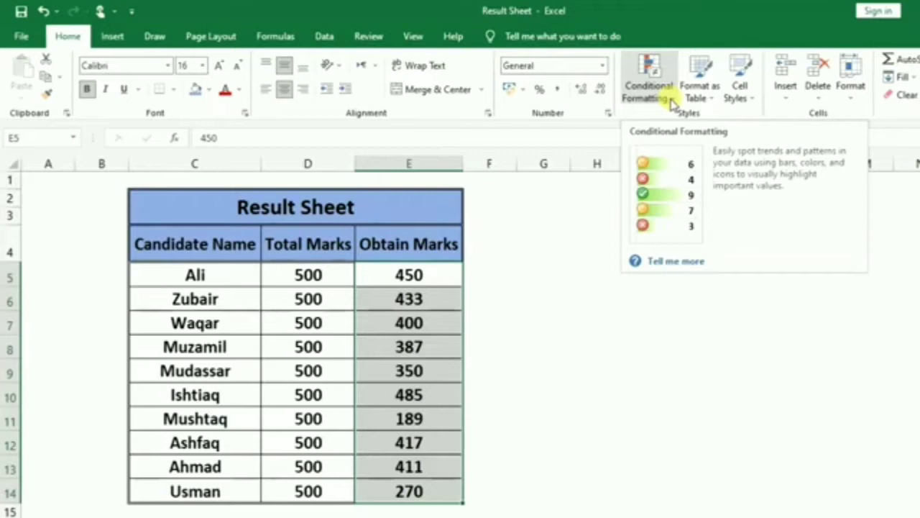
# Highlight the Obtain Marks values (E5:E14) greater than 400 using Green Fill with Dark Green Text.
pyautogui.click(672, 103)
pyautogui.moveTo(684, 130)
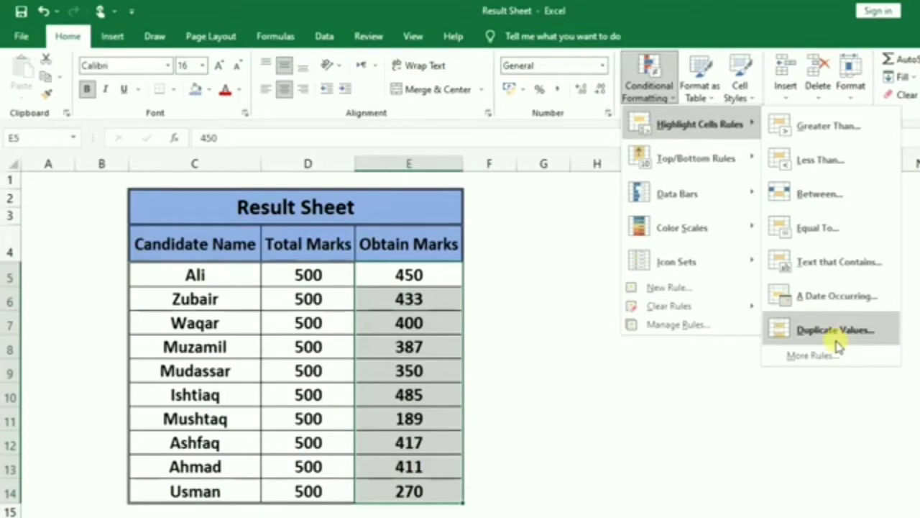
pyautogui.click(828, 128)
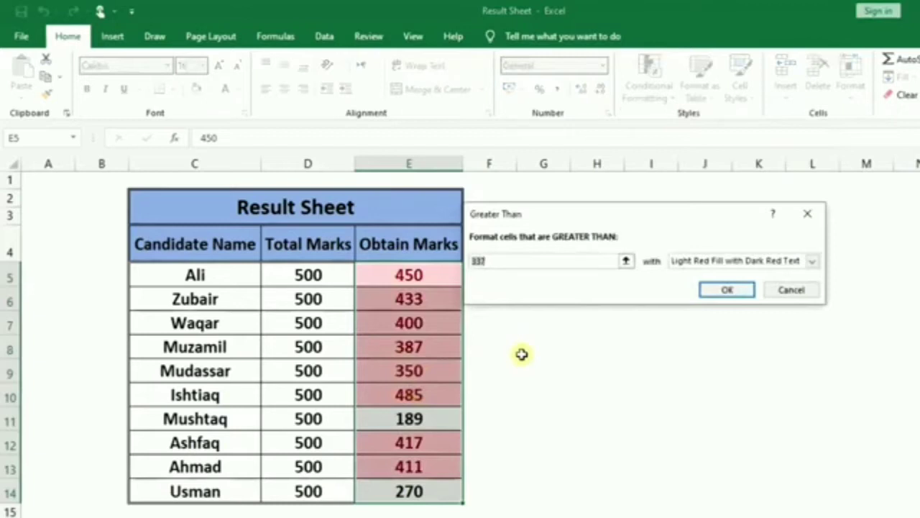
pyautogui.press('BackSpace')
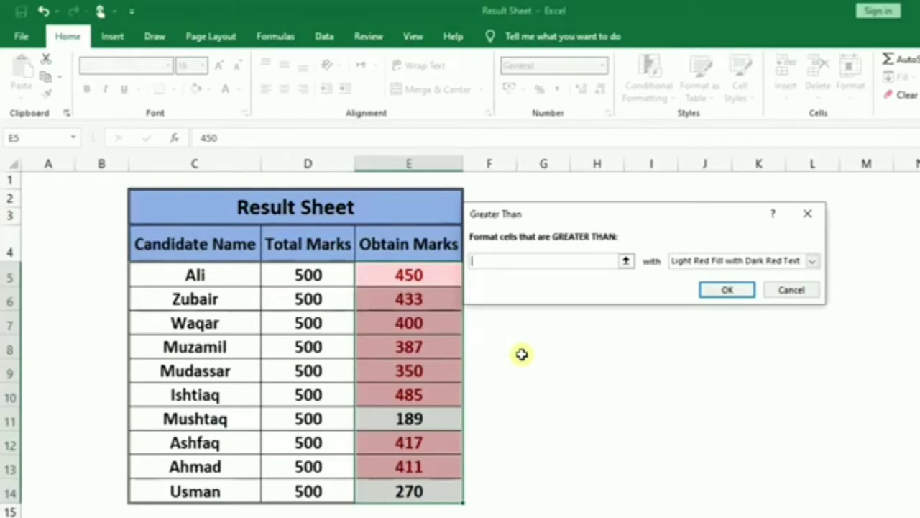
pyautogui.write('400')
pyautogui.click(812, 261)
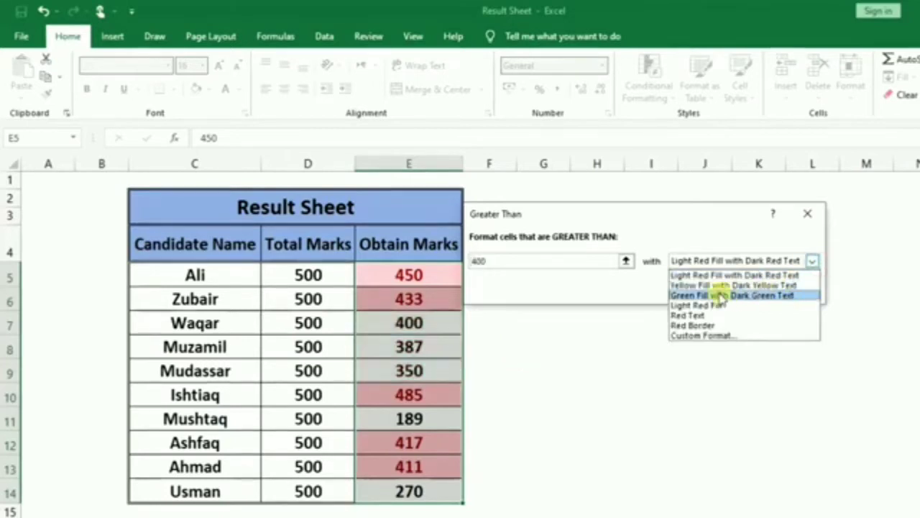
pyautogui.click(663, 294)
pyautogui.click(724, 290)
pyautogui.click(572, 352)
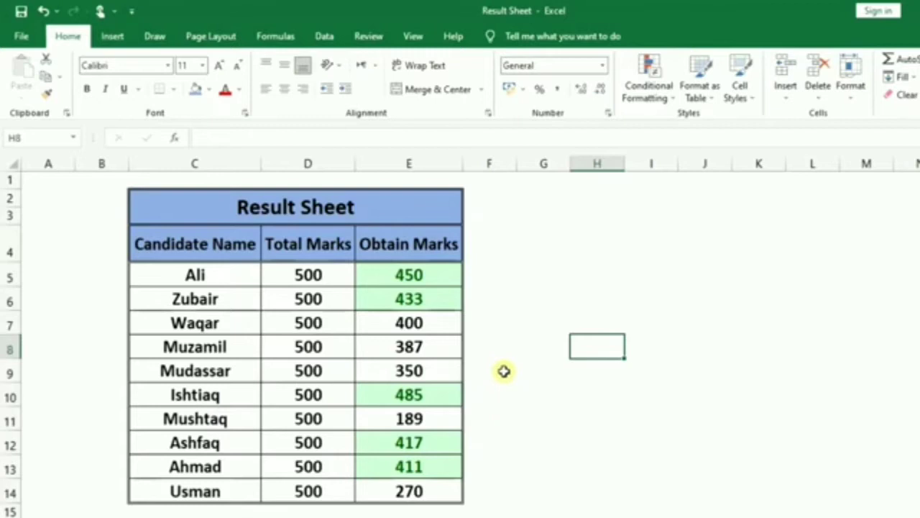
# Highlight the Obtain Marks values (E5:E14) less than 400 using Light Red Fill with Dark Red Text, and undo the rule.
pyautogui.moveTo(408, 275); pyautogui.dragTo(409, 491)
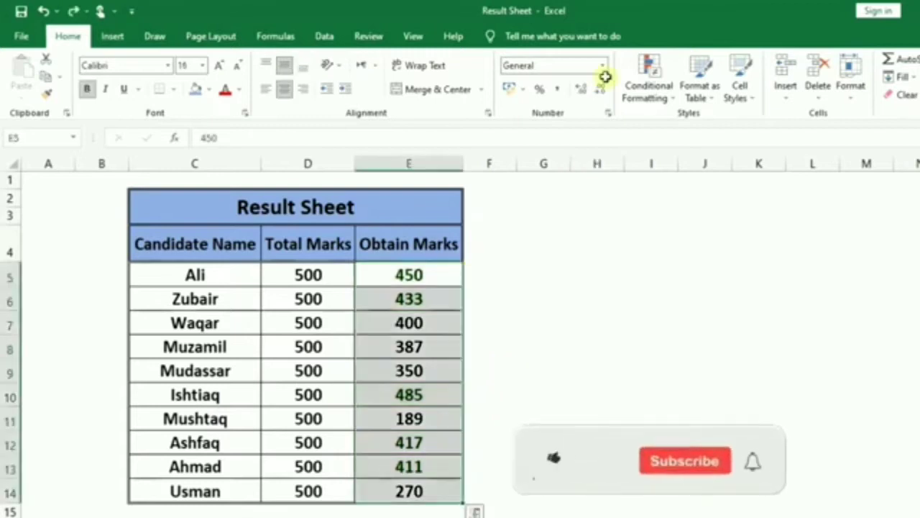
pyautogui.click(669, 98)
pyautogui.moveTo(710, 137)
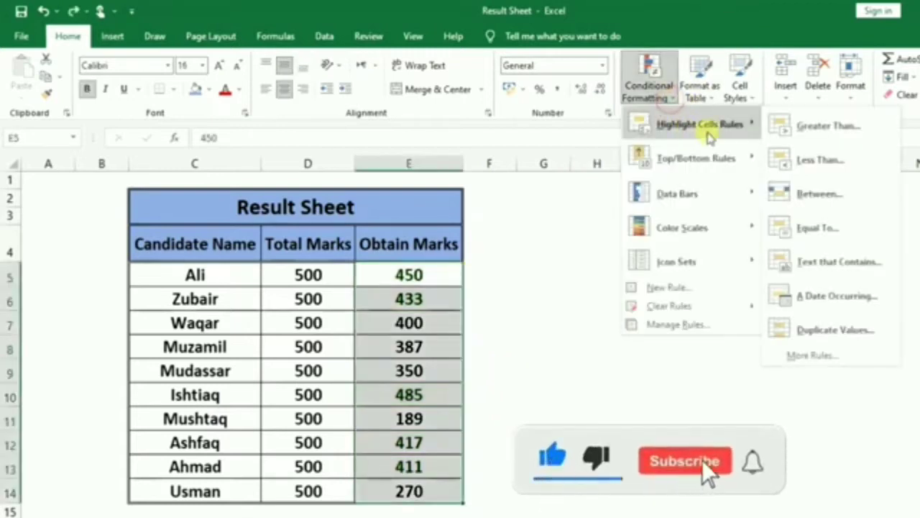
pyautogui.click(816, 160)
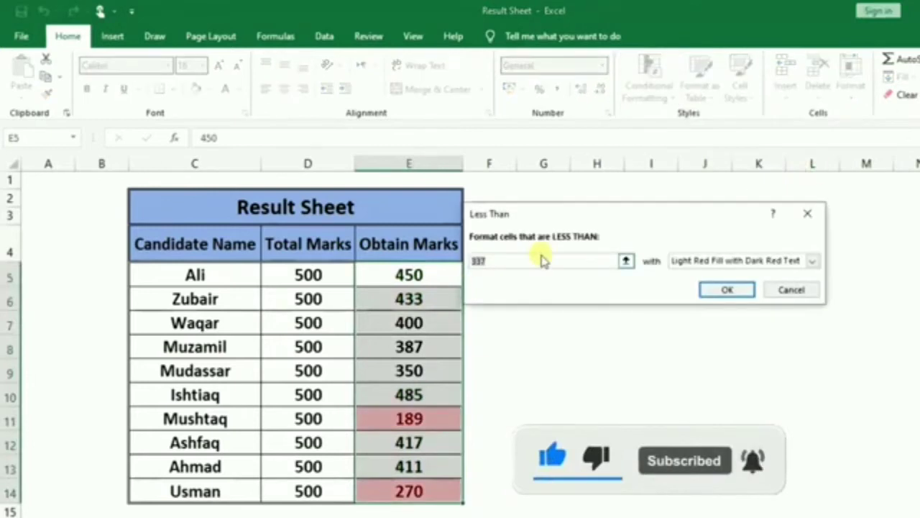
pyautogui.write('40')
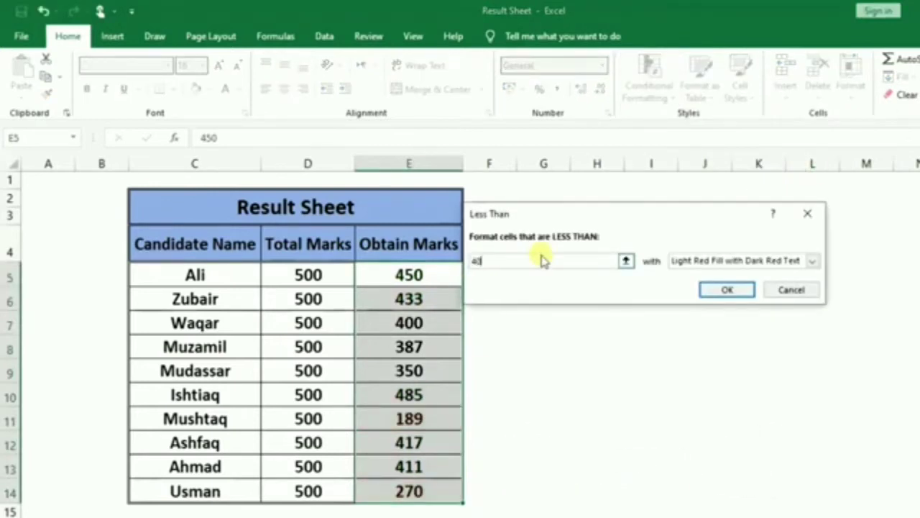
pyautogui.write('0')
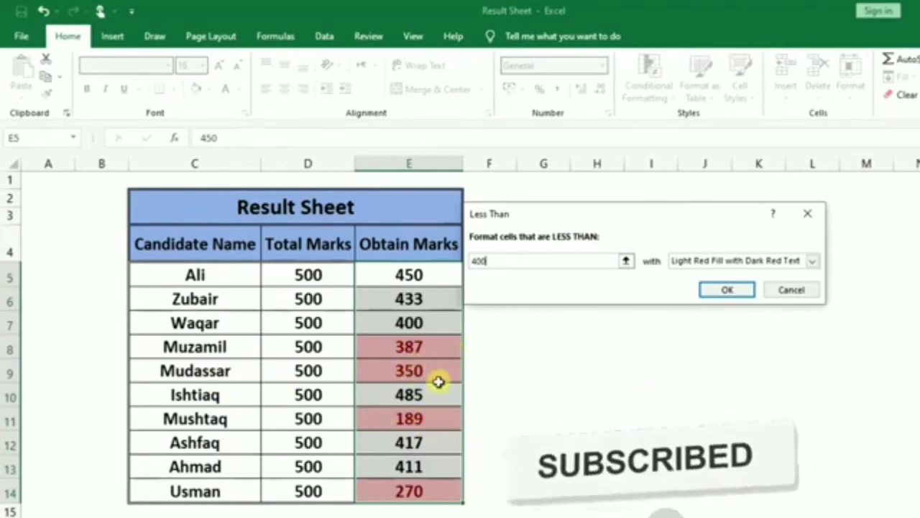
pyautogui.click(732, 291)
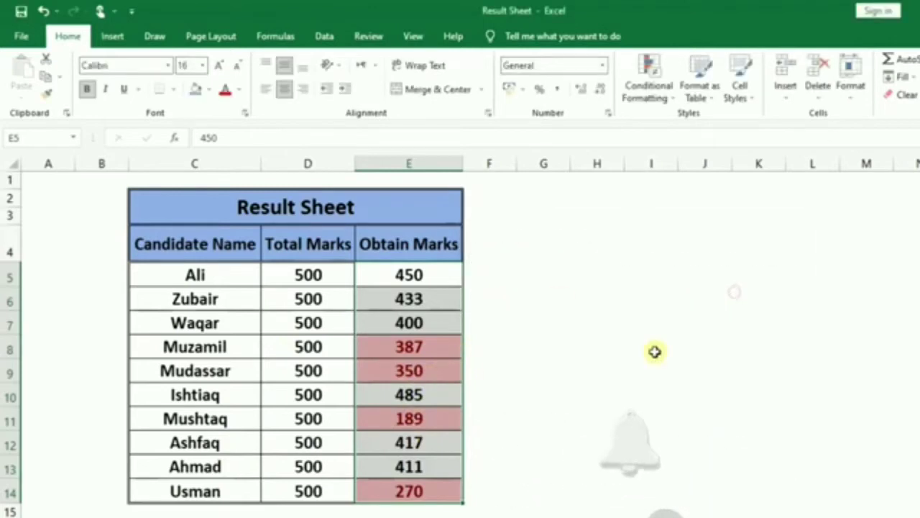
pyautogui.hotkey('ctrl', 'z')
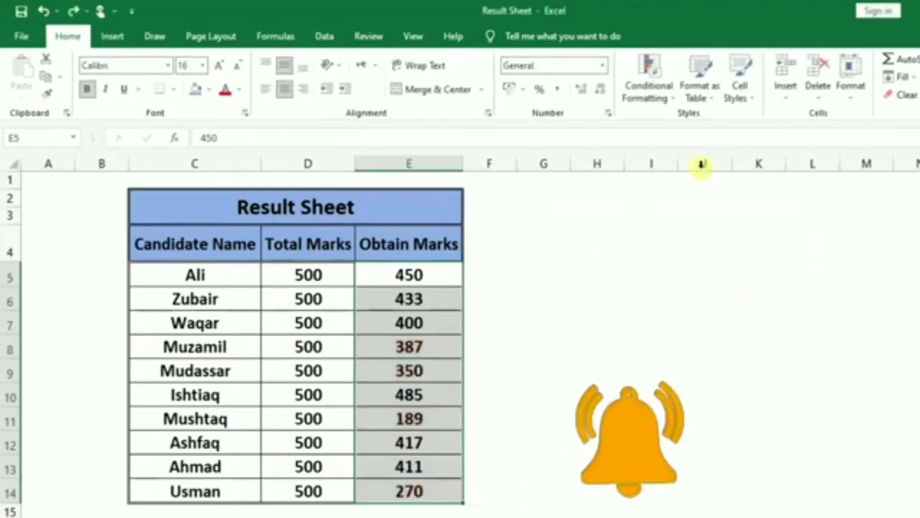
# Highlight the Obtain Marks values between 300 and 400 using Light Red Fill with Dark Red Text, and undo the rule.
pyautogui.click(668, 96)
pyautogui.moveTo(691, 126)
pyautogui.click(834, 192)
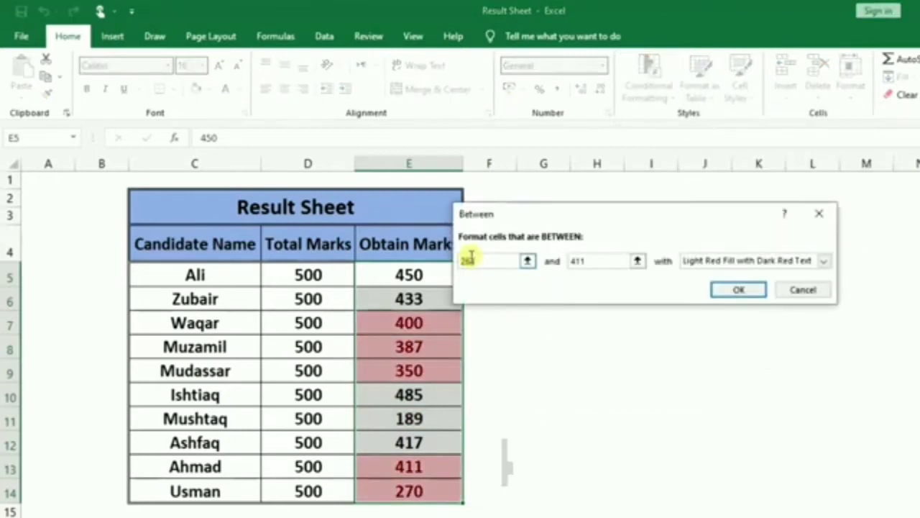
pyautogui.write('300')
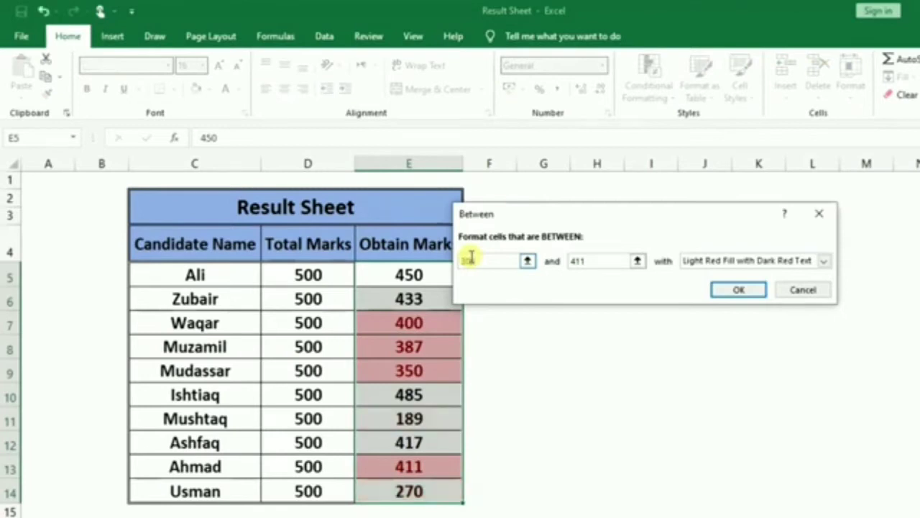
pyautogui.doubleClick(619, 261)
pyautogui.write('400')
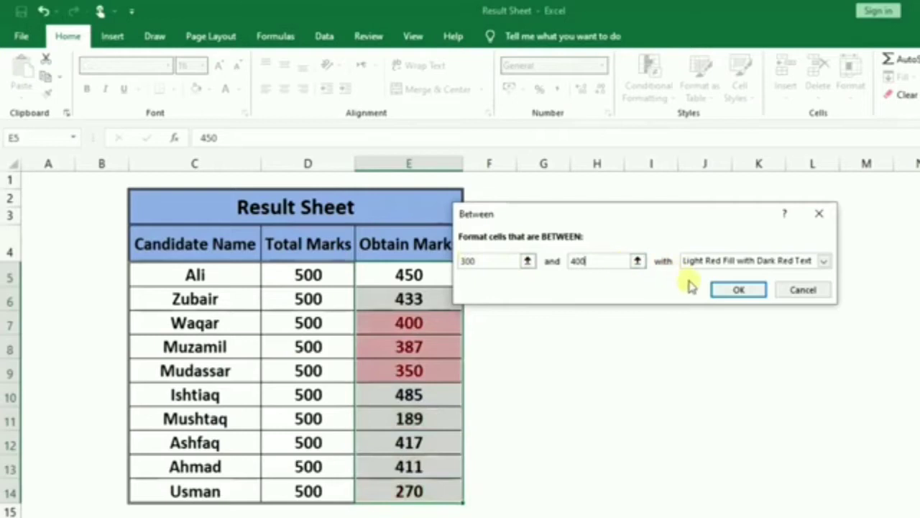
pyautogui.click(728, 289)
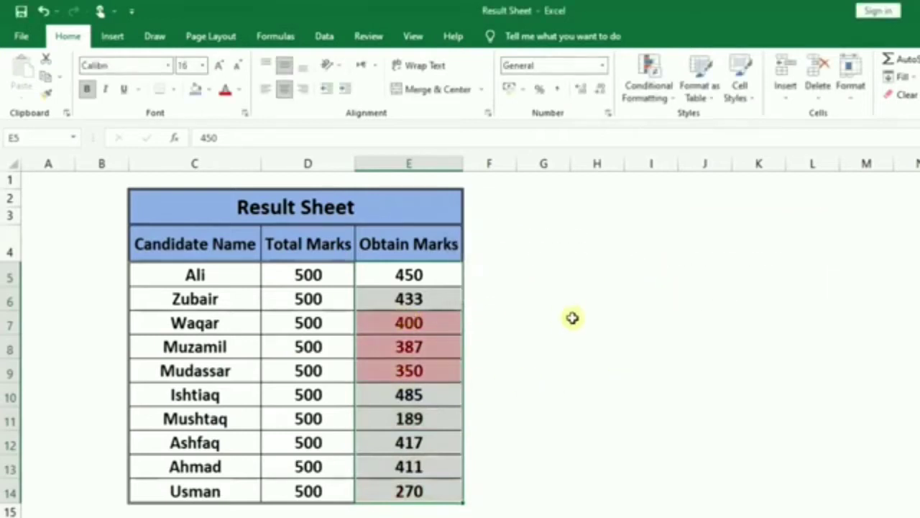
pyautogui.moveTo(421, 324); pyautogui.dragTo(435, 369)
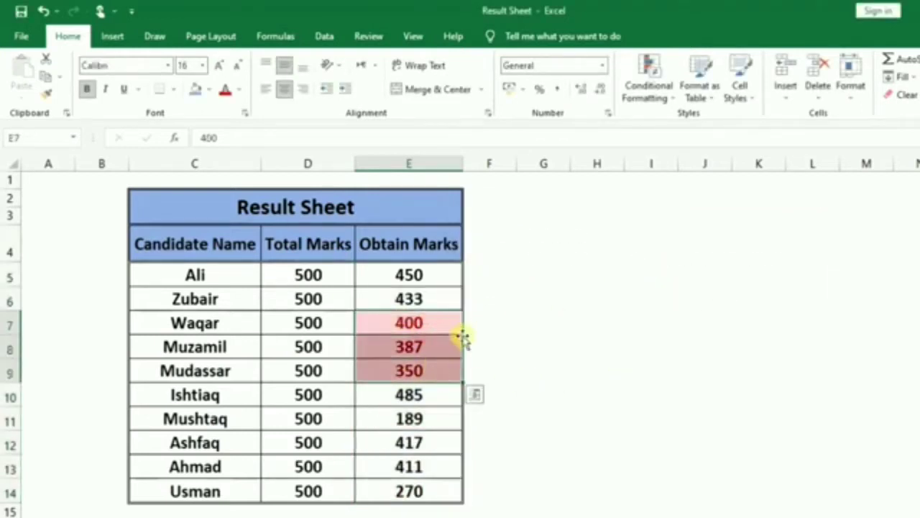
pyautogui.hotkey('ctrl', 'z')
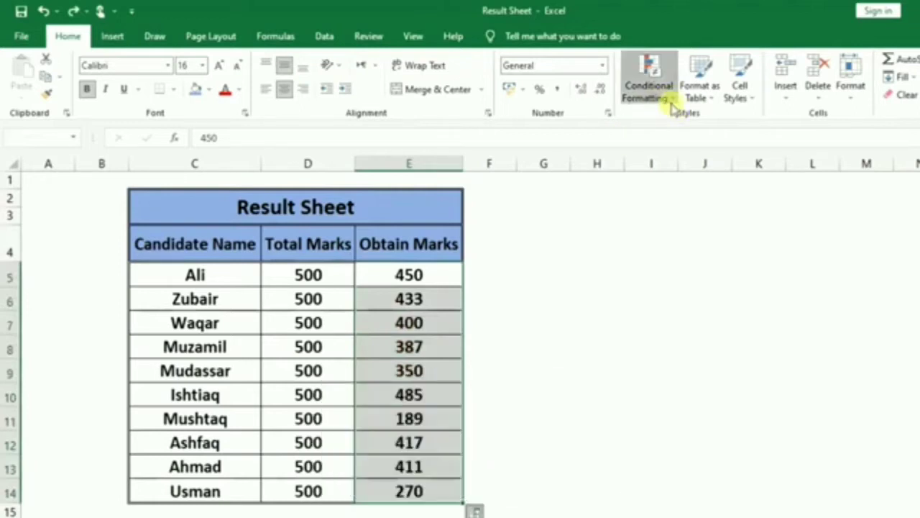
# Highlight the Obtain Marks values equal to 350 using Light Red Fill with Dark Red Text, and undo the rule.
pyautogui.click(672, 101)
pyautogui.moveTo(748, 128)
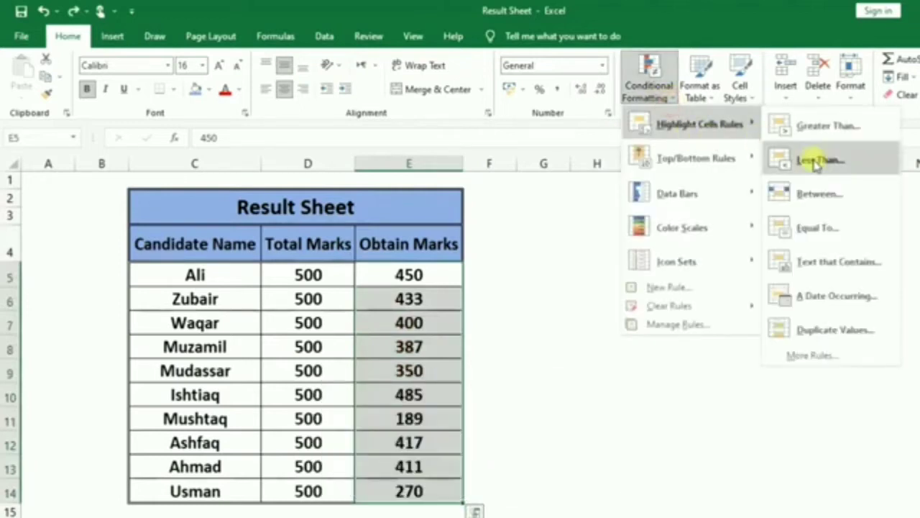
pyautogui.click(827, 229)
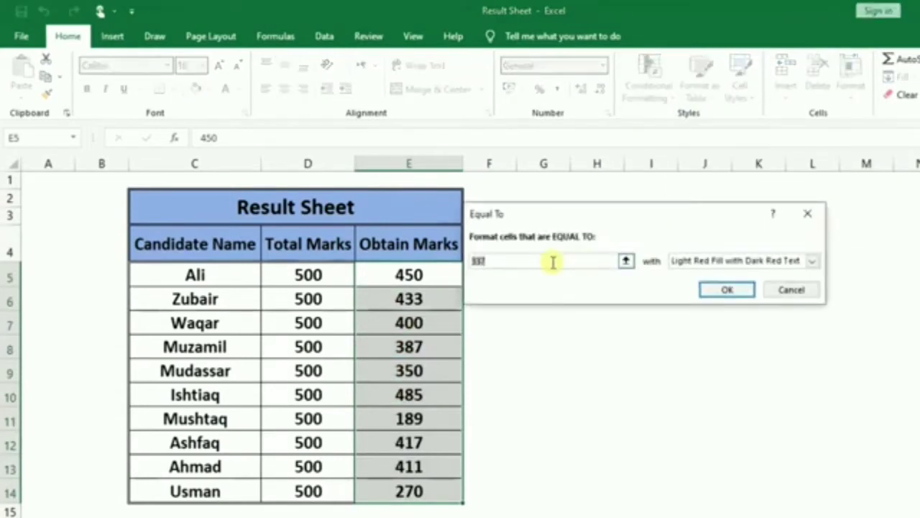
pyautogui.press('BackSpace')
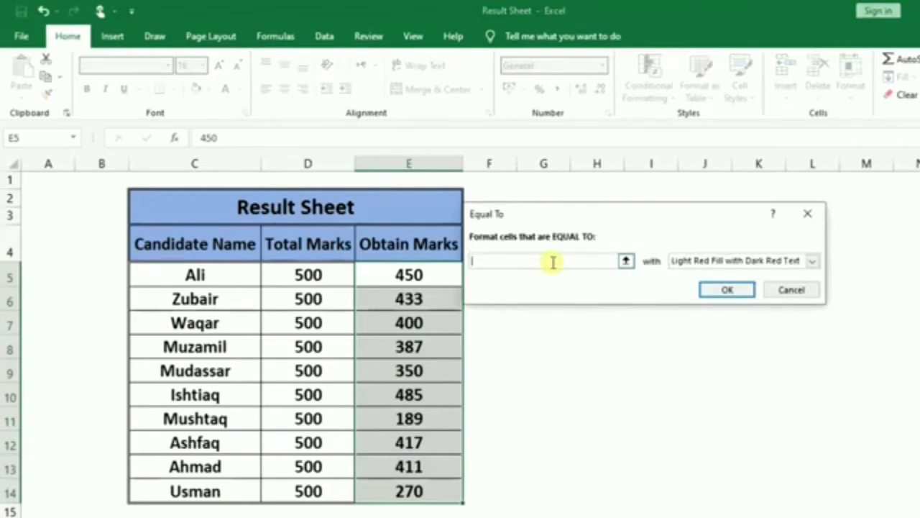
pyautogui.write('350')
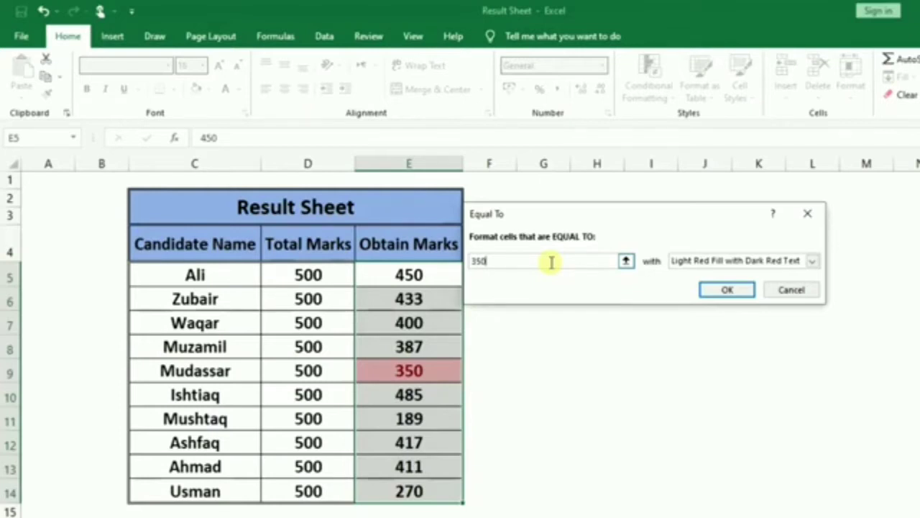
pyautogui.click(724, 288)
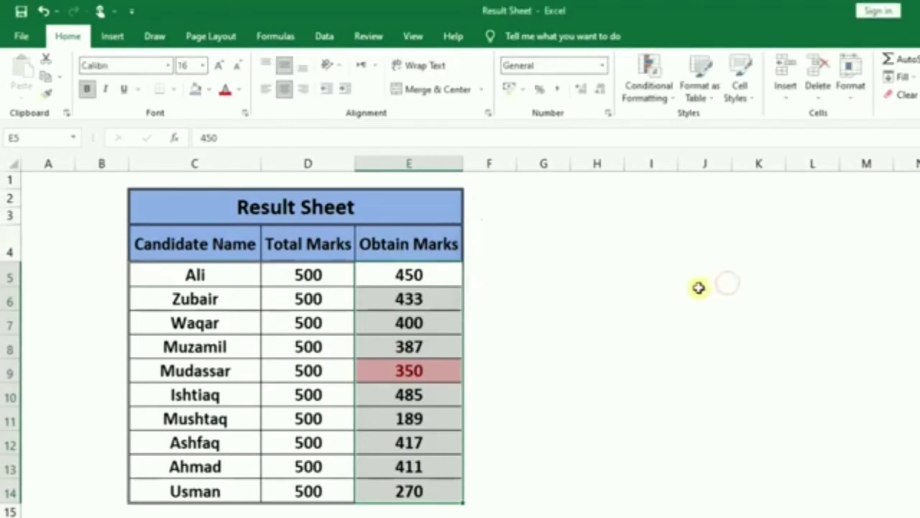
pyautogui.hotkey('ctrl', 'z')
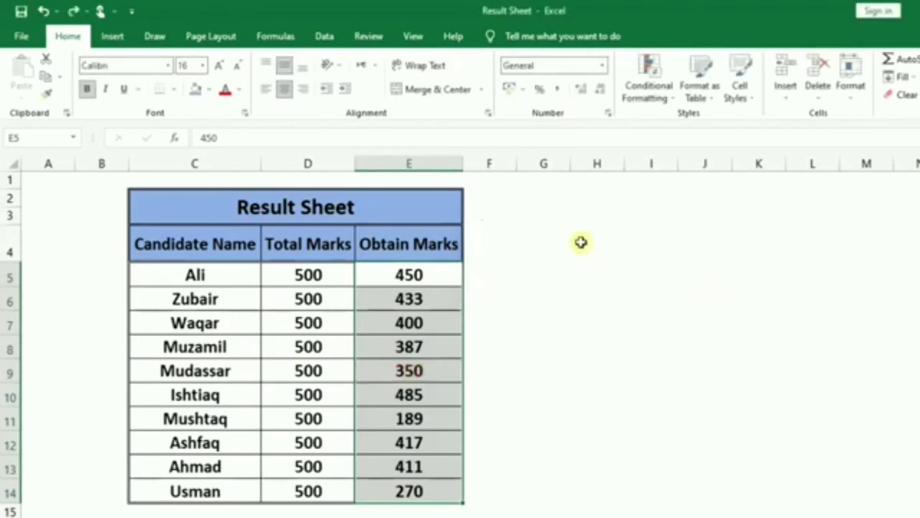
# Format the Obtain Marks cells that contain the text 189 with Red Text.
pyautogui.click(669, 102)
pyautogui.moveTo(665, 124)
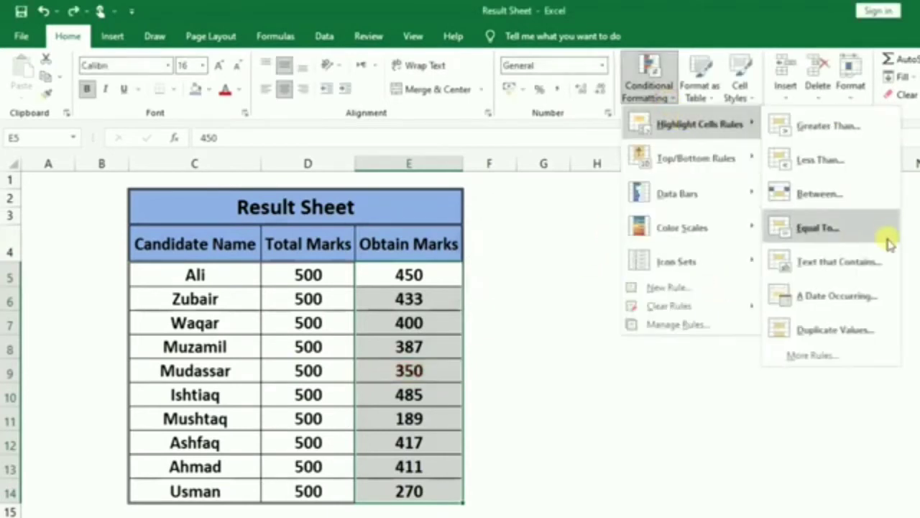
pyautogui.click(843, 266)
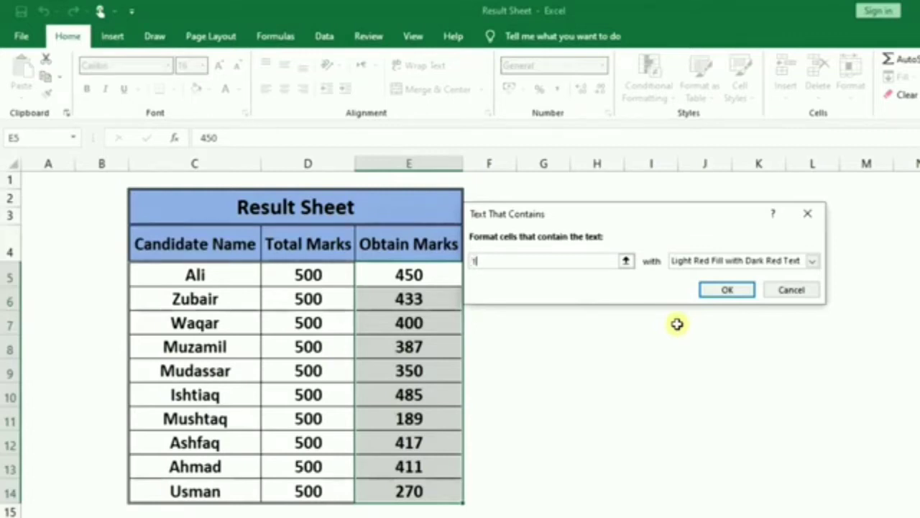
pyautogui.write('189')
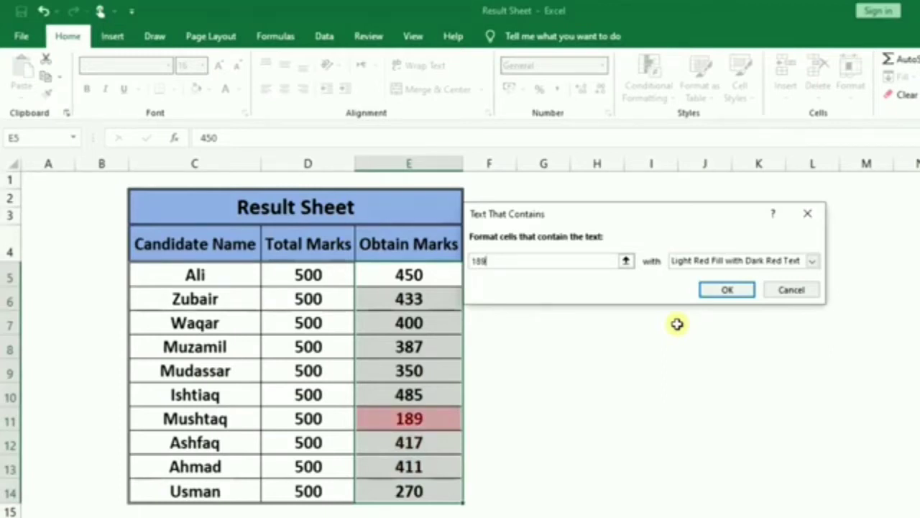
pyautogui.click(812, 263)
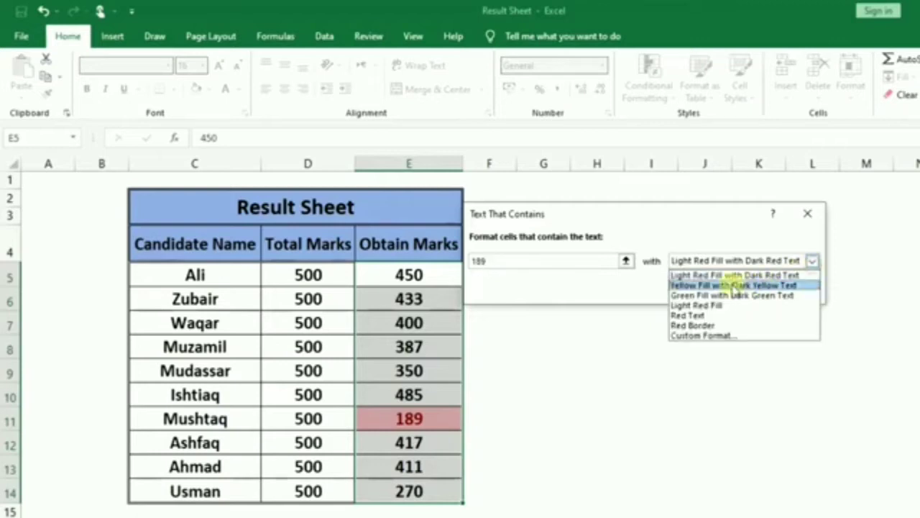
pyautogui.click(721, 316)
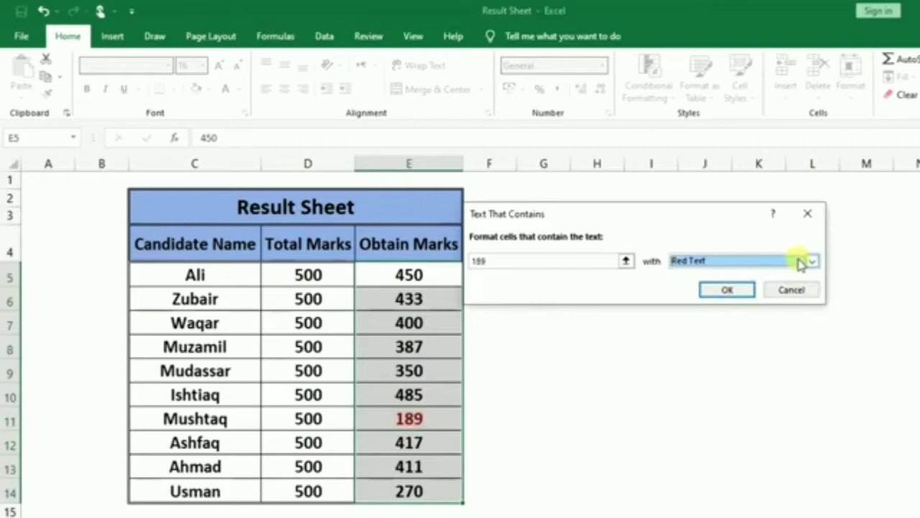
pyautogui.click(733, 289)
pyautogui.click(539, 430)
pyautogui.click(415, 419)
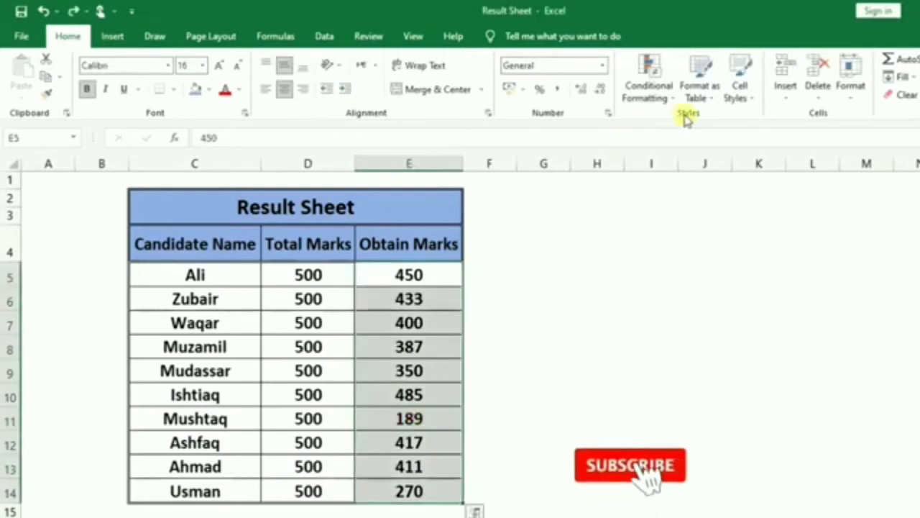
# Examine the date periods offered by the A Date Occurring rule for the Obtain Marks cells, and cancel without applying it.
pyautogui.click(665, 102)
pyautogui.moveTo(680, 123)
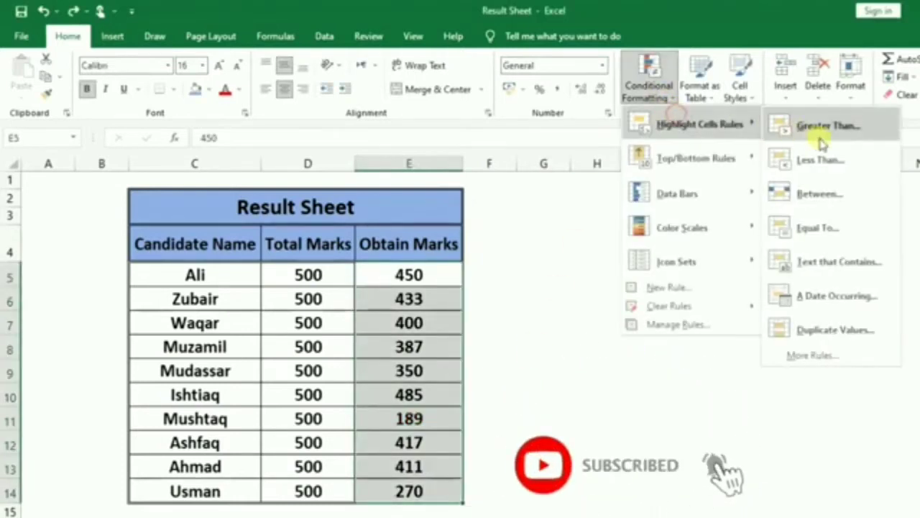
pyautogui.click(846, 301)
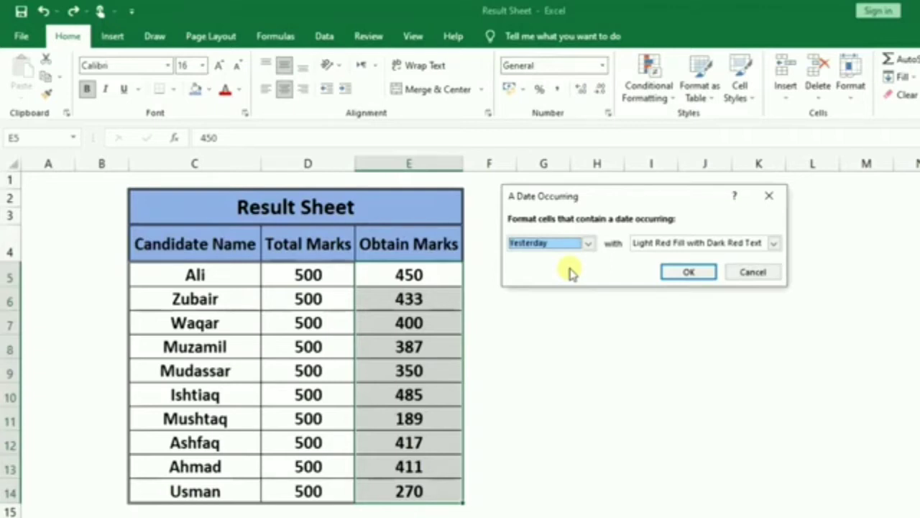
pyautogui.click(589, 244)
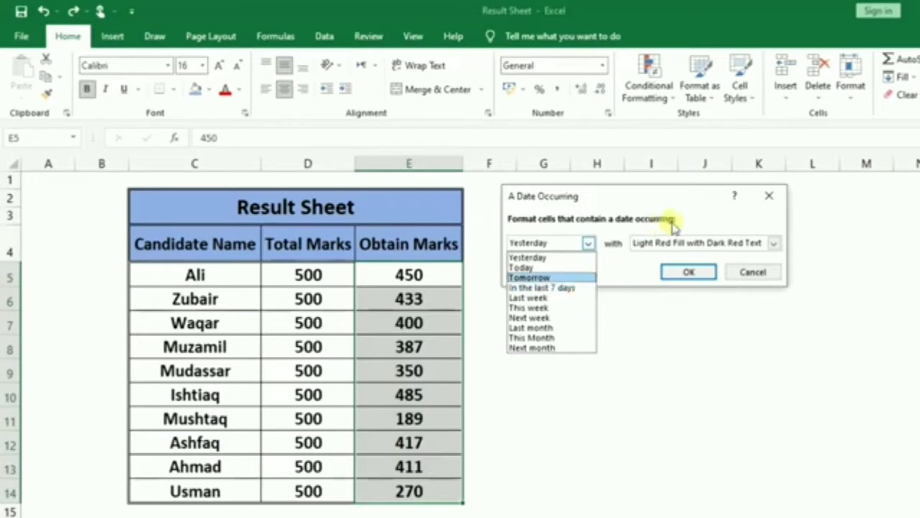
pyautogui.click(748, 272)
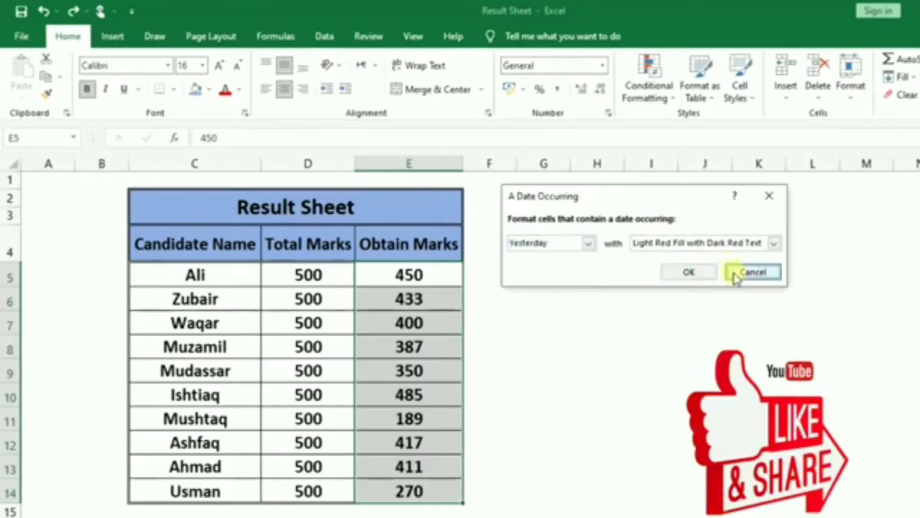
pyautogui.click(733, 272)
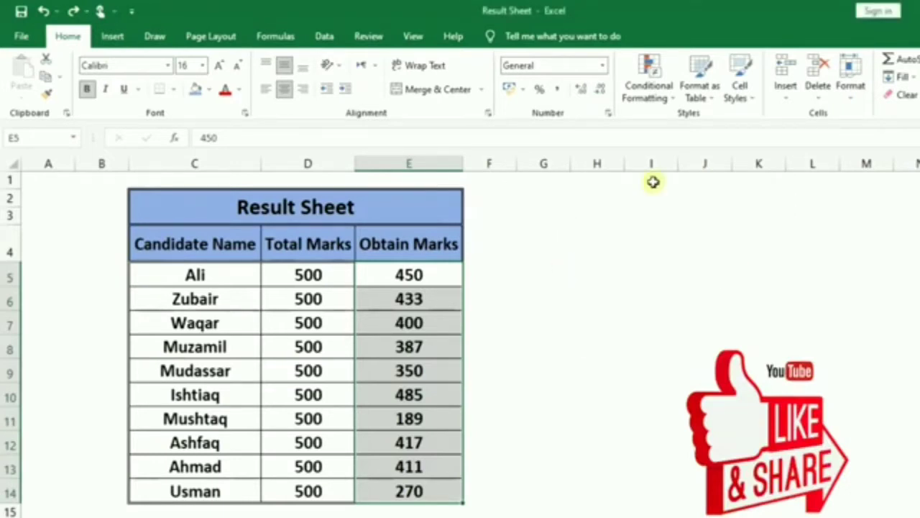
# Highlight the unique Obtain Marks values using a Duplicate Values rule set to Unique with Light Red Fill with Dark Red Text.
pyautogui.click(668, 96)
pyautogui.click(694, 121)
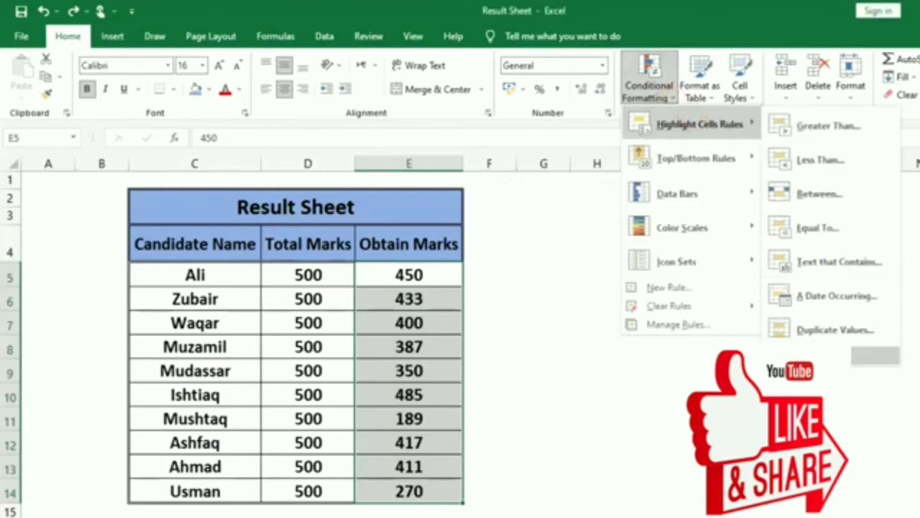
pyautogui.click(818, 332)
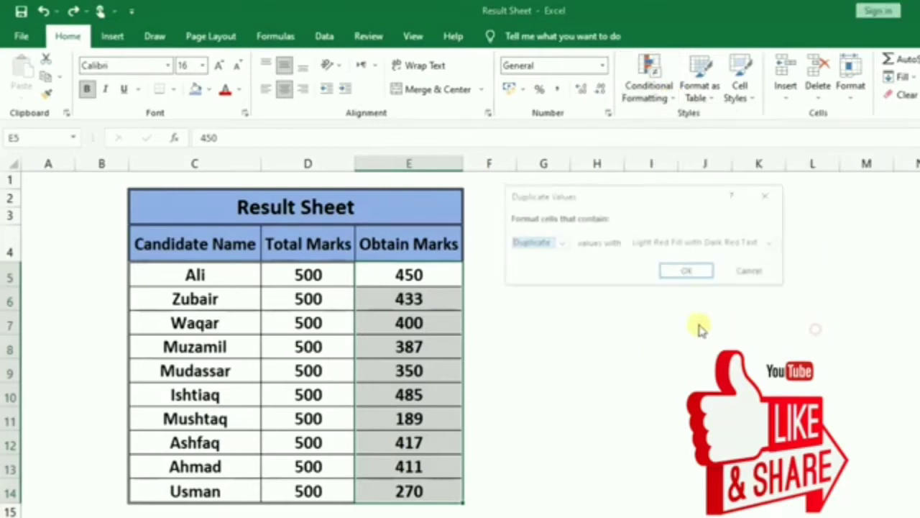
pyautogui.click(560, 245)
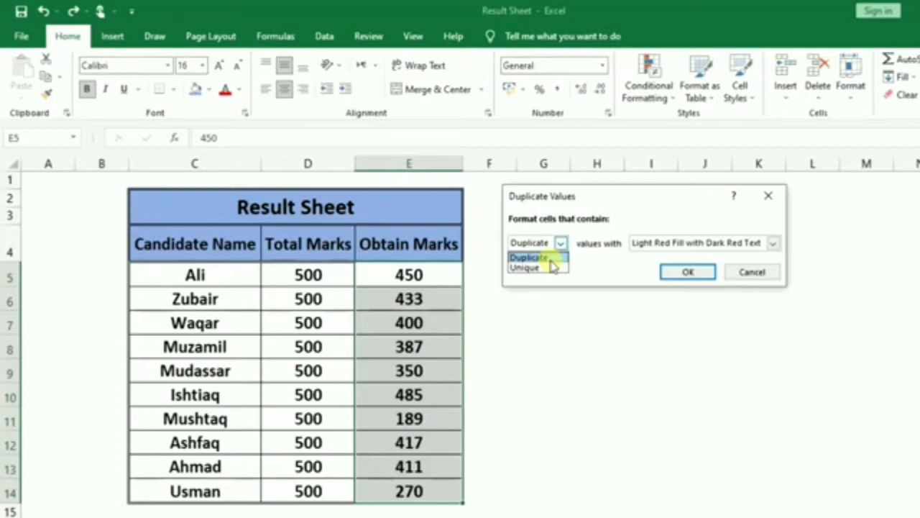
pyautogui.click(550, 267)
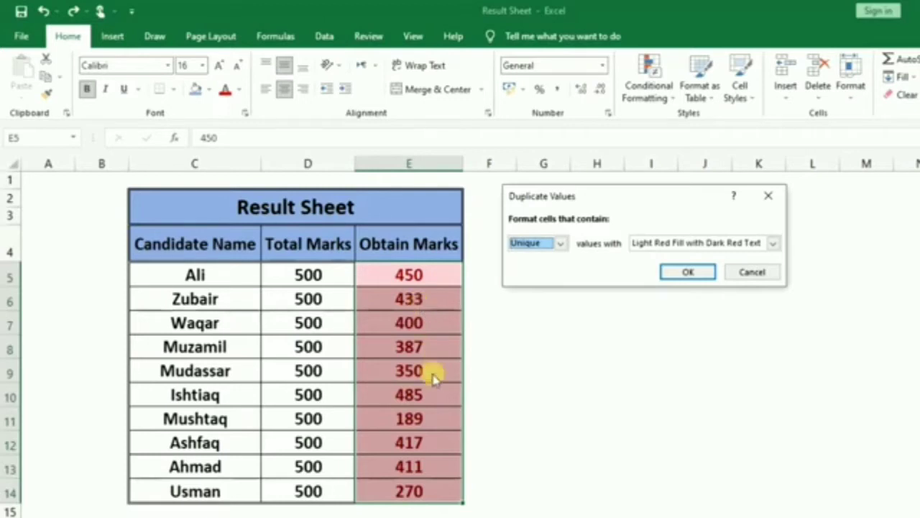
pyautogui.click(683, 271)
# Set the Obtain Marks value in E11 to 400 and compare it with the matching value in E7.
pyautogui.click(421, 421)
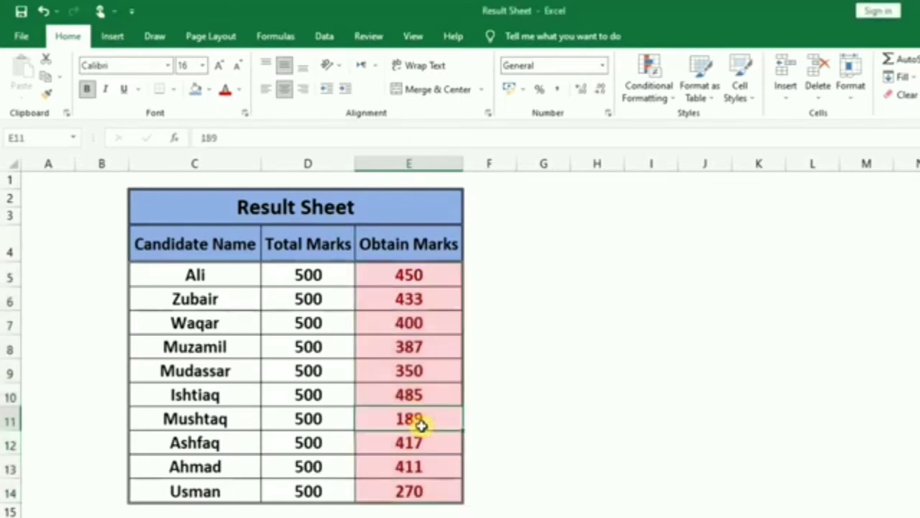
pyautogui.write('400')
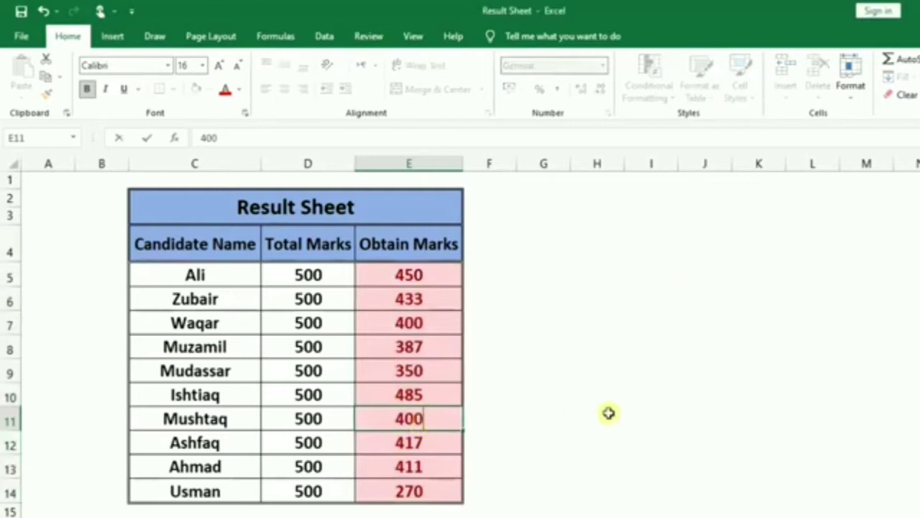
pyautogui.click(608, 412)
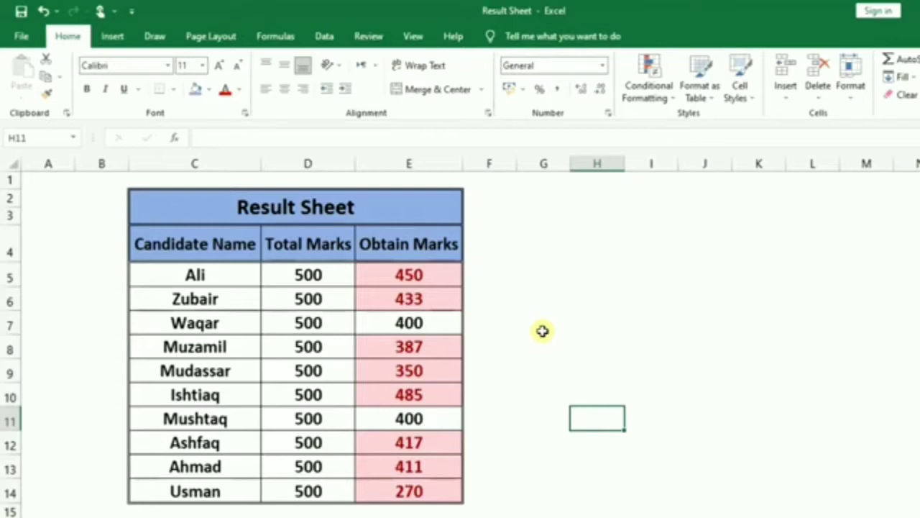
pyautogui.click(417, 327)
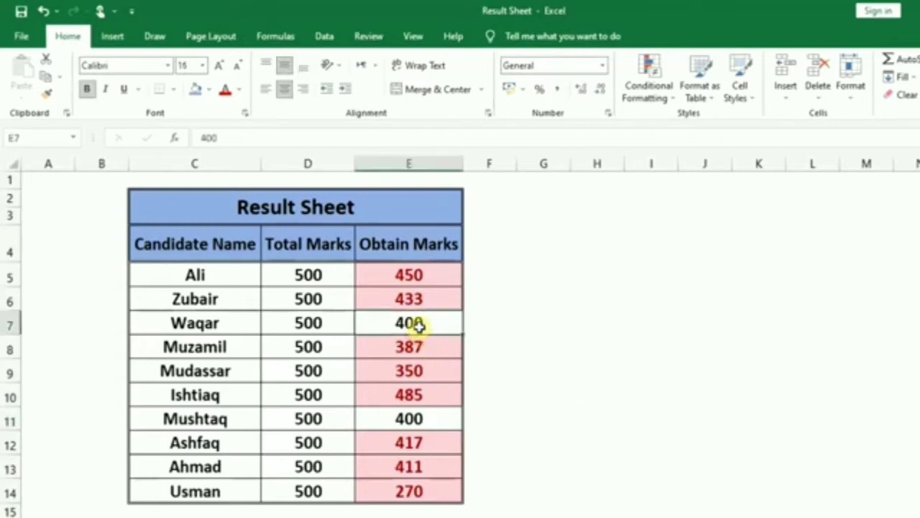
pyautogui.click(421, 424)
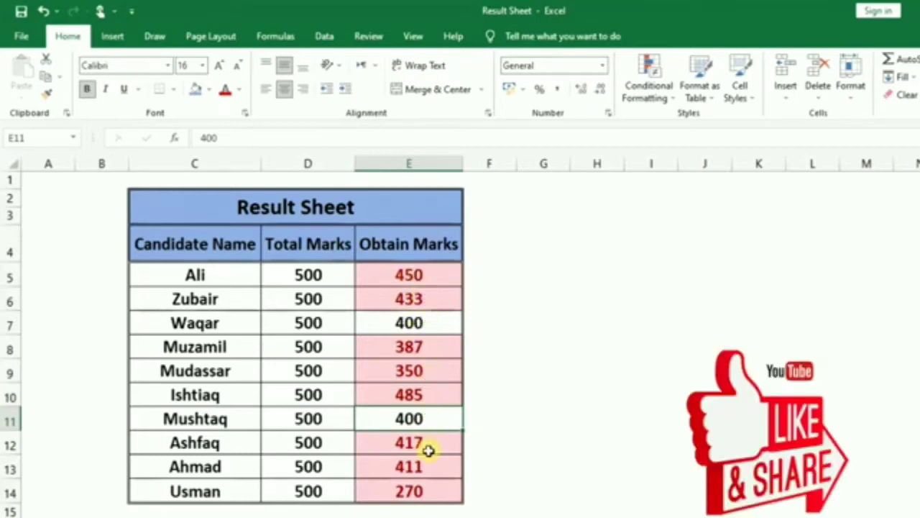
pyautogui.click(407, 328)
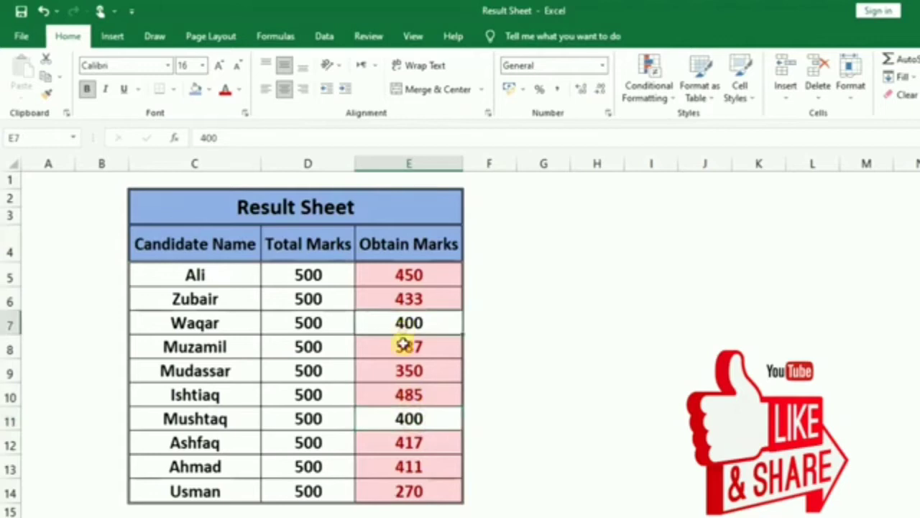
pyautogui.click(408, 403)
pyautogui.click(405, 324)
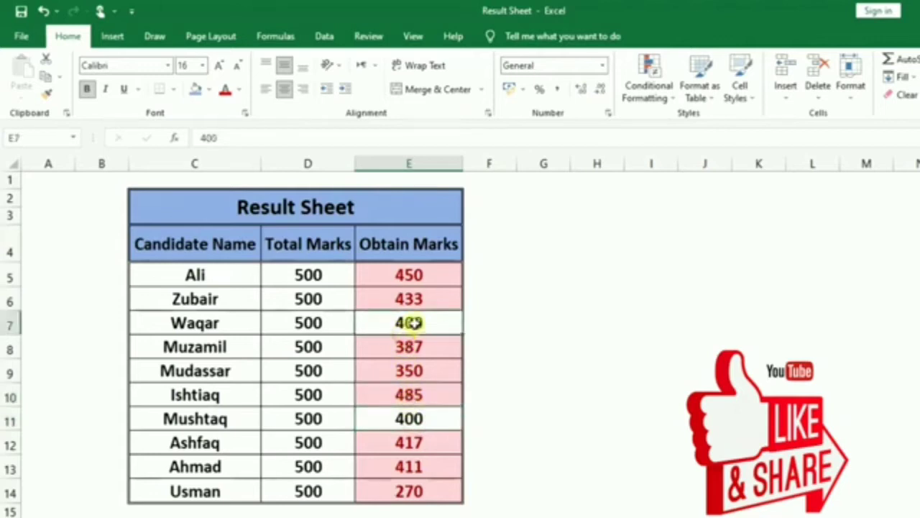
# Highlight the duplicate values in E5:E14 using Light Red Fill with Dark Red Text, and undo the recent rules and the E11 edit.
pyautogui.moveTo(439, 271); pyautogui.dragTo(442, 484)
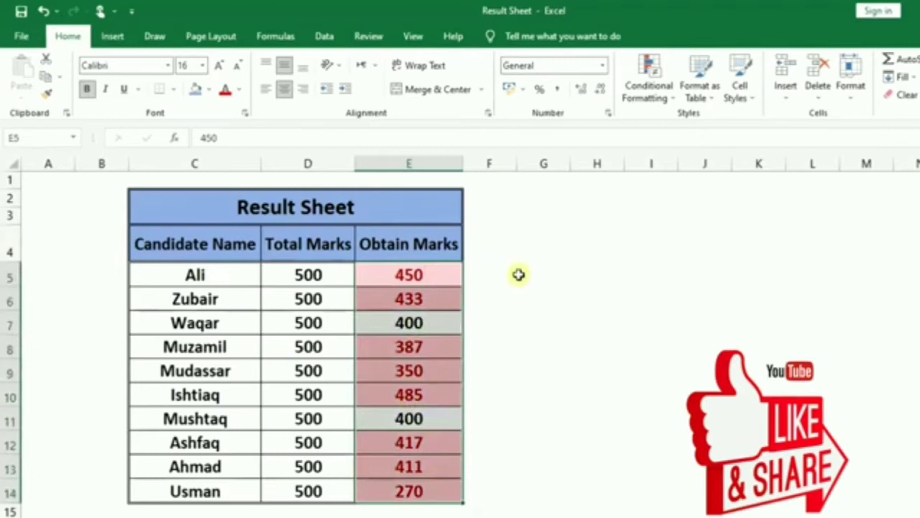
pyautogui.click(668, 96)
pyautogui.click(672, 122)
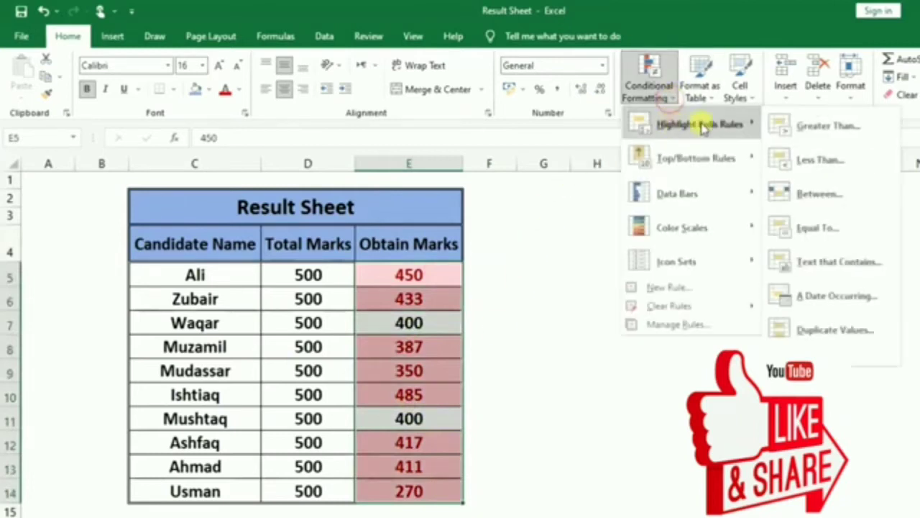
pyautogui.click(816, 329)
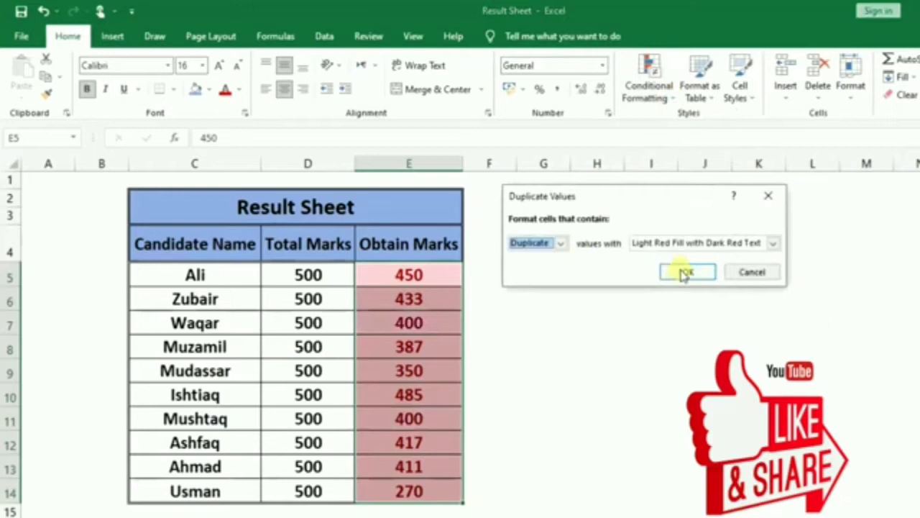
pyautogui.click(685, 272)
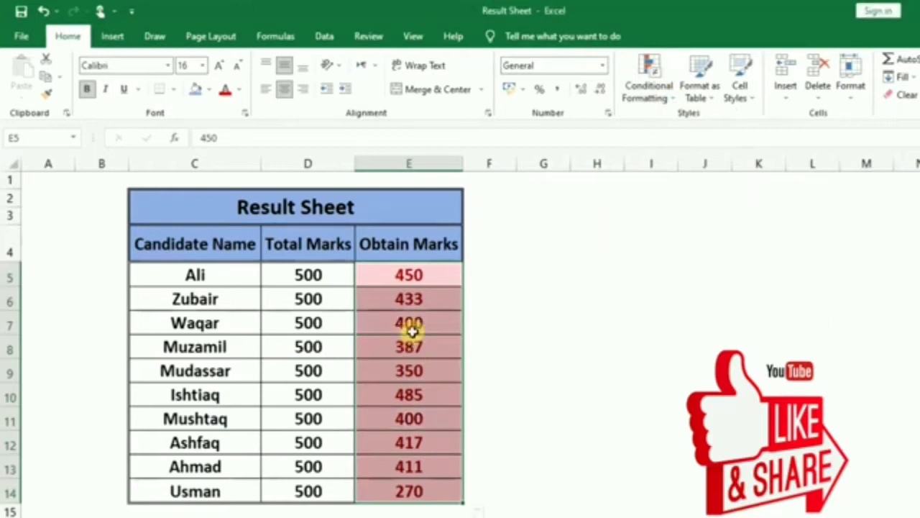
pyautogui.hotkey('ctrl', 'z')
pyautogui.hotkey('ctrl', 'z')
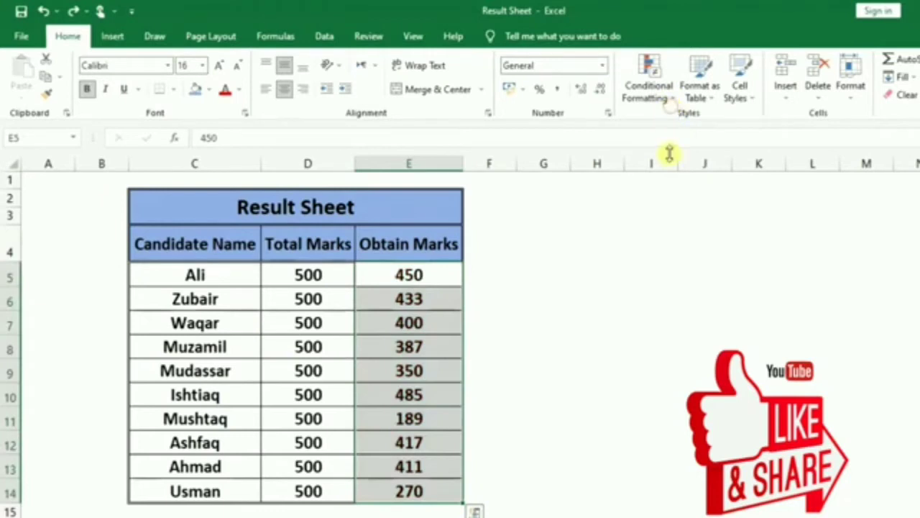
# Apply a Duplicate Values rule for duplicates to the Obtain Marks cells with Light Red Fill with Dark Red Text.
pyautogui.click(672, 102)
pyautogui.moveTo(678, 124)
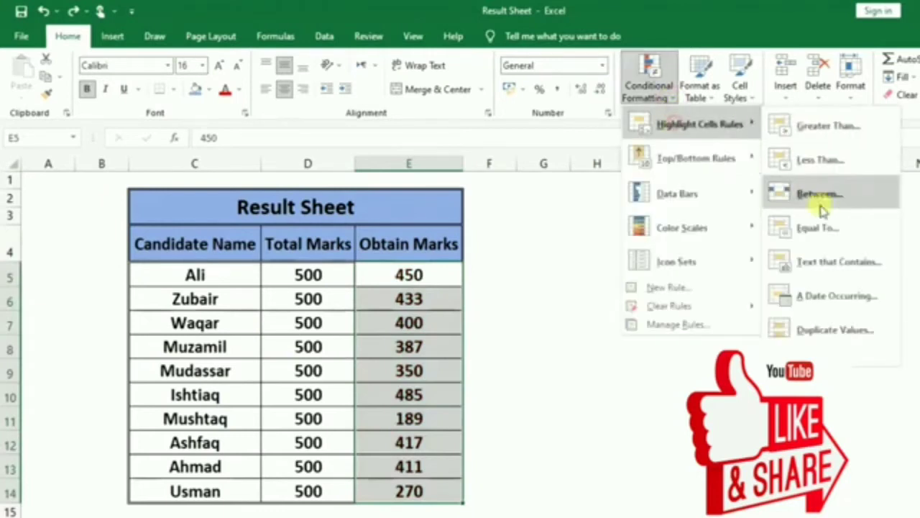
pyautogui.click(831, 331)
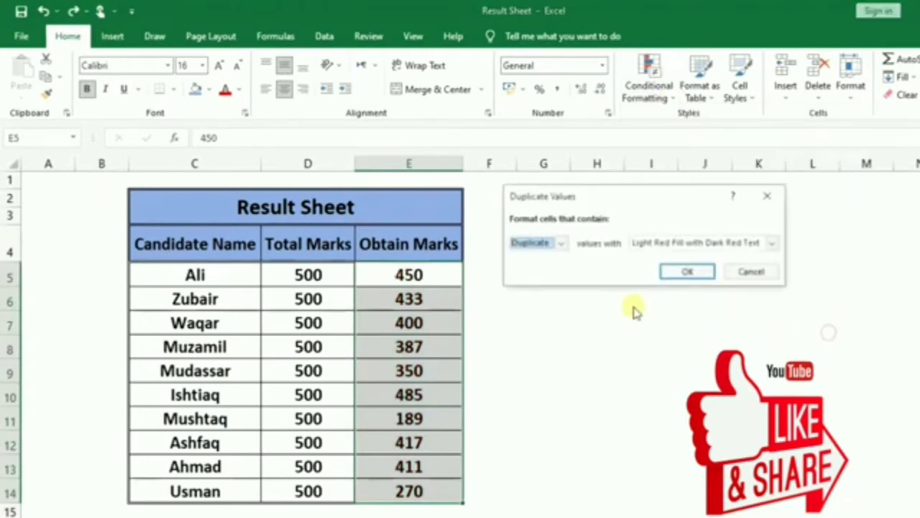
pyautogui.click(683, 273)
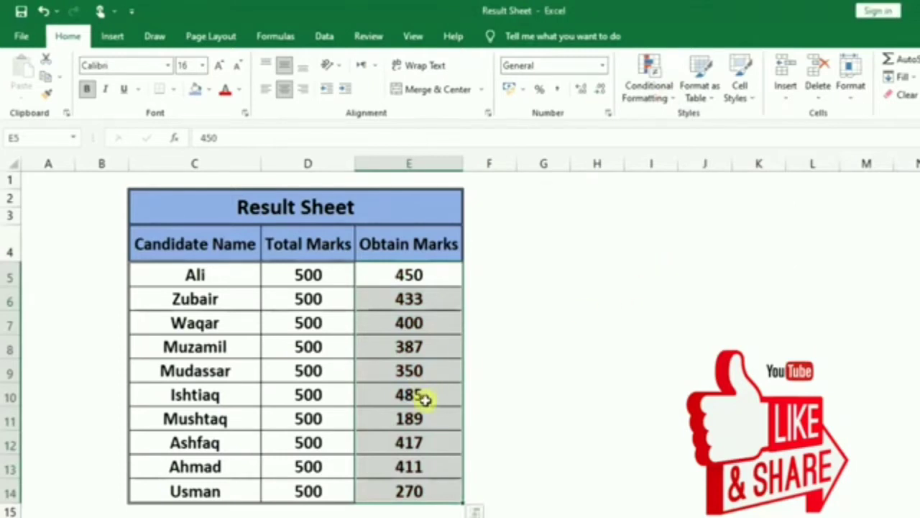
# Set the Obtain Marks value in E12 to 400 so it duplicates the value in E7.
pyautogui.click(414, 445)
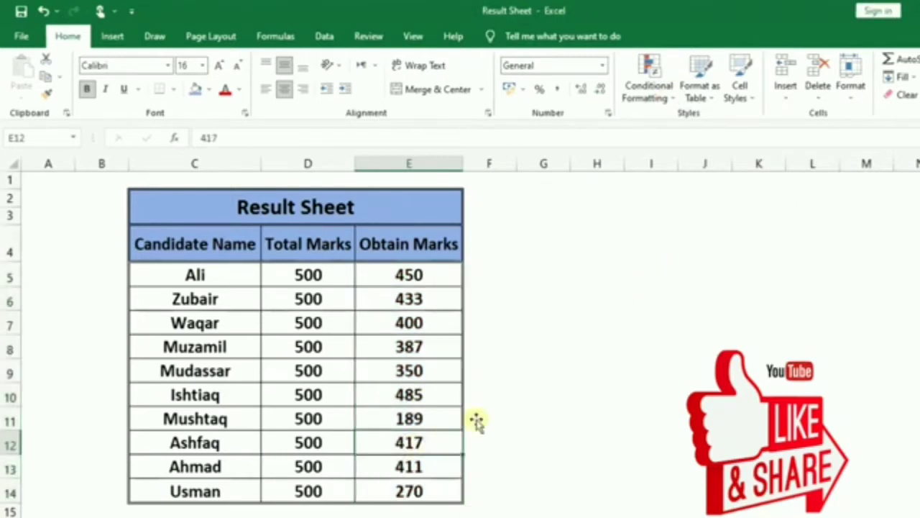
pyautogui.write('400')
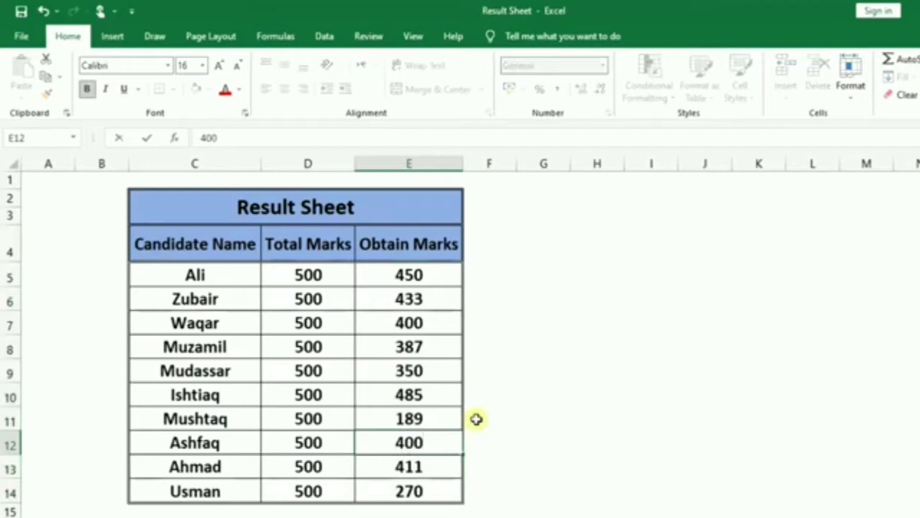
pyautogui.click(596, 370)
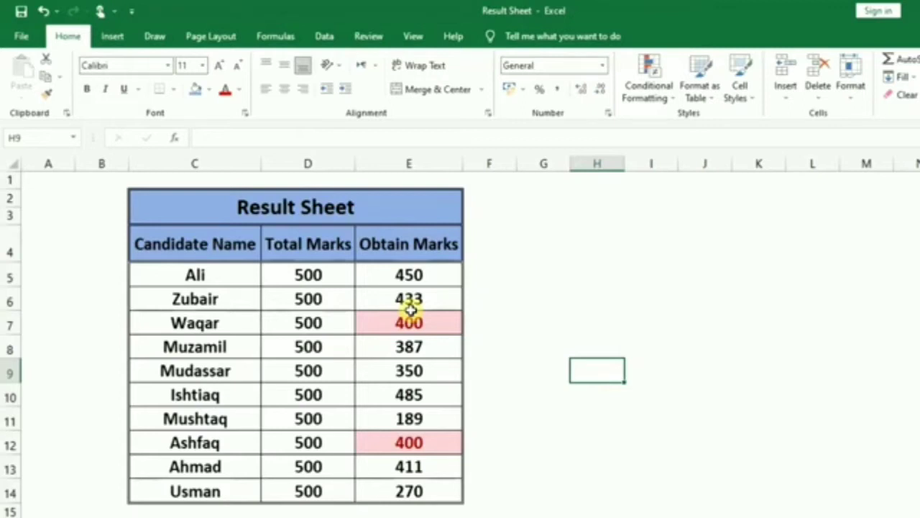
pyautogui.click(381, 215)
pyautogui.moveTo(381, 216); pyautogui.dragTo(396, 490)
pyautogui.moveTo(220, 208); pyautogui.dragTo(252, 341)
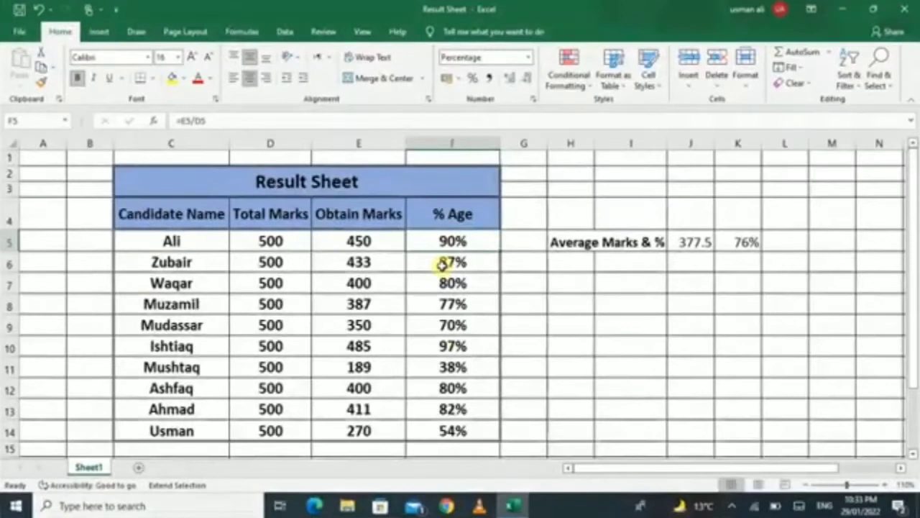
pyautogui.moveTo(442, 261); pyautogui.dragTo(451, 282)
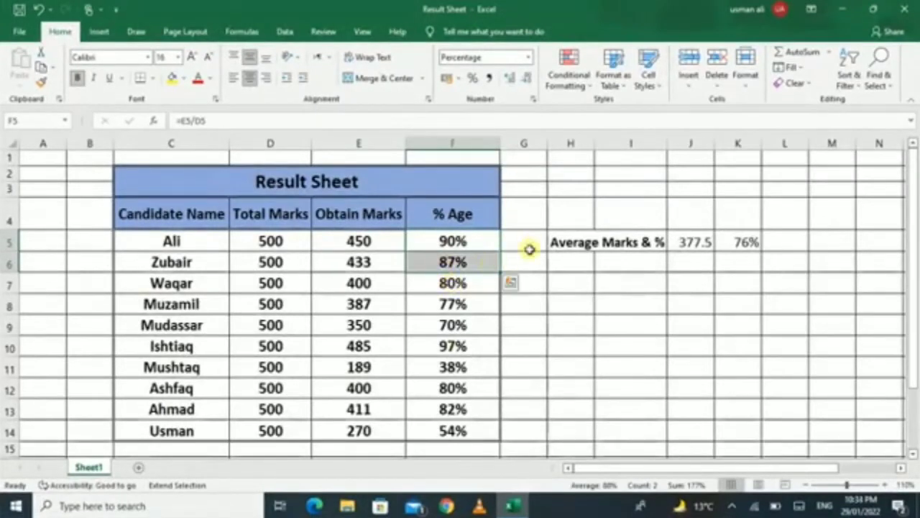
pyautogui.click(520, 226)
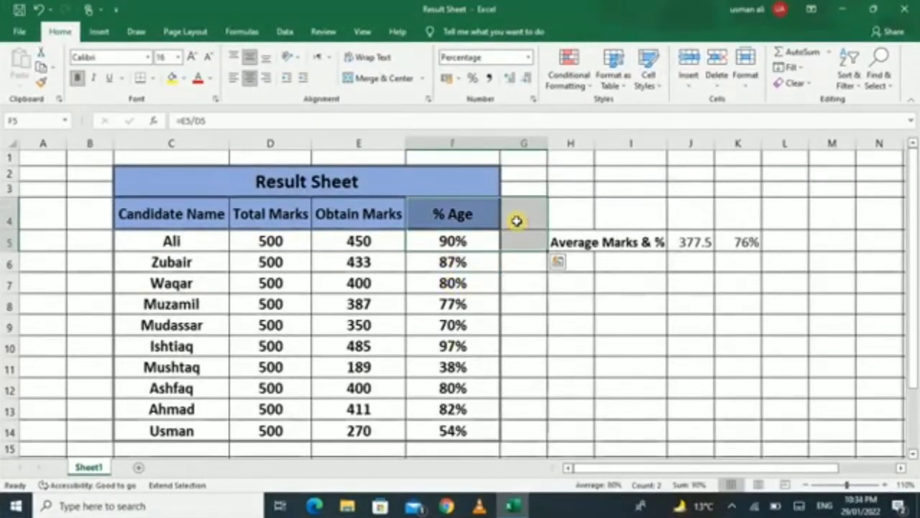
pyautogui.moveTo(470, 280); pyautogui.dragTo(465, 269)
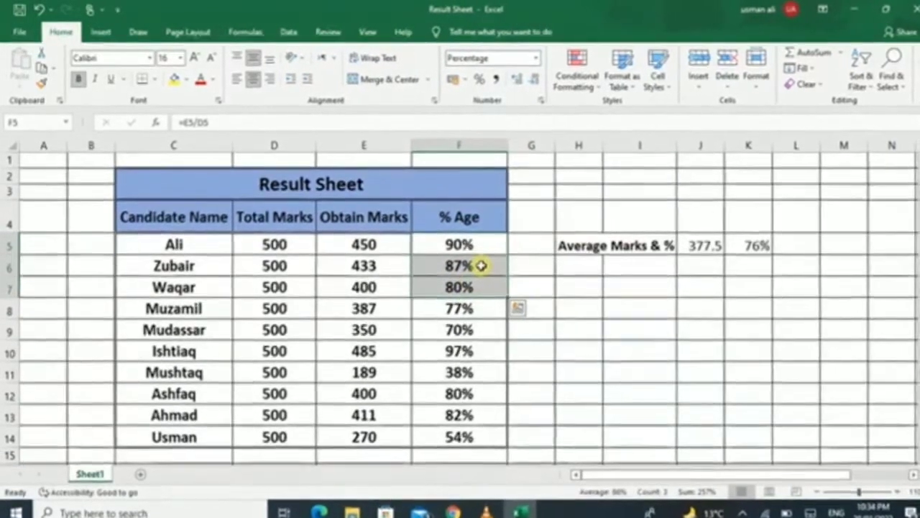
pyautogui.click(476, 267)
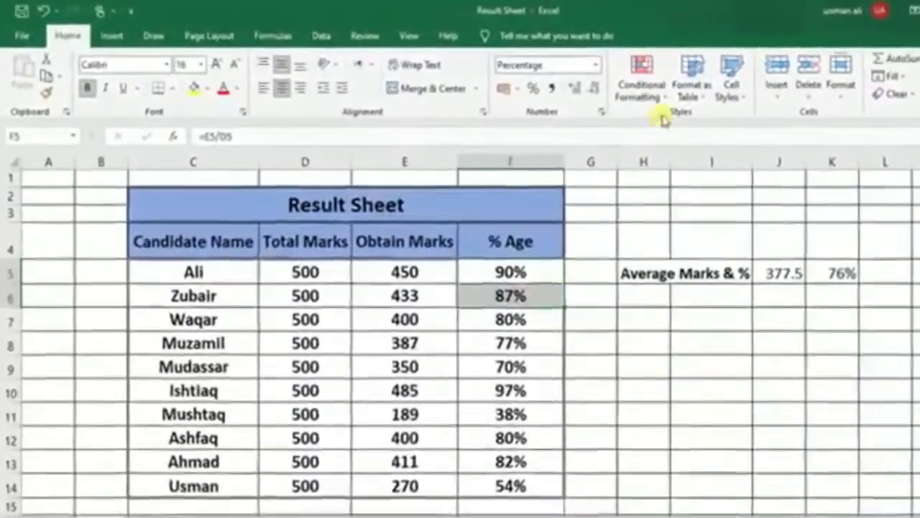
# Examine the Top/Bottom Rules offered by conditional formatting, and leave the list without applying a rule.
pyautogui.click(644, 88)
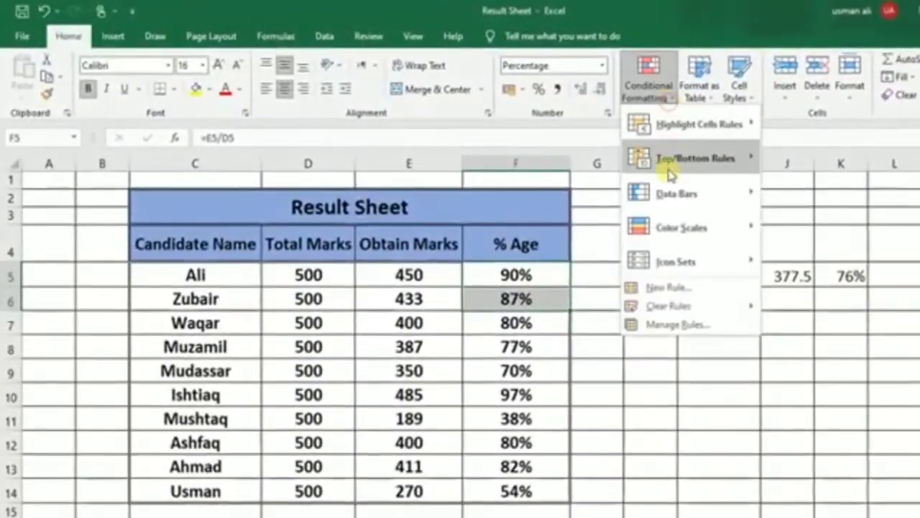
pyautogui.moveTo(665, 173)
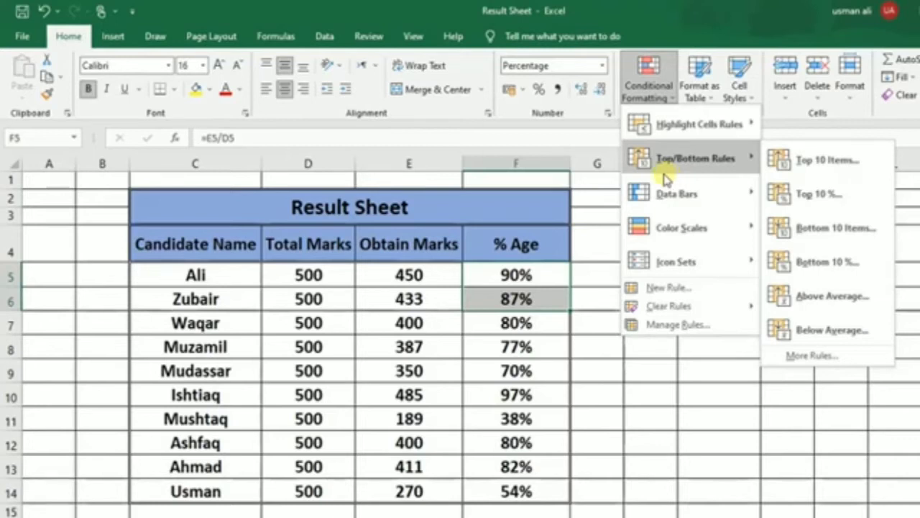
pyautogui.click(360, 216)
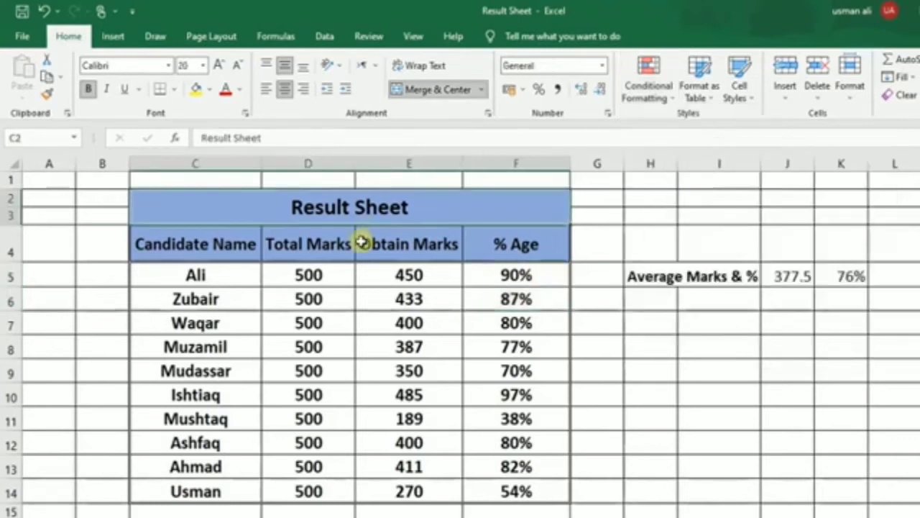
pyautogui.click(219, 272)
pyautogui.moveTo(219, 271); pyautogui.dragTo(209, 491)
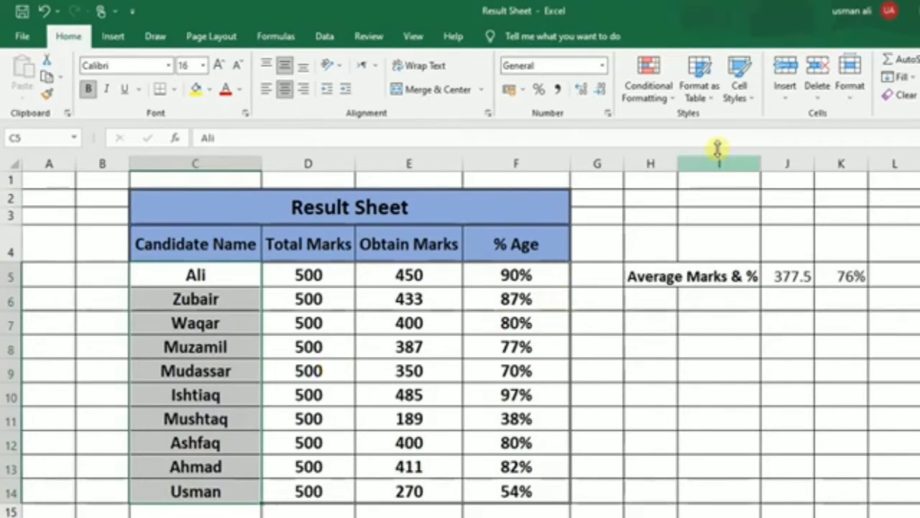
pyautogui.click(660, 92)
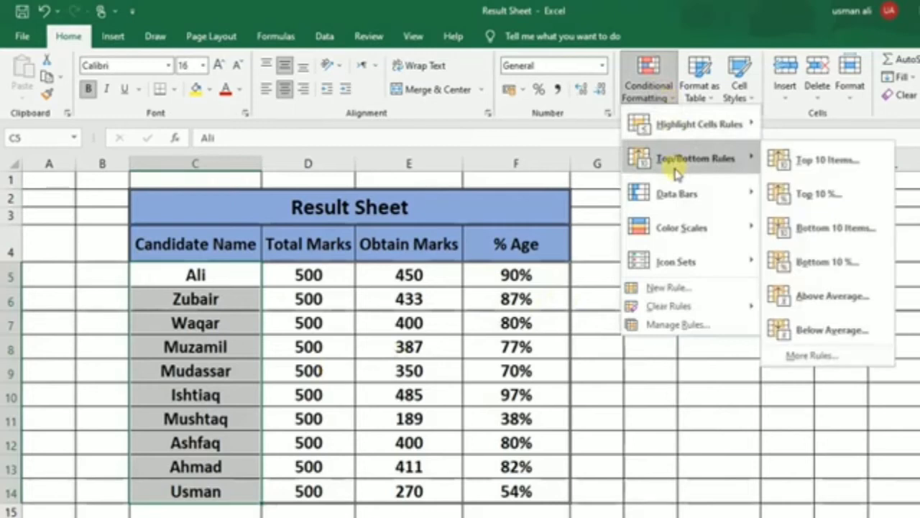
pyautogui.click(827, 162)
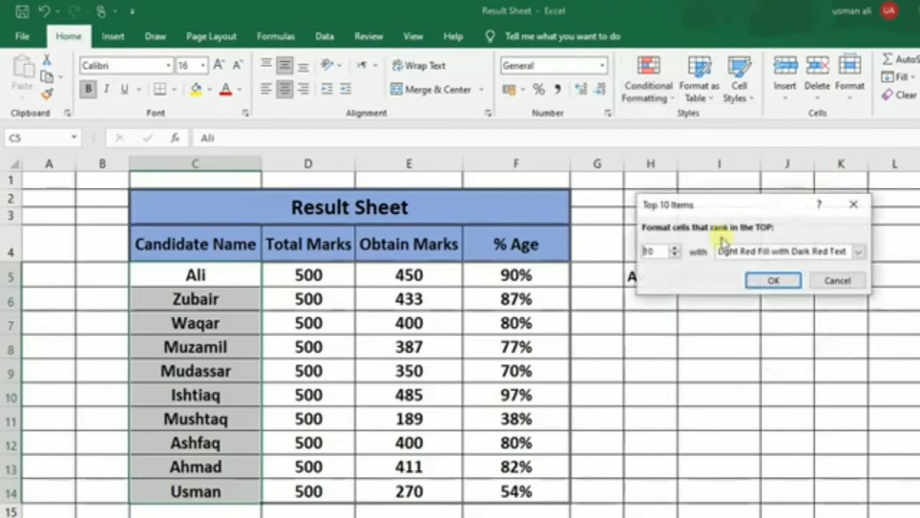
pyautogui.click(838, 281)
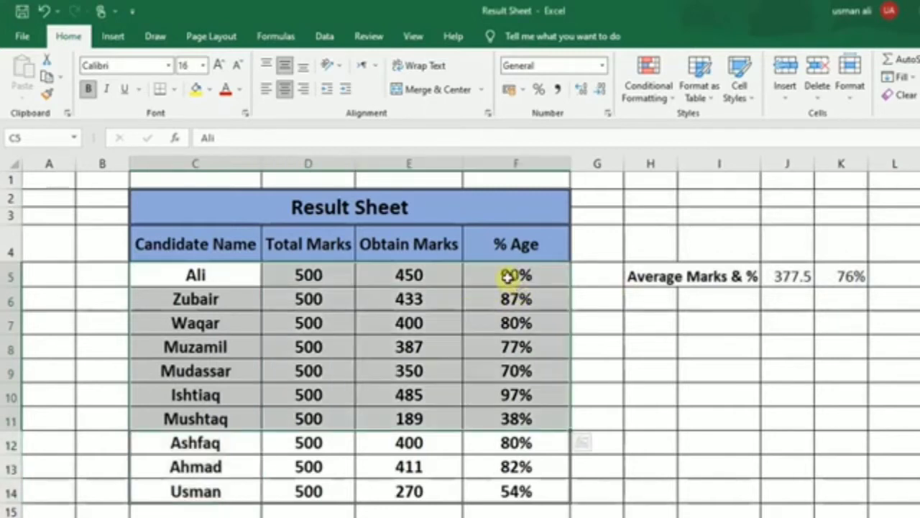
# Highlight the top 3 values in the % Age cells F5:F14 using Light Red Fill with Dark Red Text.
pyautogui.moveTo(508, 277); pyautogui.dragTo(530, 489)
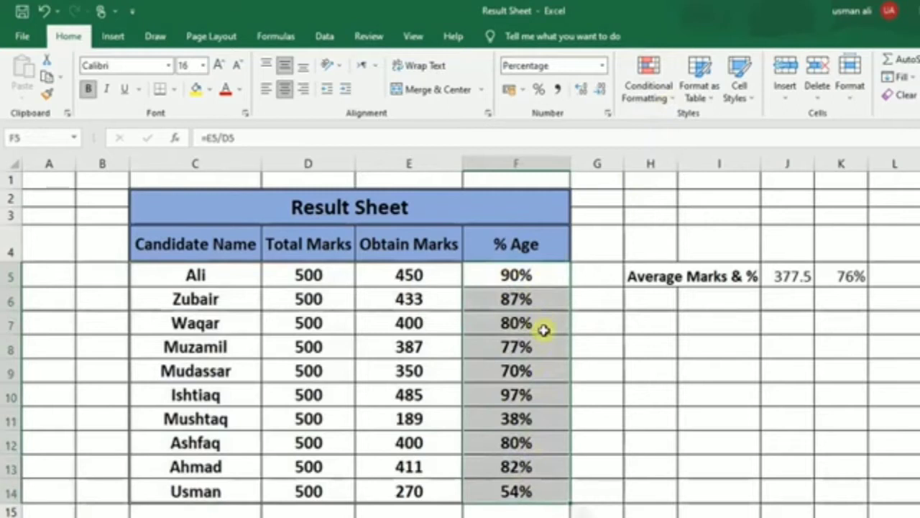
pyautogui.click(670, 101)
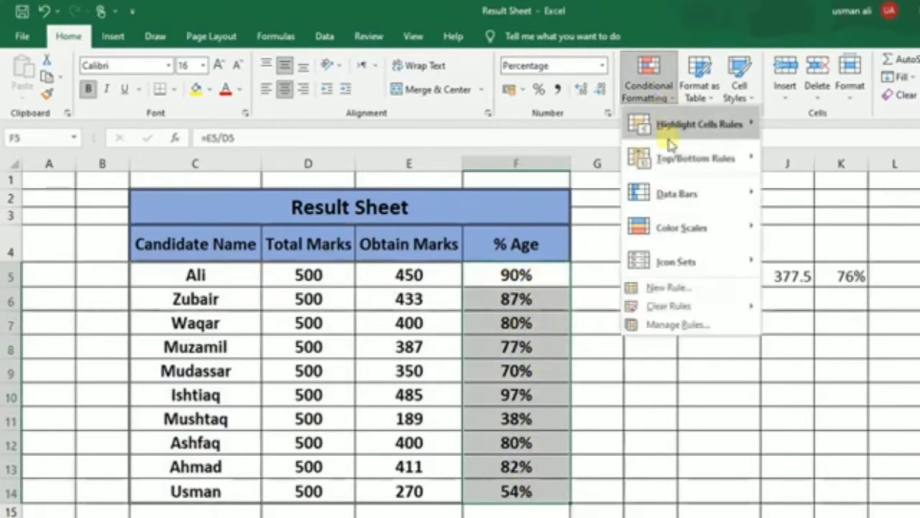
pyautogui.moveTo(672, 171)
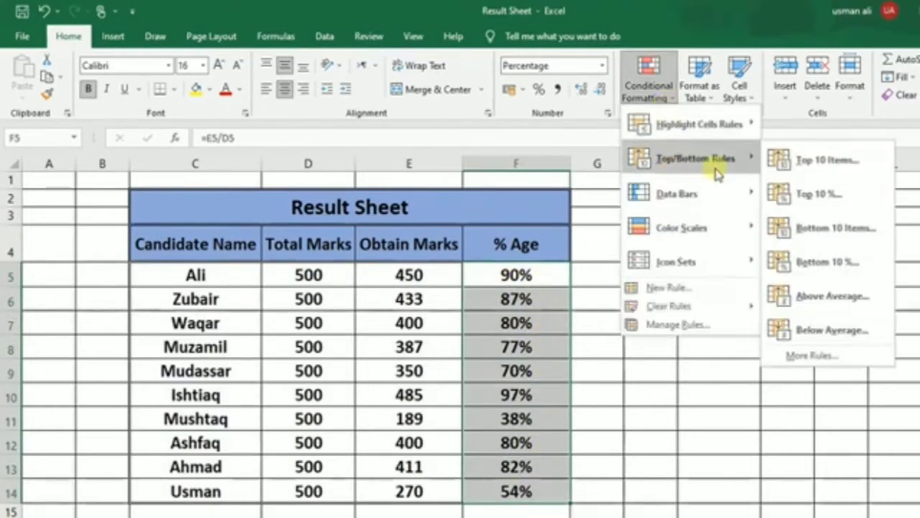
pyautogui.click(821, 162)
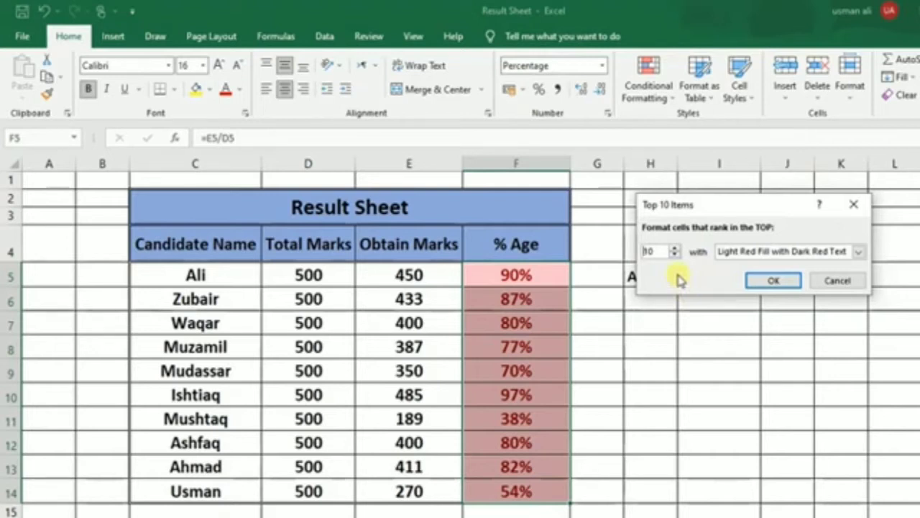
pyautogui.doubleClick(651, 251)
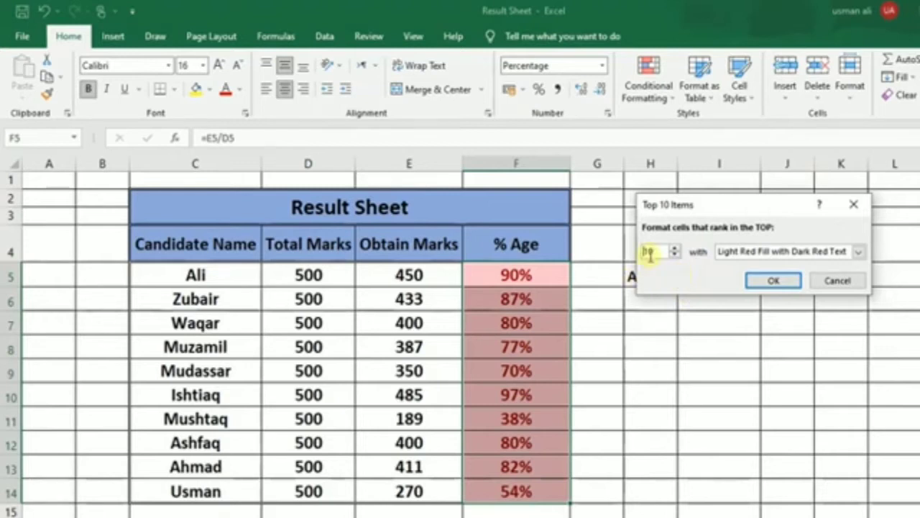
pyautogui.write('10')
pyautogui.press('BackSpace')
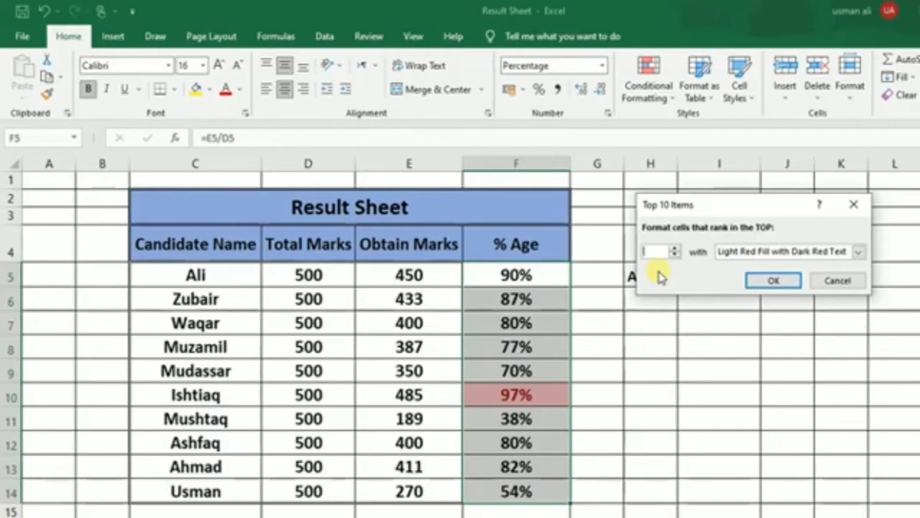
pyautogui.write('3')
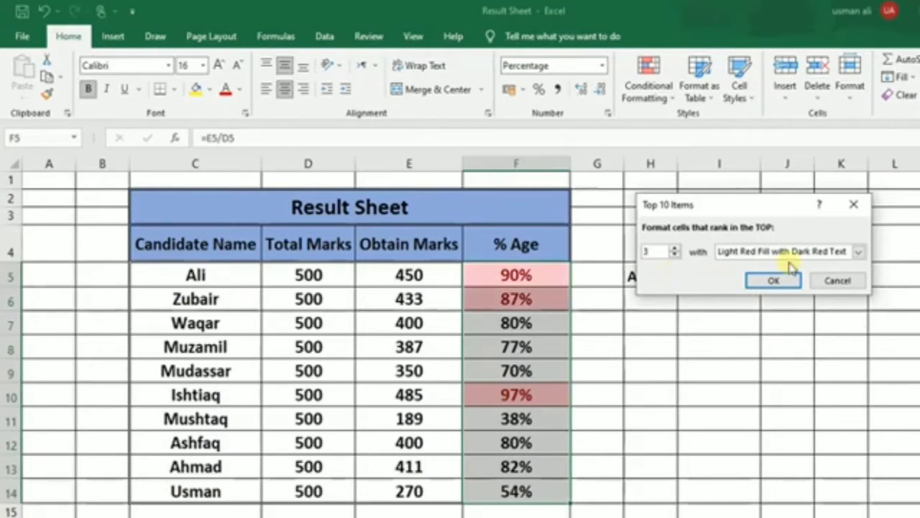
pyautogui.click(778, 282)
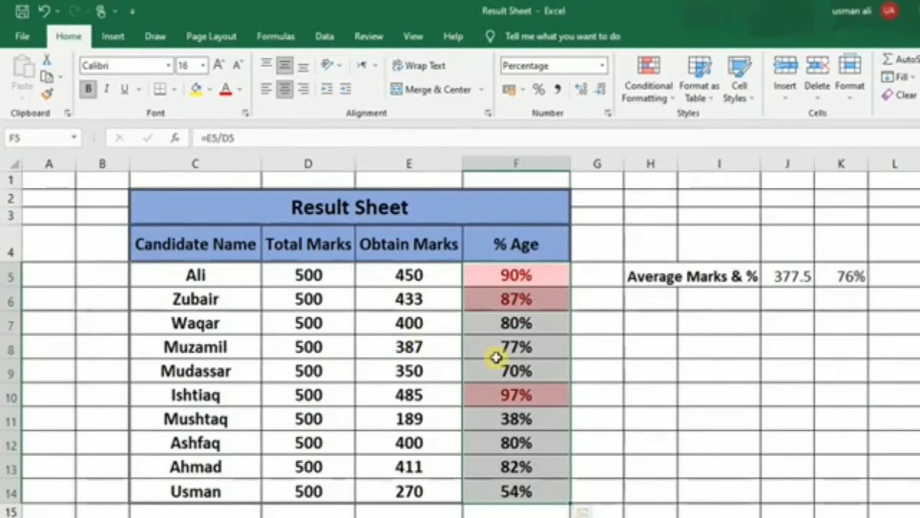
# Check the highlighted percentages in F5 and F6, and undo the top 3 items rule.
pyautogui.click(526, 273)
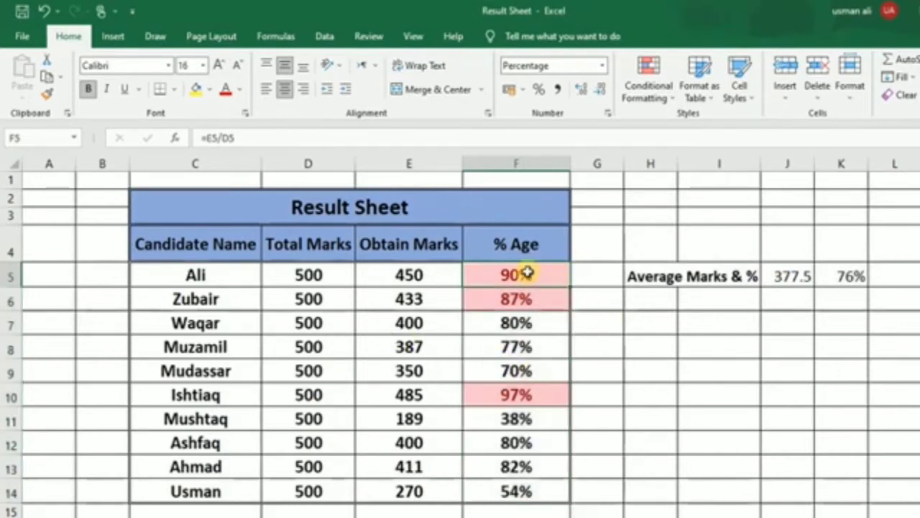
pyautogui.click(531, 299)
pyautogui.hotkey('ctrl', 'z')
# Preview a Top 10% rule on the % Age cells F5:F14 at 20% and at 30%.
pyautogui.click(674, 103)
pyautogui.moveTo(679, 157)
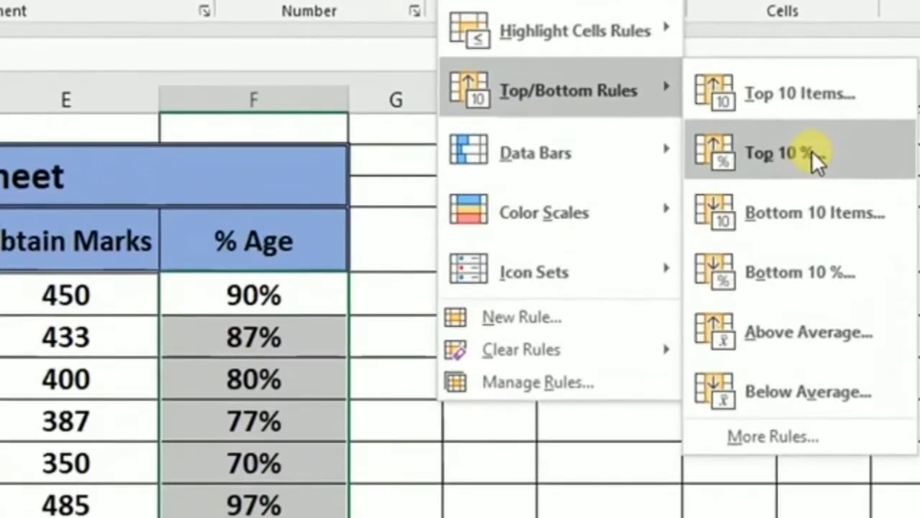
pyautogui.click(812, 150)
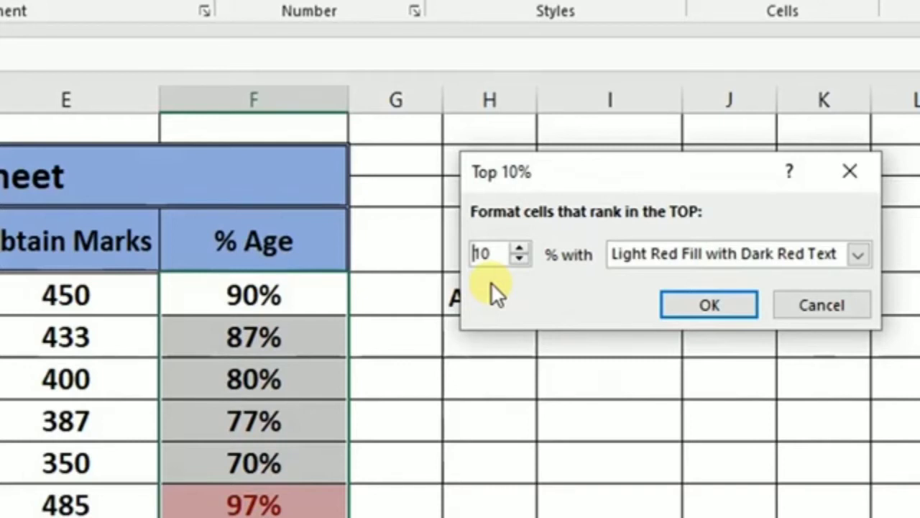
pyautogui.press('Delete')
pyautogui.press('Delete')
pyautogui.write('20')
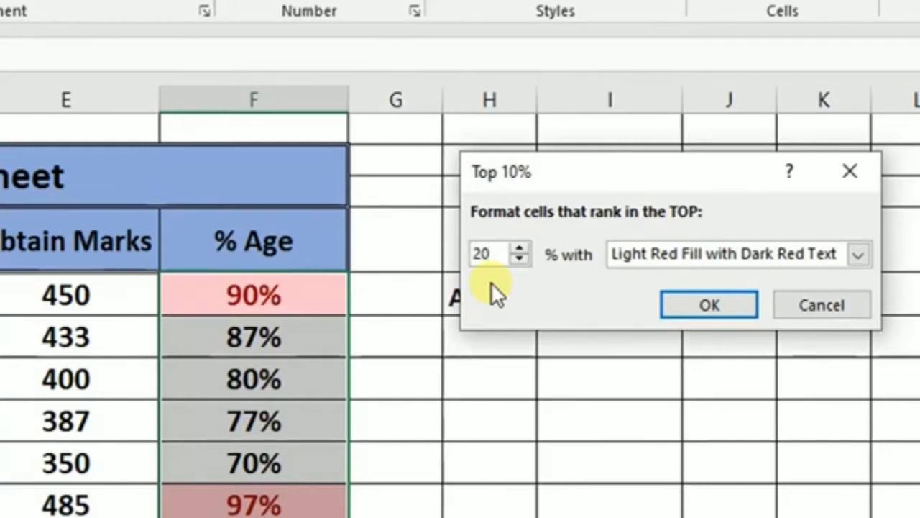
pyautogui.press('BackSpace')
pyautogui.press('BackSpace')
pyautogui.write('3')
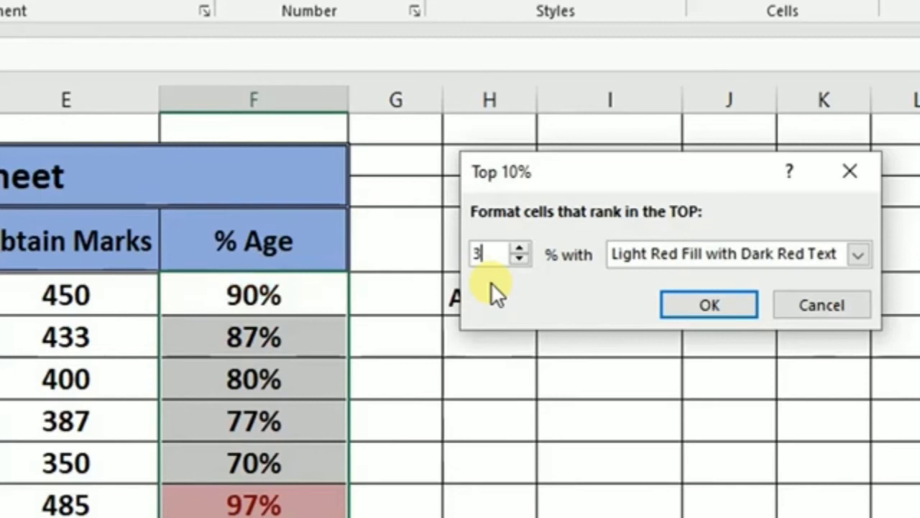
pyautogui.write('0')
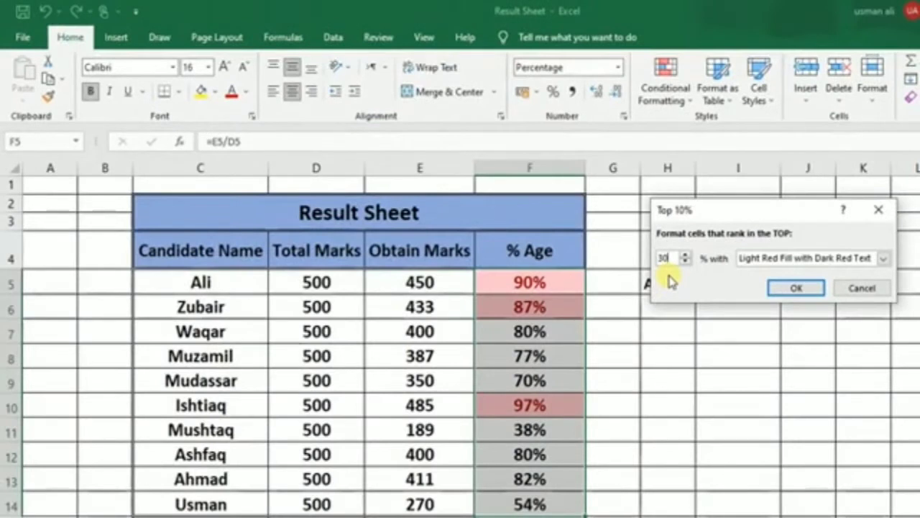
# Preview the top percentage rule at 40%, apply it at 50% with Light Red Fill with Dark Red Text, and undo it.
pyautogui.press('BackSpace')
pyautogui.press('BackSpace')
pyautogui.write('40')
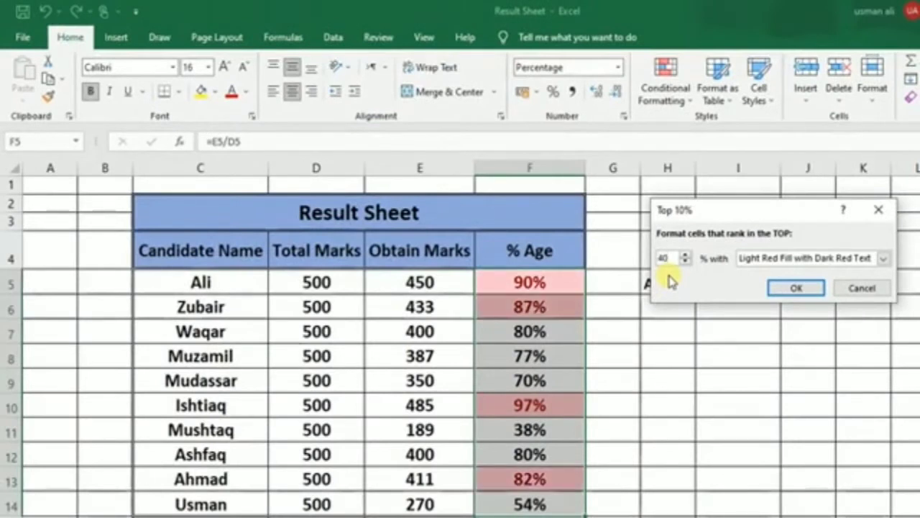
pyautogui.press('BackSpace')
pyautogui.press('BackSpace')
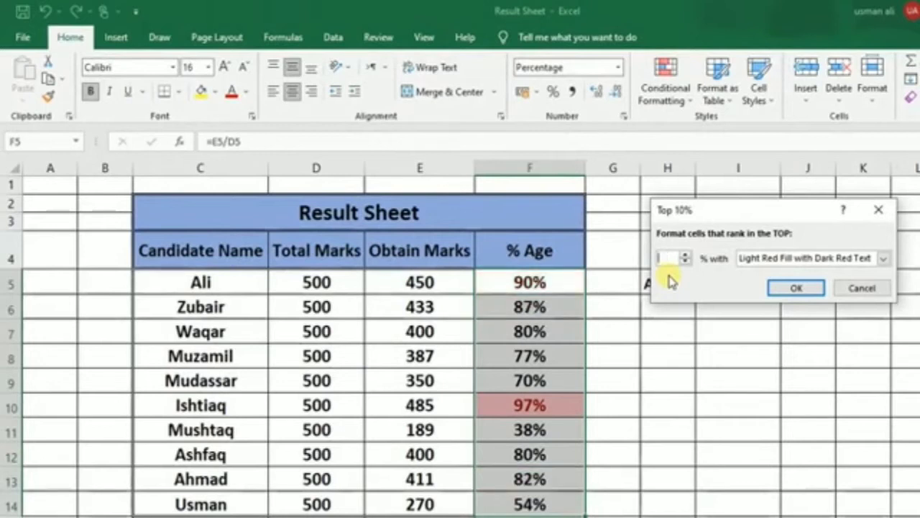
pyautogui.write('50')
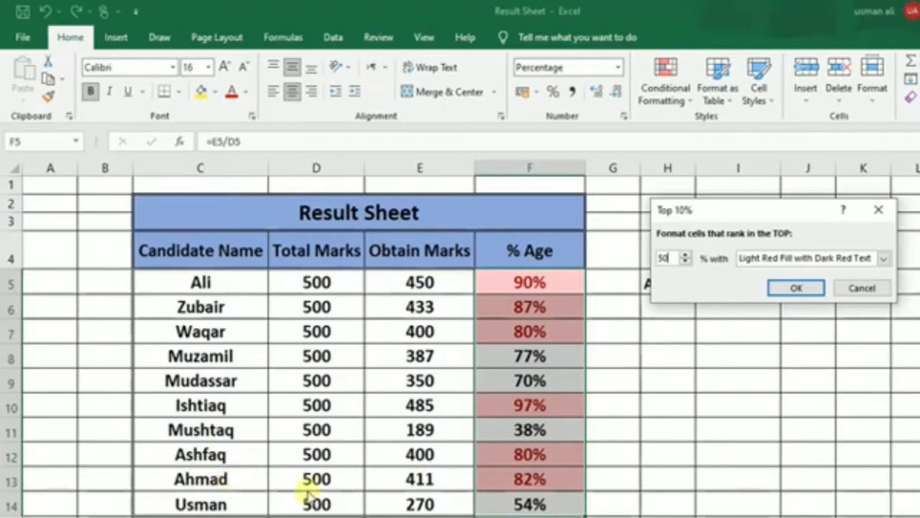
pyautogui.click(796, 288)
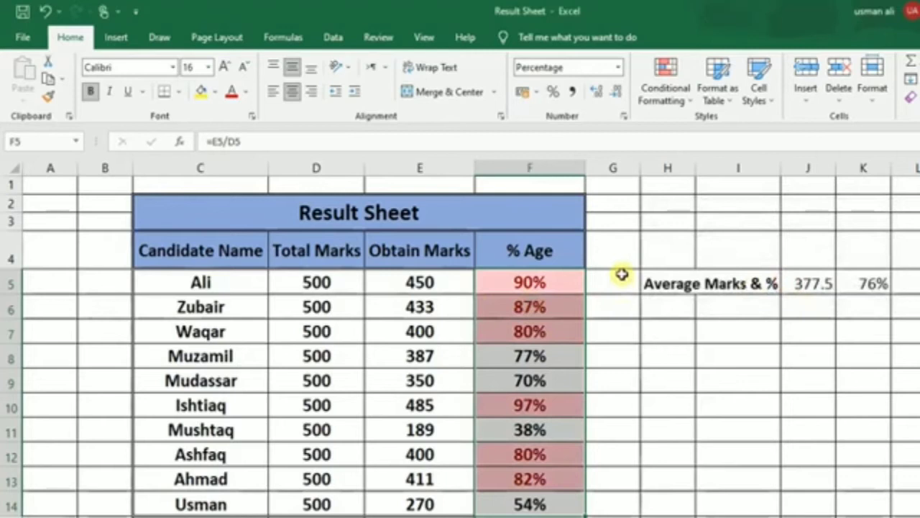
pyautogui.hotkey('ctrl', 'z')
# Highlight the bottom 3 values in the % Age cells F5:F14 using Light Red Fill with Dark Red Text.
pyautogui.click(665, 88)
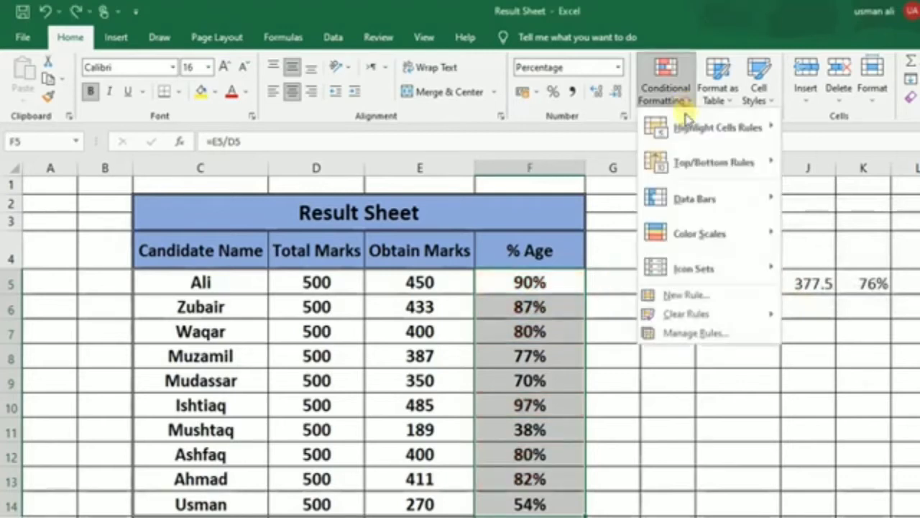
pyautogui.moveTo(712, 163)
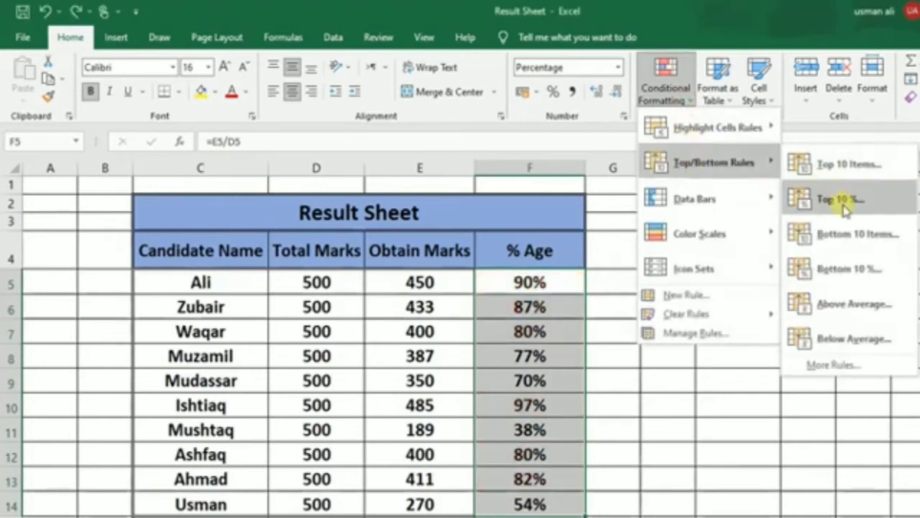
pyautogui.click(846, 242)
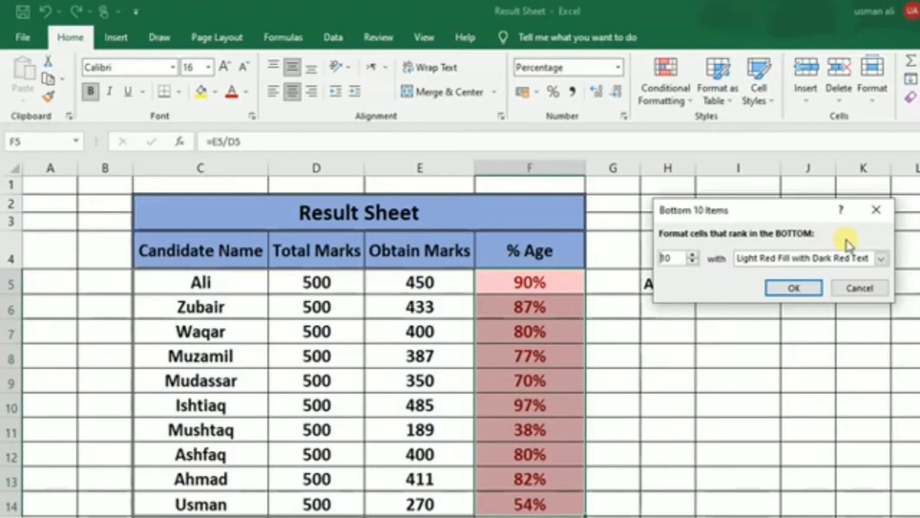
pyautogui.press('BackSpace')
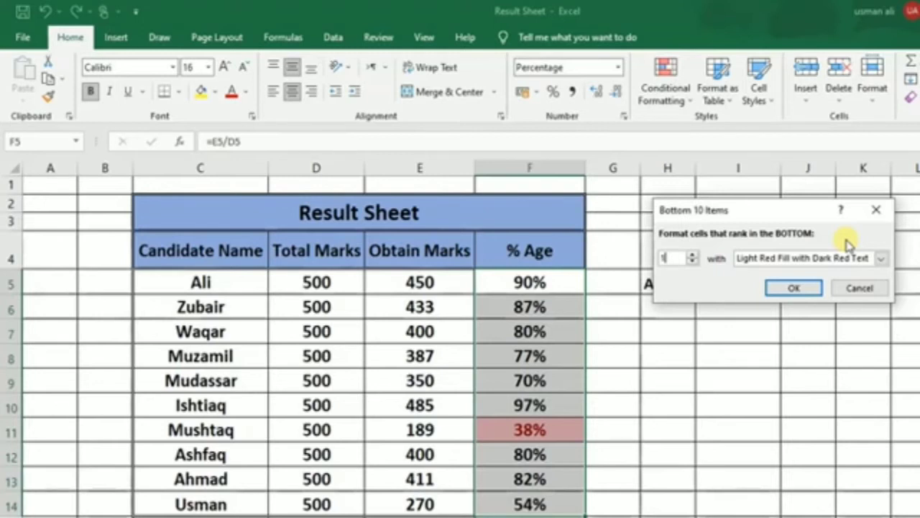
pyautogui.press('BackSpace')
pyautogui.write('3')
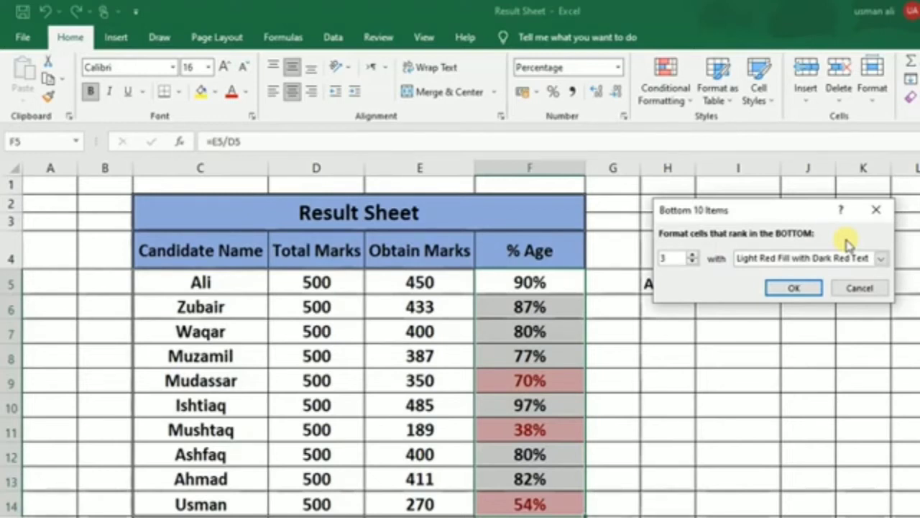
pyautogui.click(789, 290)
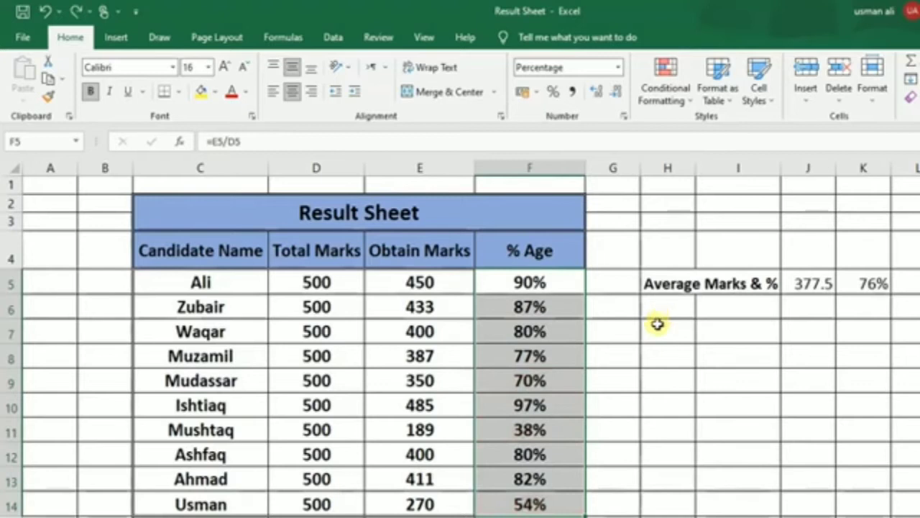
# Preview a Bottom 10% rule on the % Age cells F5:F14 at 20% and at 30%, and cancel it.
pyautogui.click(676, 94)
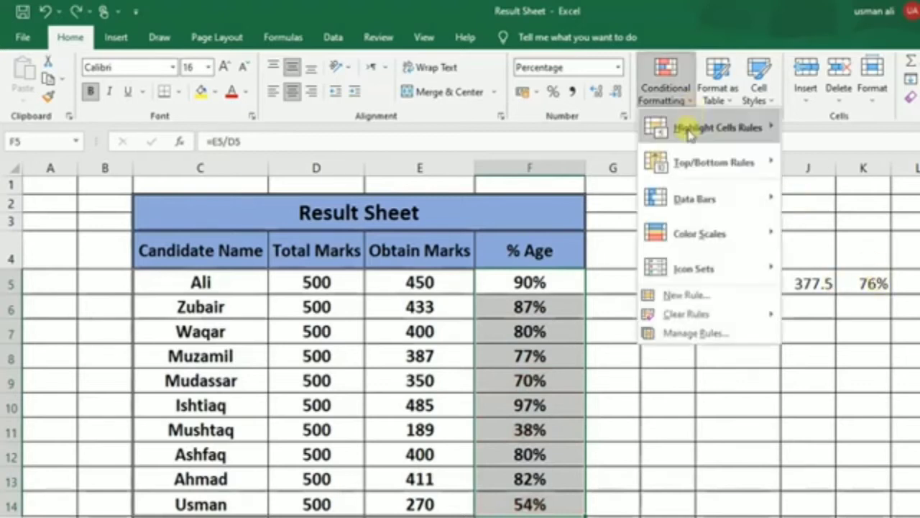
pyautogui.moveTo(665, 162)
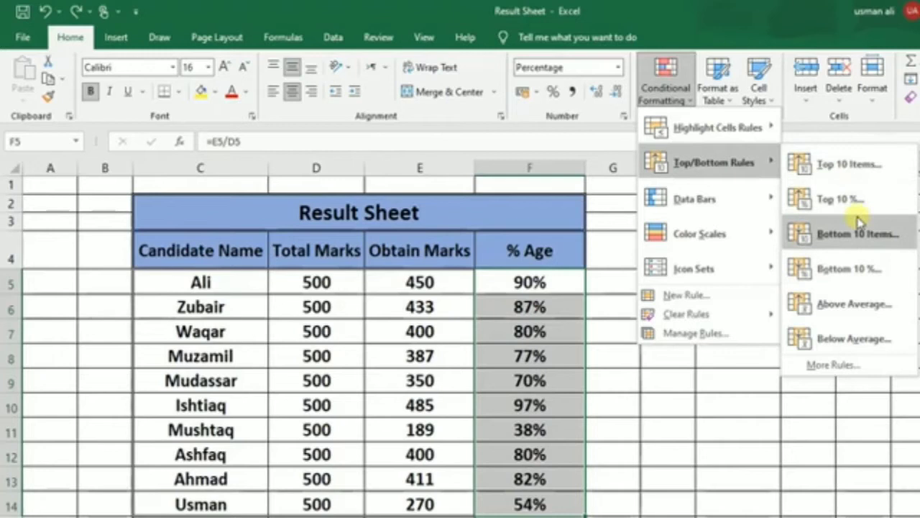
pyautogui.click(859, 270)
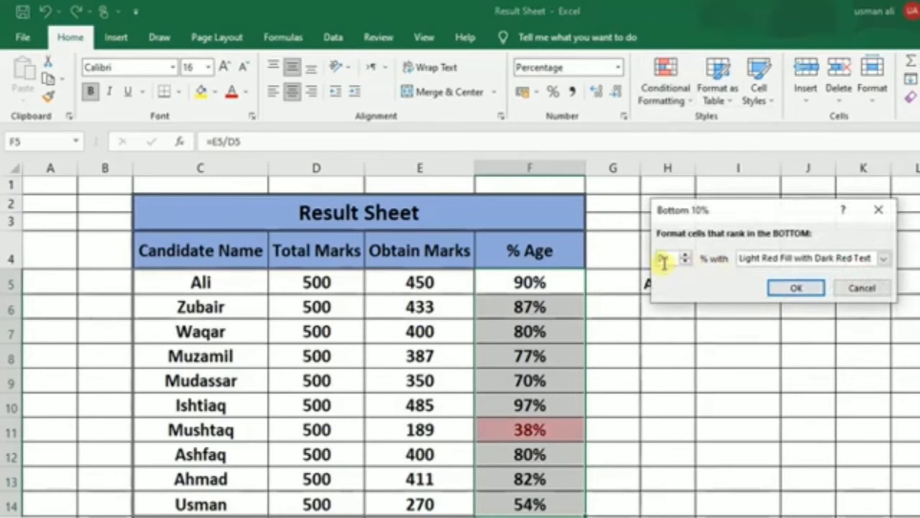
pyautogui.write('2')
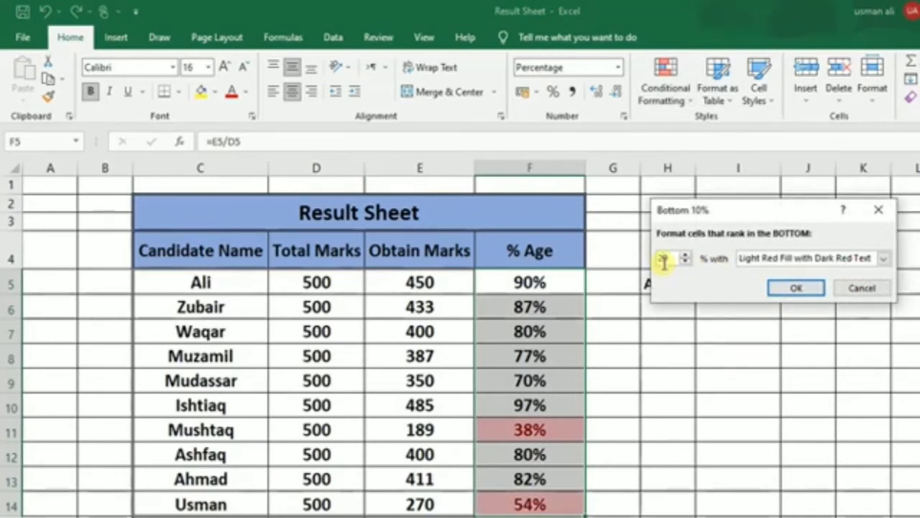
pyautogui.press('Delete')
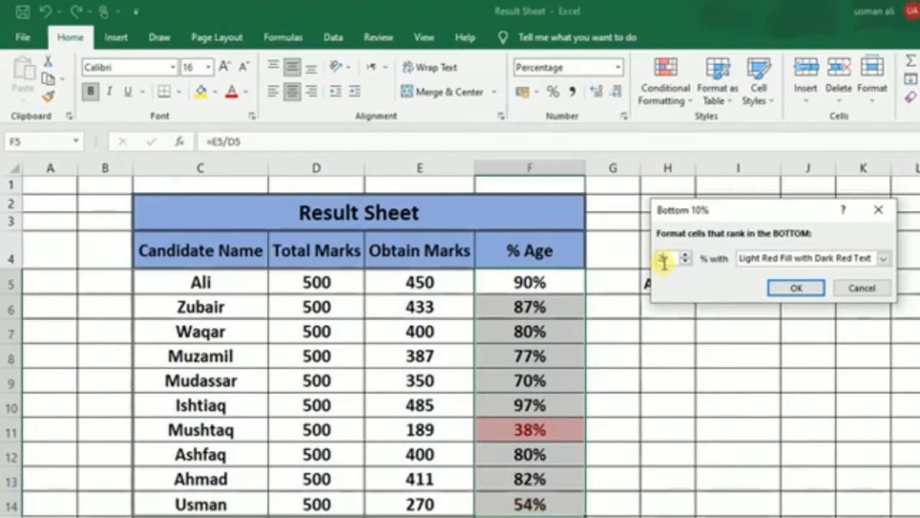
pyautogui.write('0')
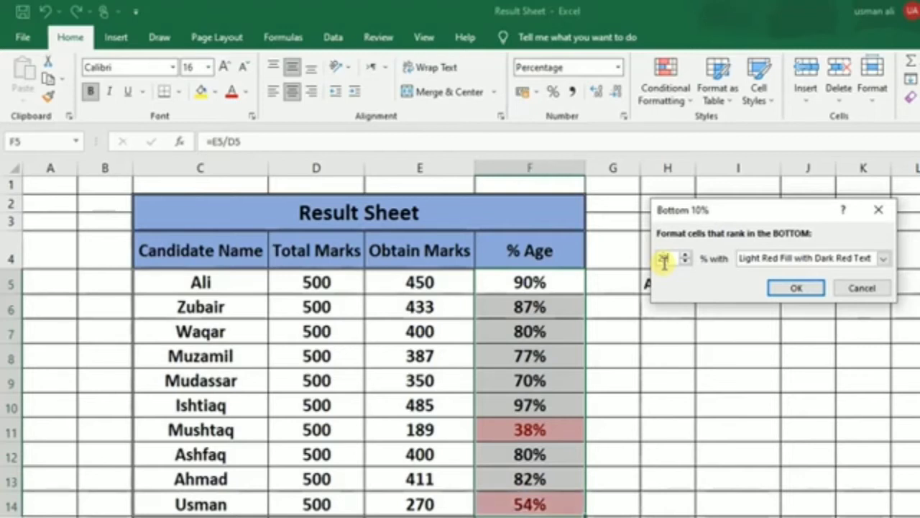
pyautogui.press('BackSpace')
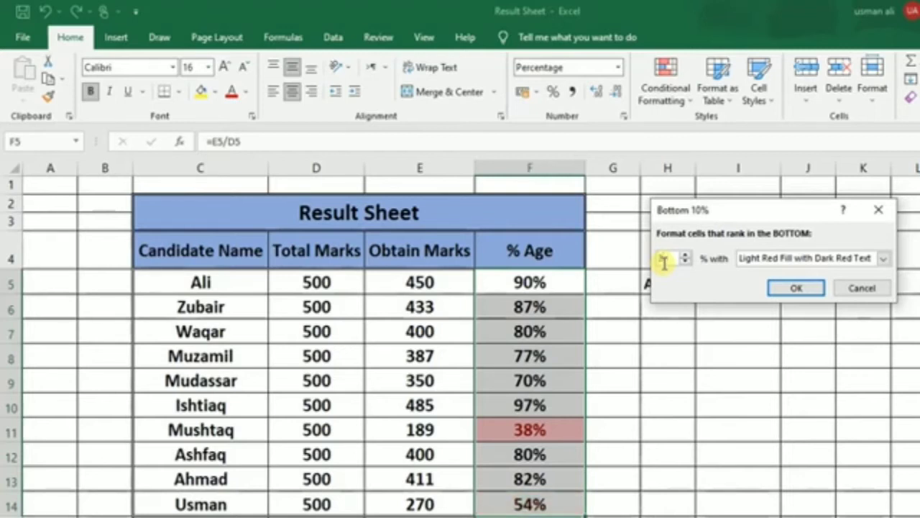
pyautogui.press('BackSpace')
pyautogui.write('30')
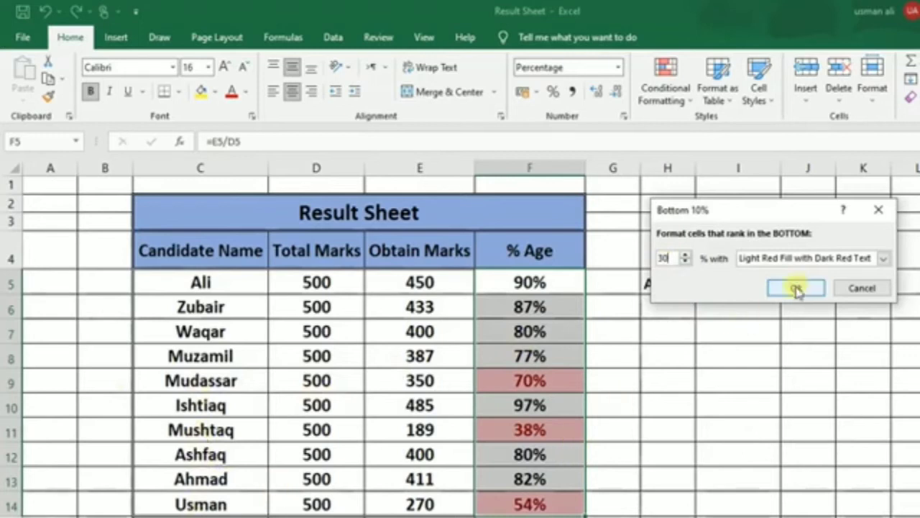
pyautogui.click(870, 288)
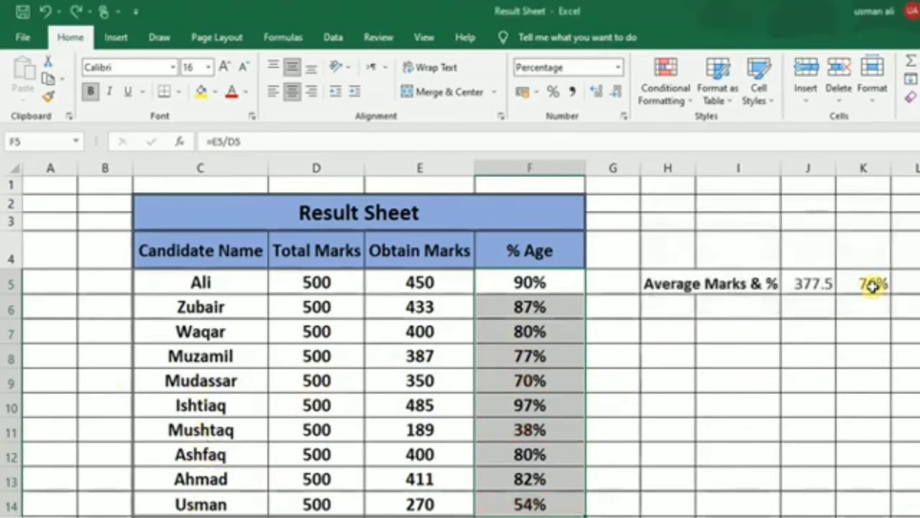
# Preview an Above Average rule on the % Age cells F5:F14 with Light Red Fill with Dark Red Text, and cancel it.
pyautogui.click(665, 97)
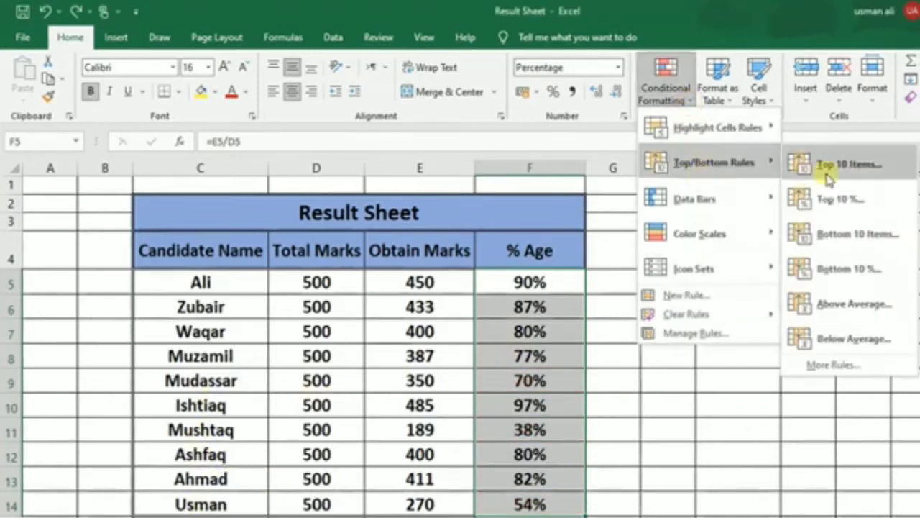
pyautogui.click(856, 318)
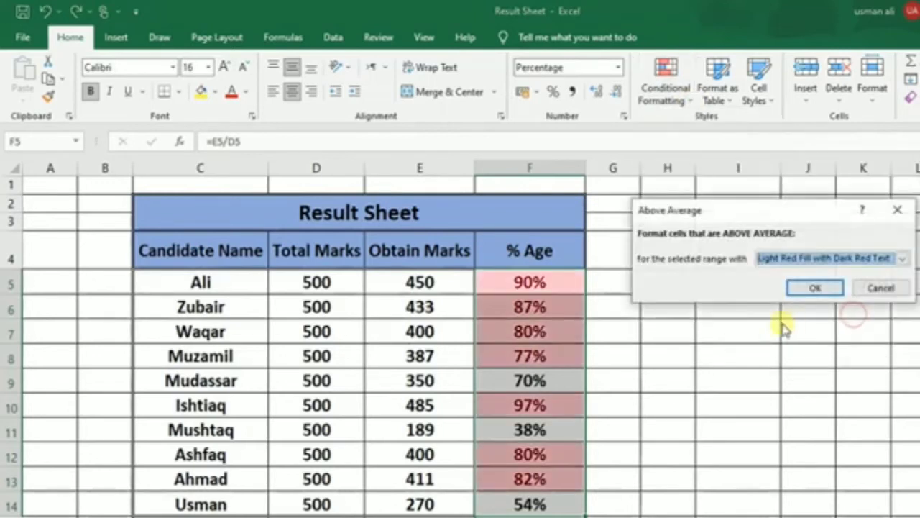
pyautogui.moveTo(772, 211); pyautogui.dragTo(743, 140)
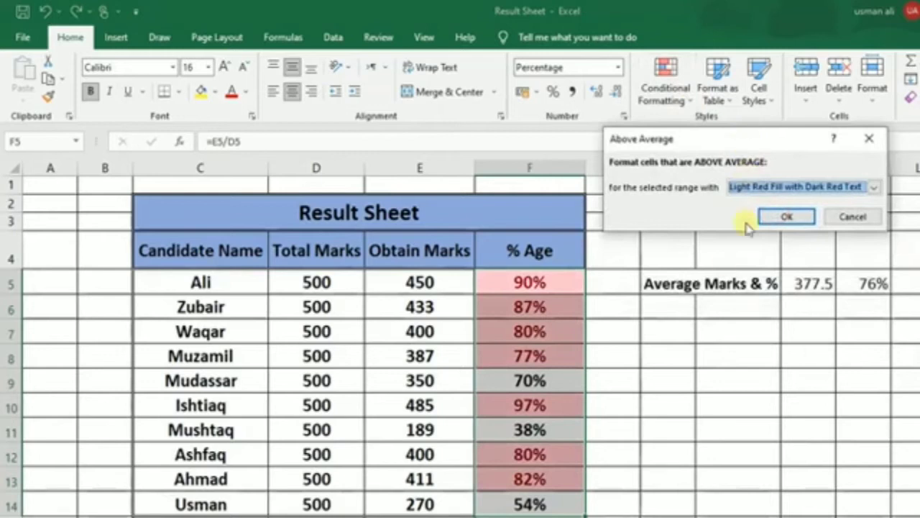
pyautogui.click(845, 223)
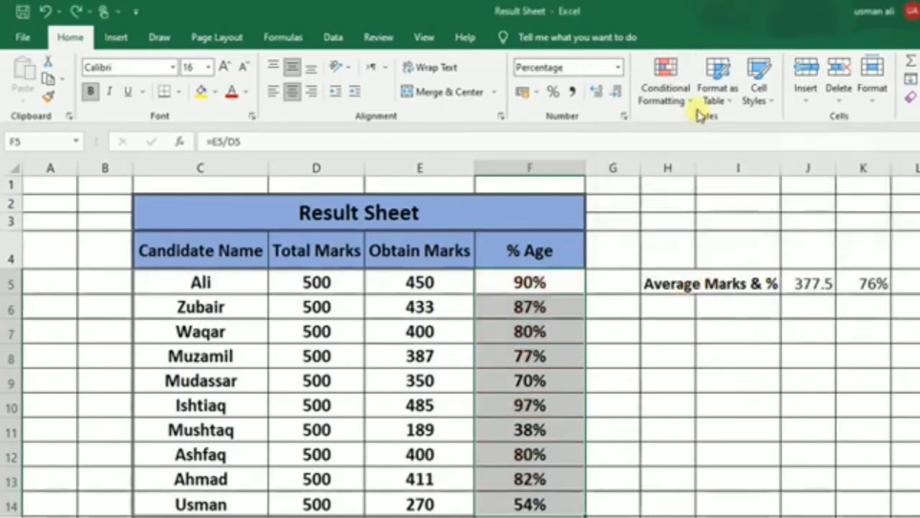
pyautogui.click(695, 109)
pyautogui.moveTo(695, 161)
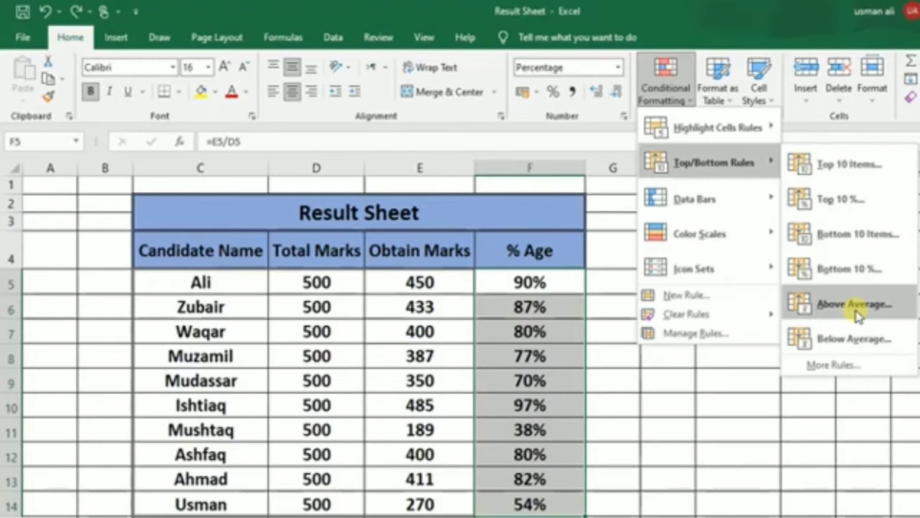
pyautogui.press('Escape')
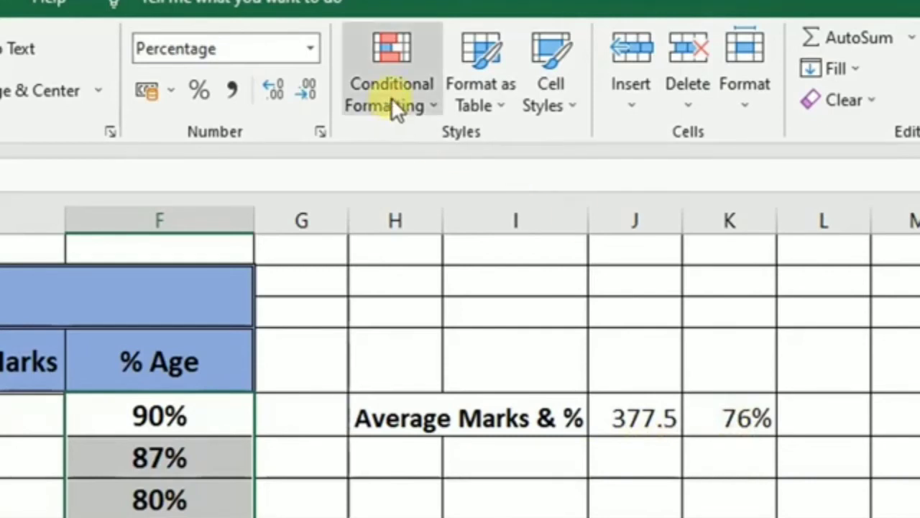
# Highlight the above-average values in the % Age cells F5:F14 using Light Red Fill with Dark Red Text, and undo it.
pyautogui.click(439, 103)
pyautogui.moveTo(423, 208)
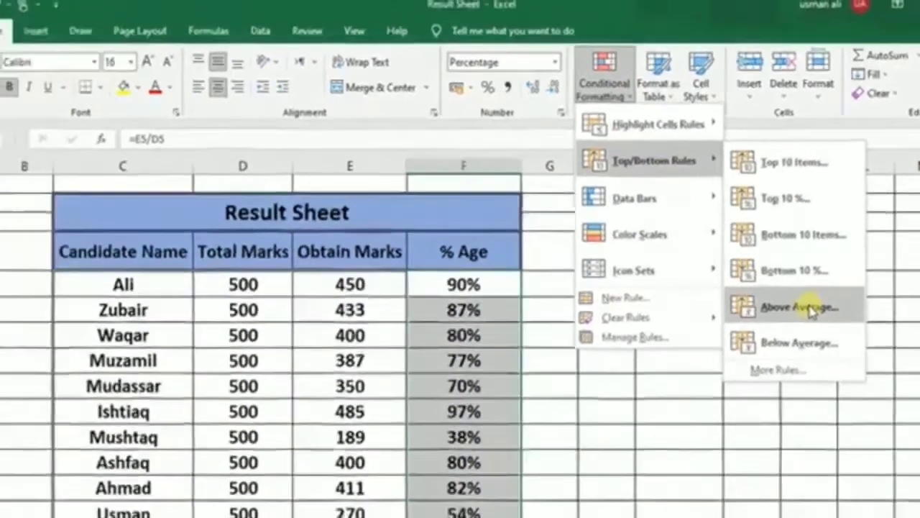
pyautogui.click(791, 346)
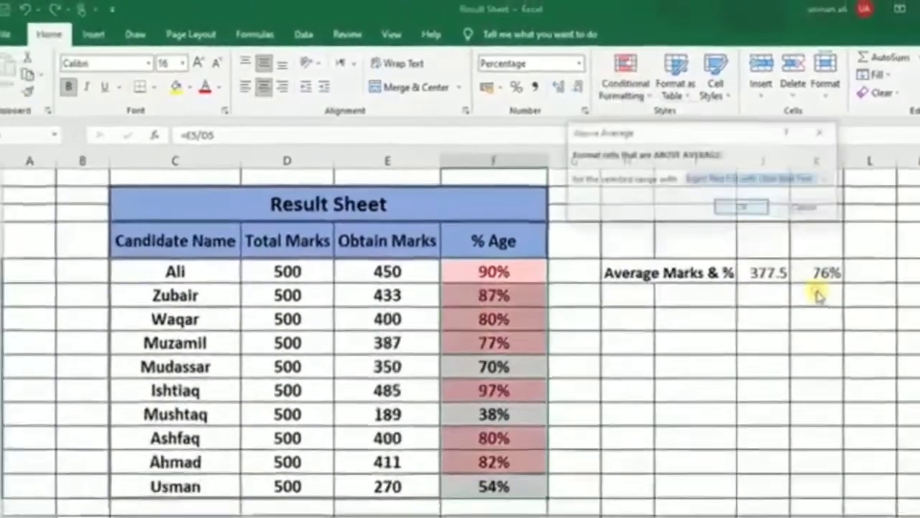
pyautogui.click(767, 206)
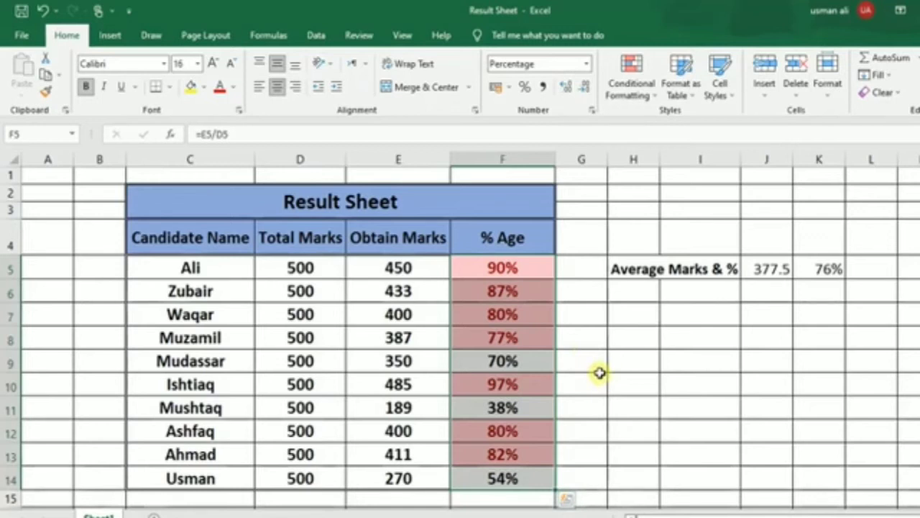
pyautogui.click(660, 101)
pyautogui.click(501, 291)
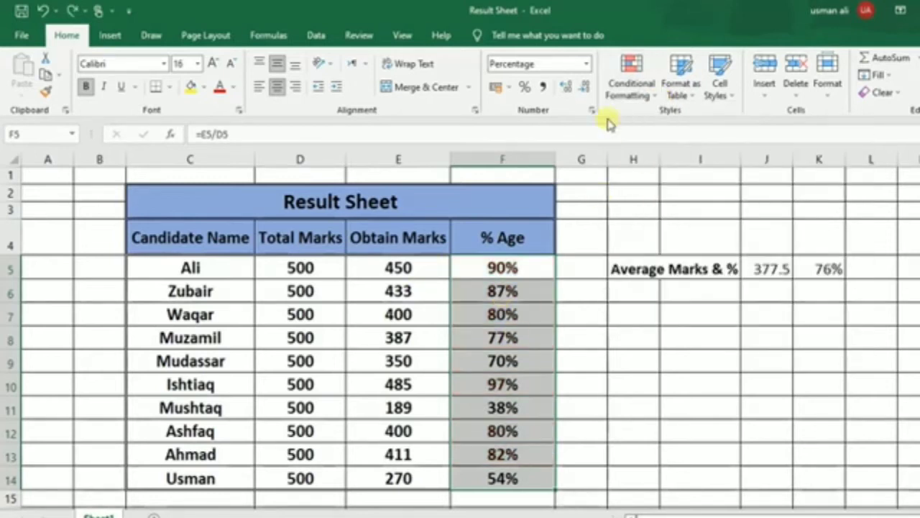
# Highlight the below-average values in the % Age cells F5:F14 using Light Red Fill with Dark Red Text.
pyautogui.click(653, 99)
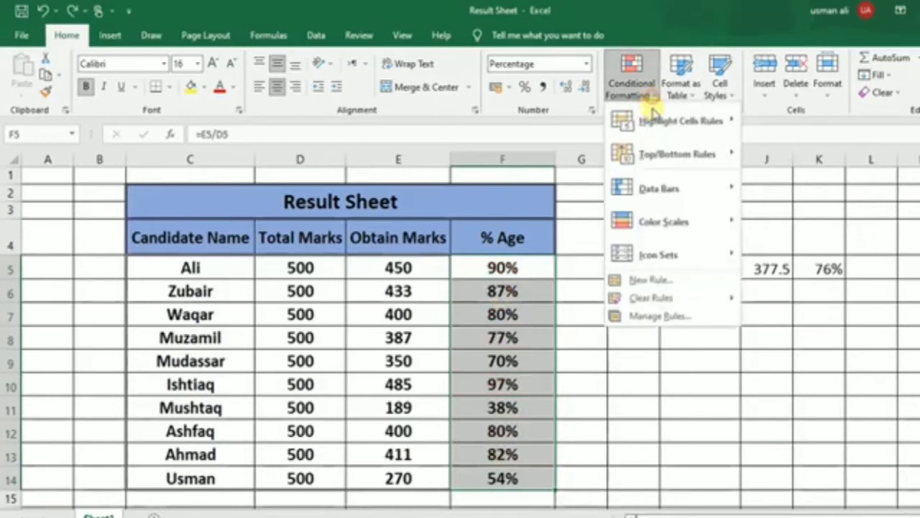
pyautogui.moveTo(654, 153)
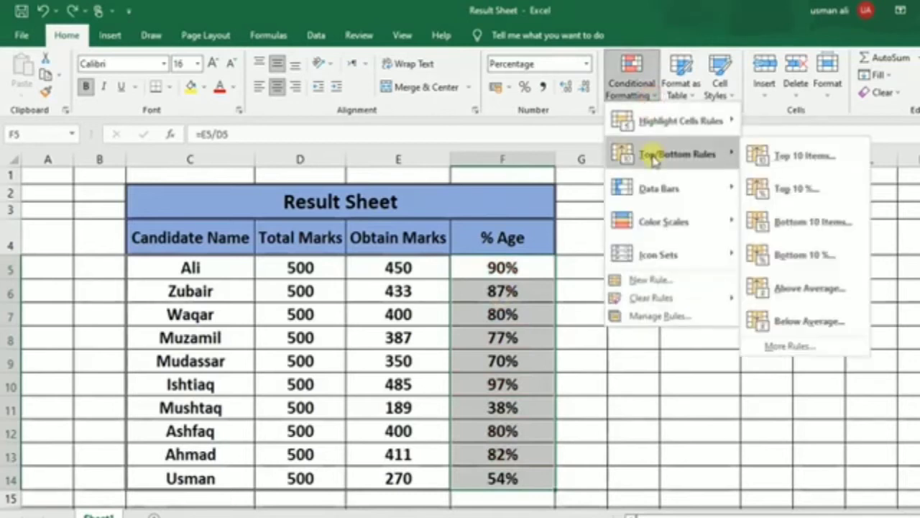
pyautogui.click(797, 330)
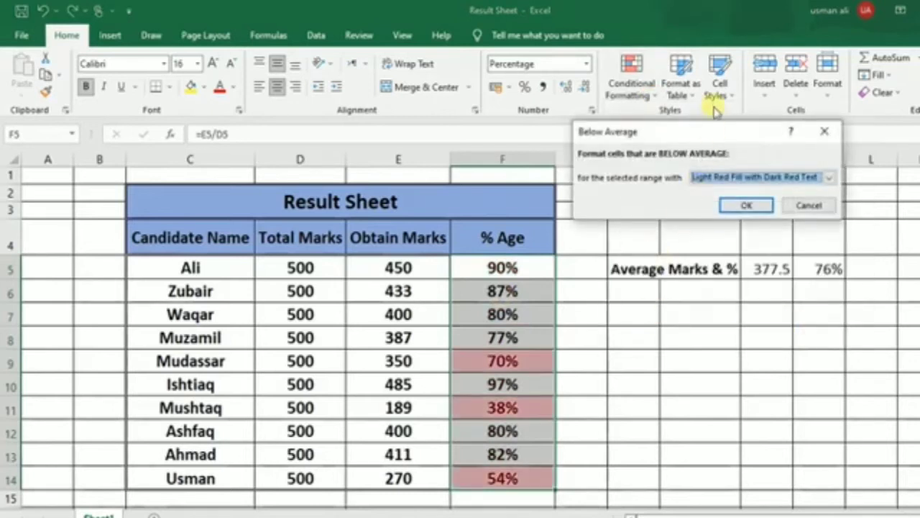
pyautogui.click(742, 205)
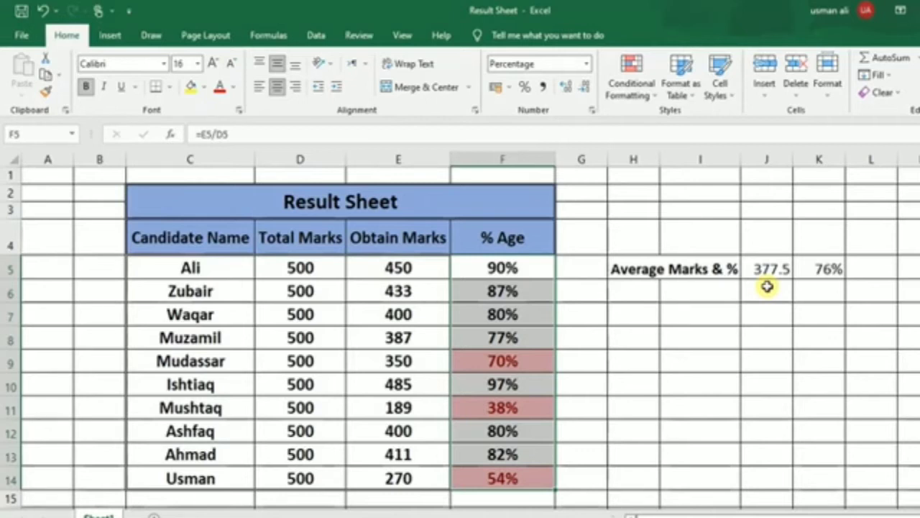
pyautogui.click(653, 101)
pyautogui.moveTo(669, 166)
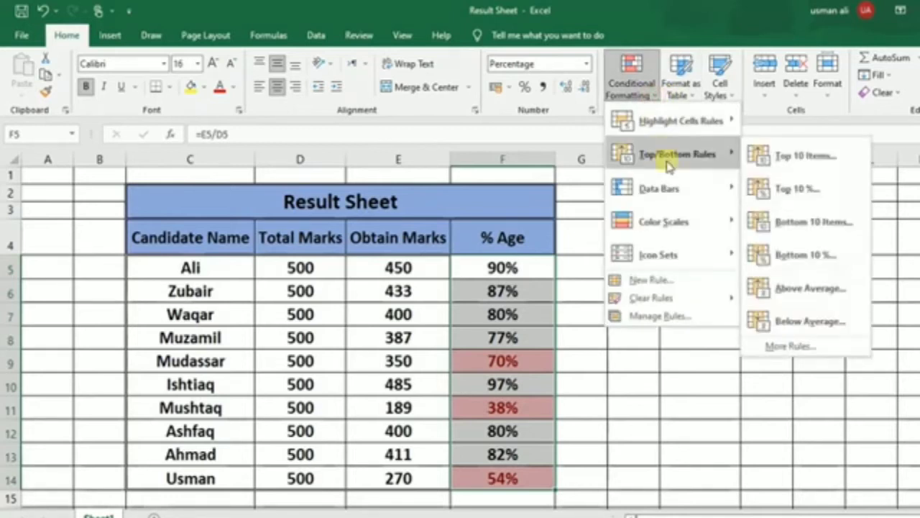
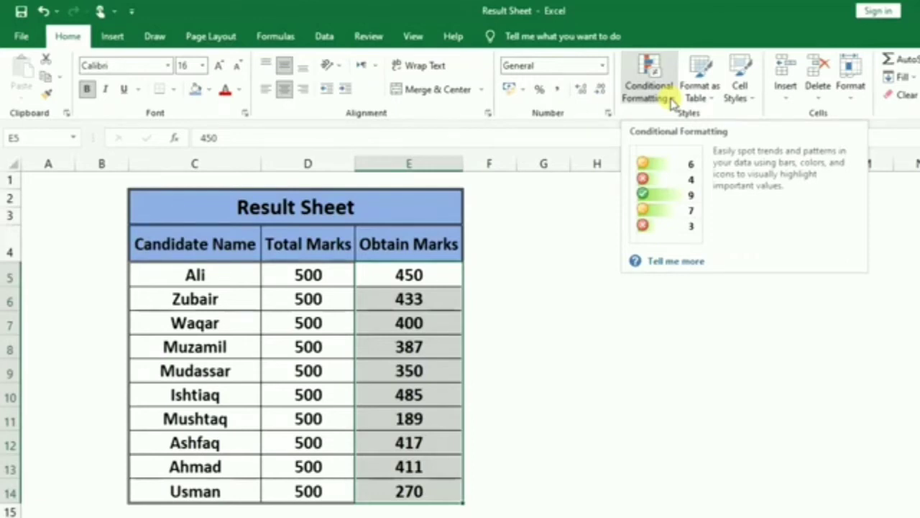
# Highlight the Obtain Marks values in E5:E14 greater than 400 using Green Fill with Dark Green Text, and undo it.
pyautogui.click(672, 102)
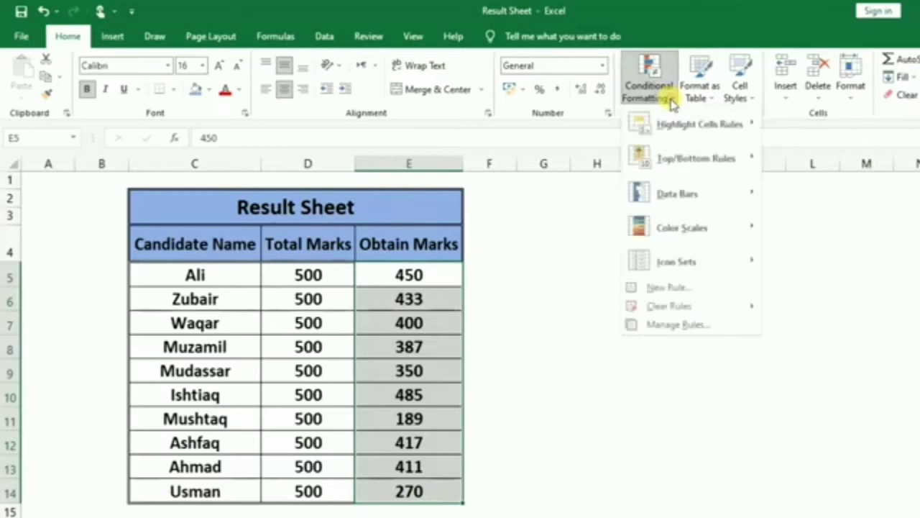
pyautogui.moveTo(685, 129)
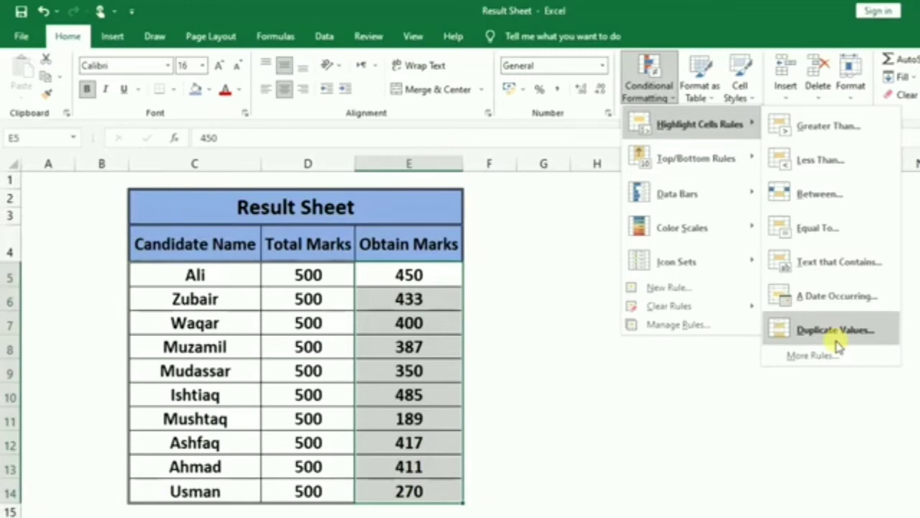
pyautogui.click(828, 129)
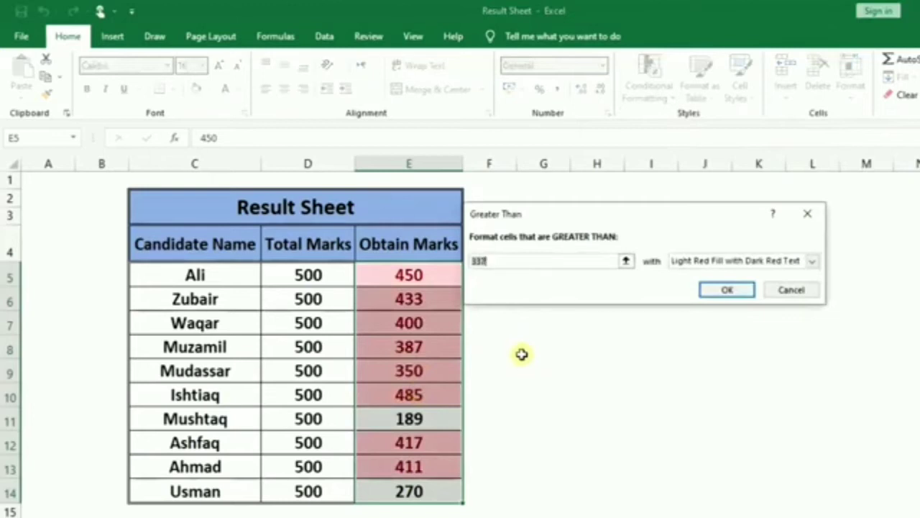
pyautogui.press('BackSpace')
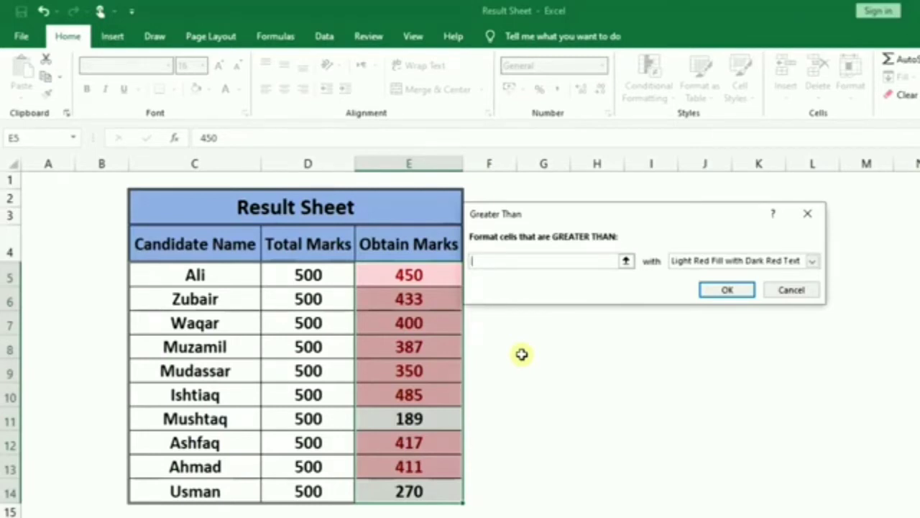
pyautogui.write('400')
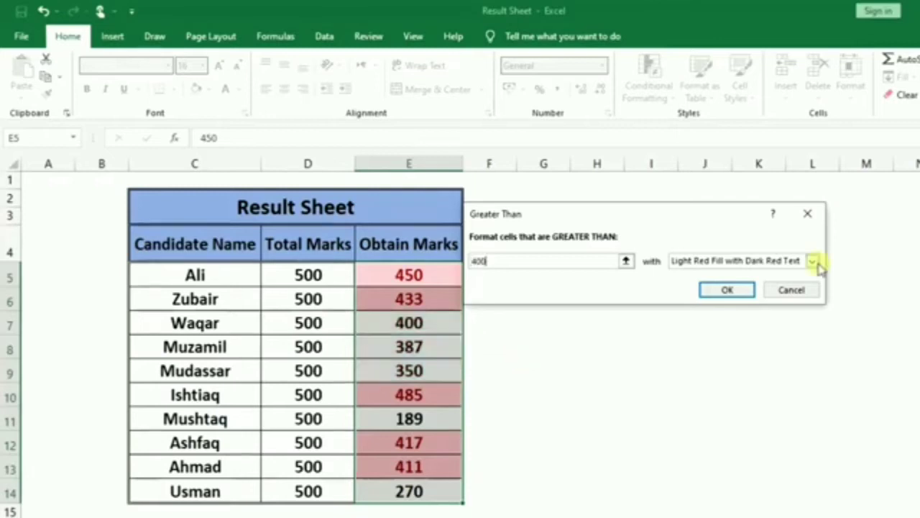
pyautogui.click(813, 260)
pyautogui.click(665, 292)
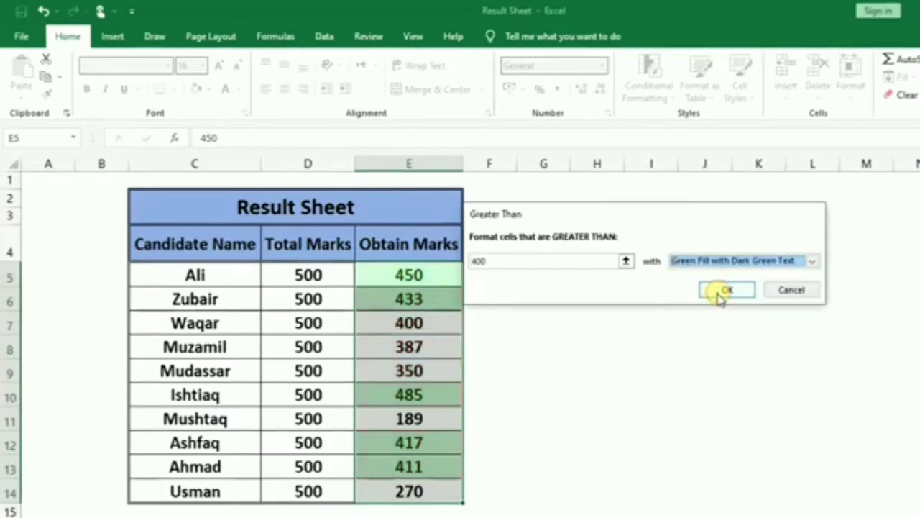
pyautogui.click(725, 291)
pyautogui.click(597, 348)
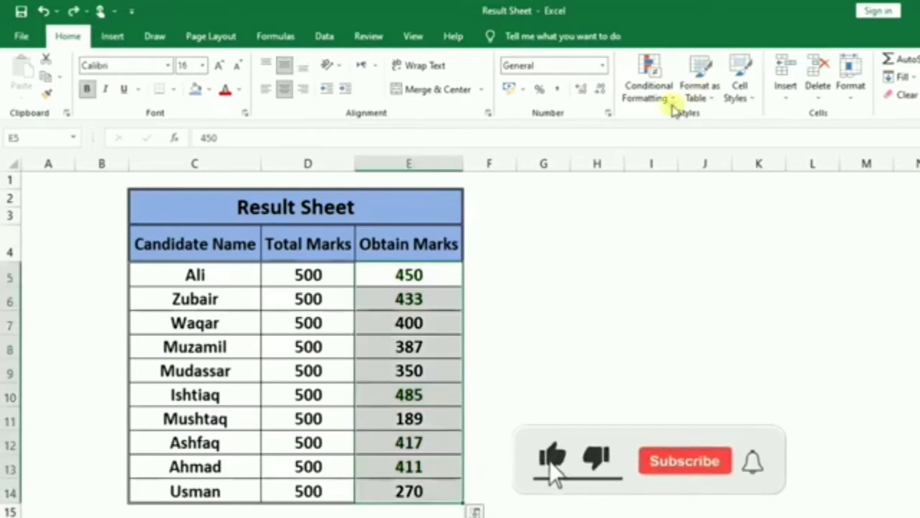
# Highlight the Obtain Marks values in E5:E14 less than 400 using Light Red Fill with Dark Red Text, and undo it.
pyautogui.click(651, 86)
pyautogui.moveTo(687, 141)
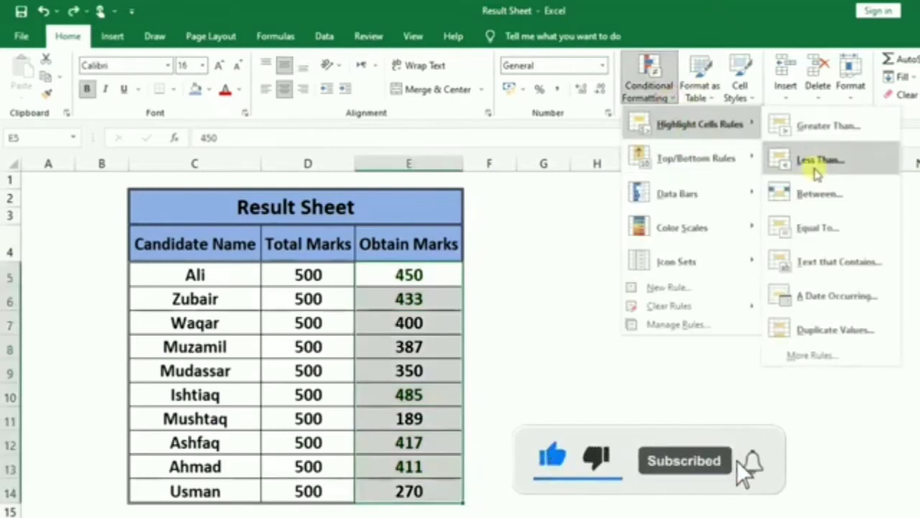
pyautogui.click(802, 159)
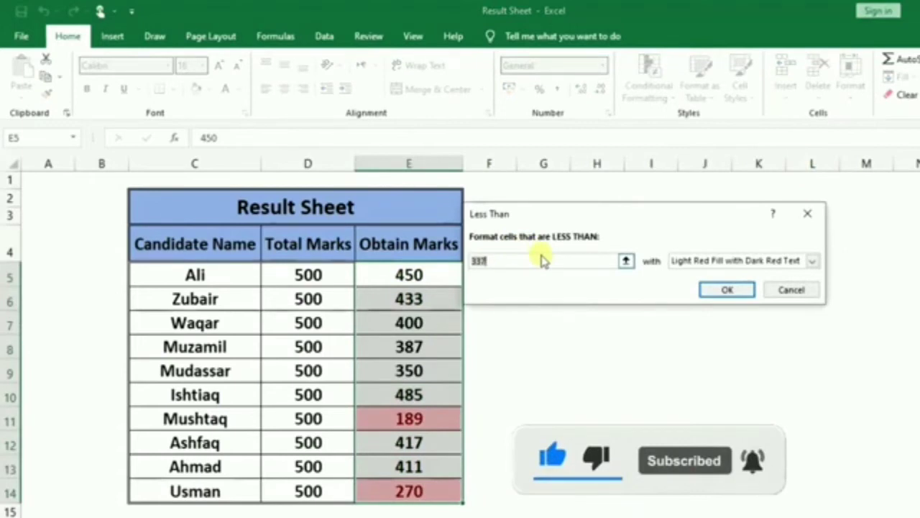
pyautogui.write('400')
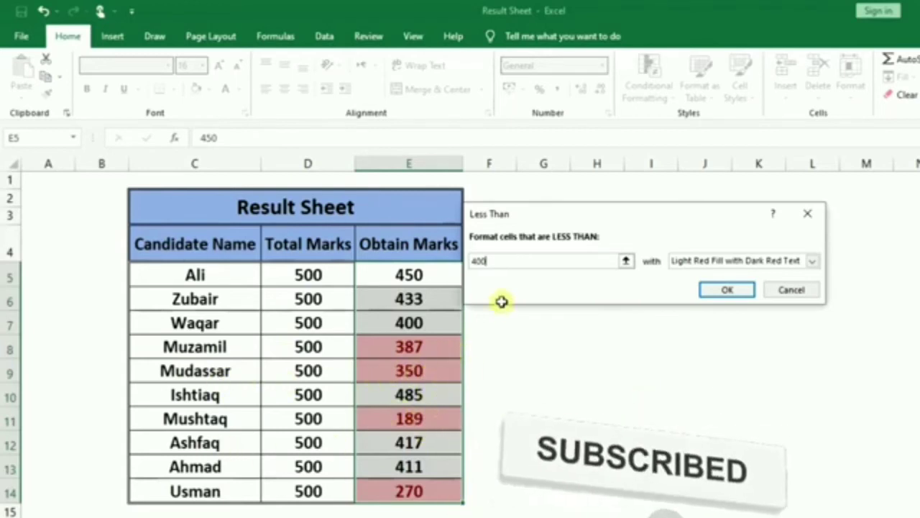
pyautogui.click(728, 291)
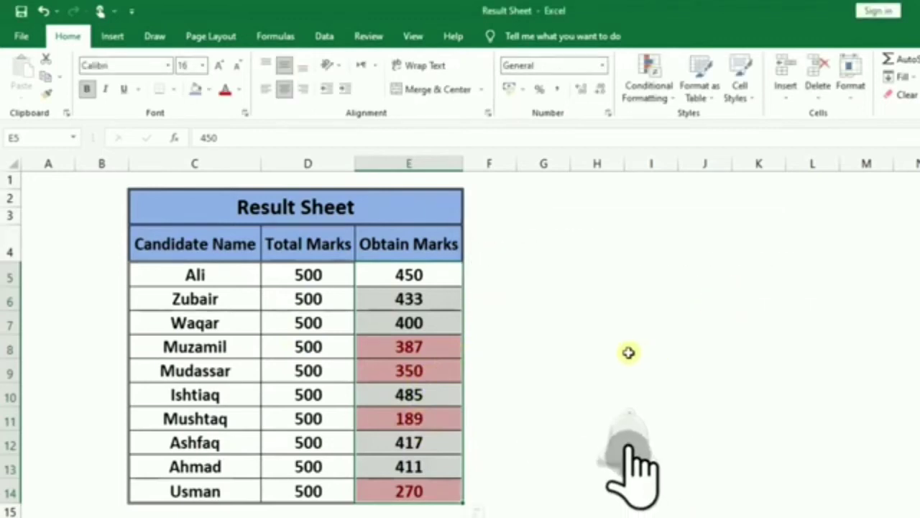
# Highlight the Obtain Marks values in E5:E14 between 300 and 400 using Light Red Fill with Dark Red Text, and undo it.
pyautogui.click(670, 97)
pyautogui.moveTo(711, 125)
pyautogui.click(783, 196)
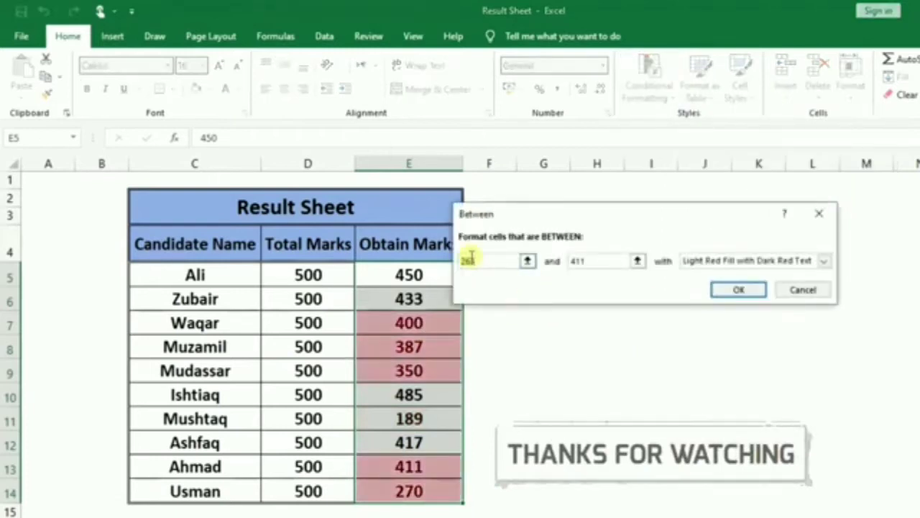
pyautogui.write('300')
pyautogui.doubleClick(618, 262)
pyautogui.write('400')
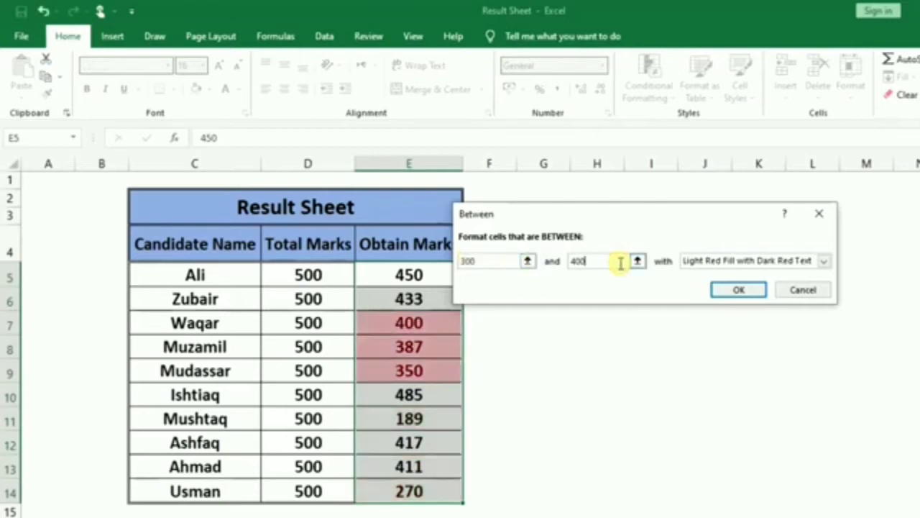
pyautogui.click(726, 290)
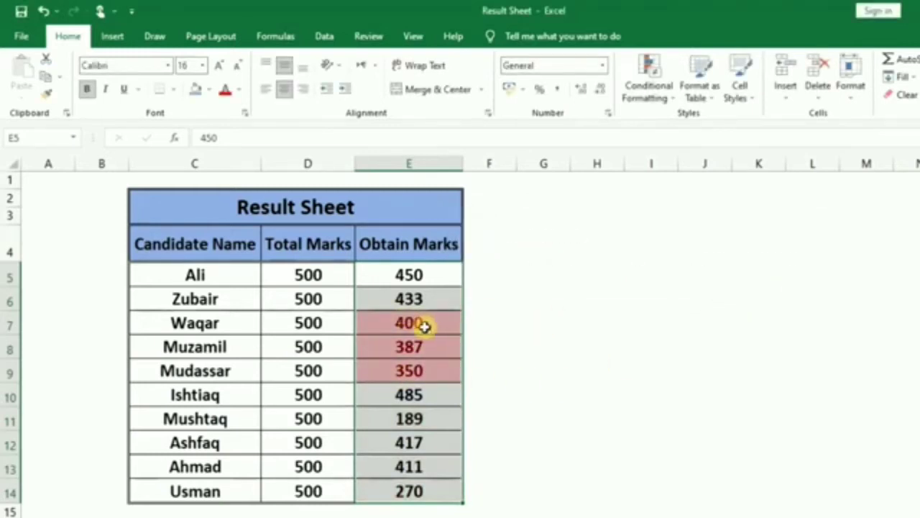
pyautogui.moveTo(424, 323); pyautogui.dragTo(431, 371)
pyautogui.hotkey('ctrl', 'z')
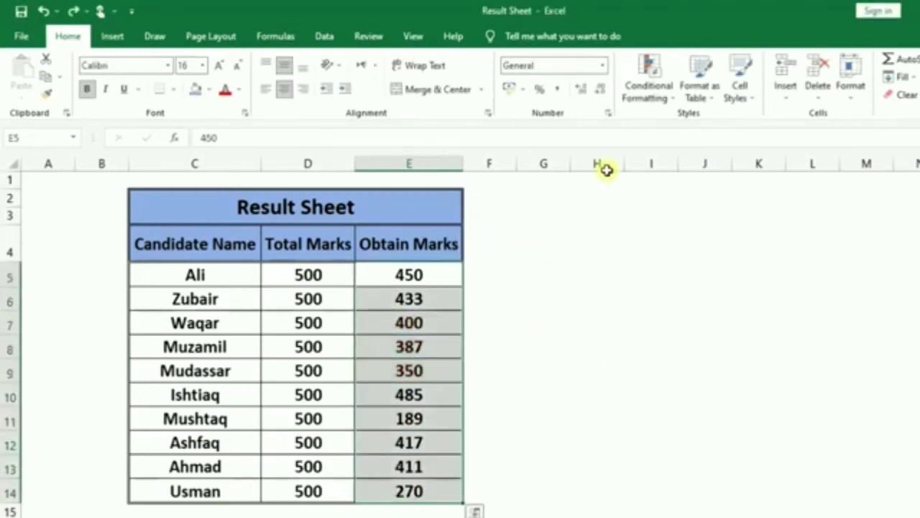
pyautogui.hotkey('ctrl', 'q')
# Highlight the Obtain Marks values in E5:E14 equal to 350 using Light Red Fill with Dark Red Text, and undo it.
pyautogui.click(670, 100)
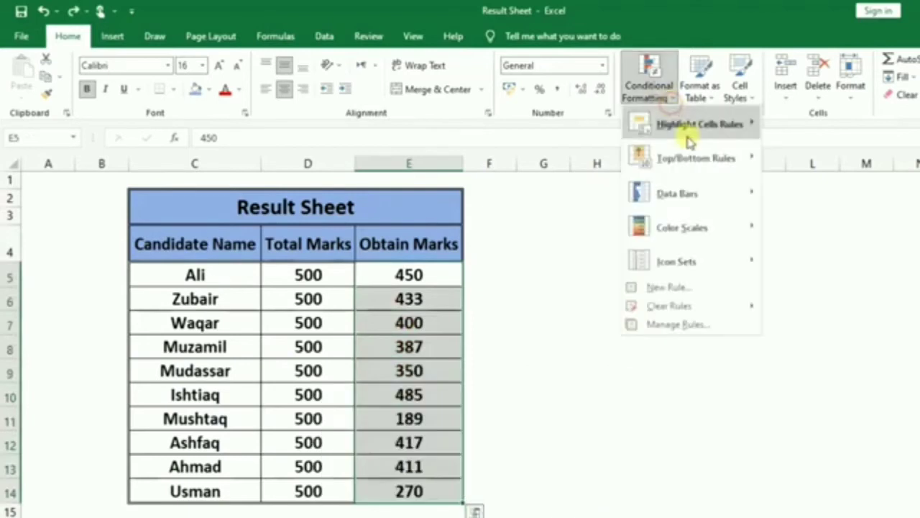
pyautogui.moveTo(712, 130)
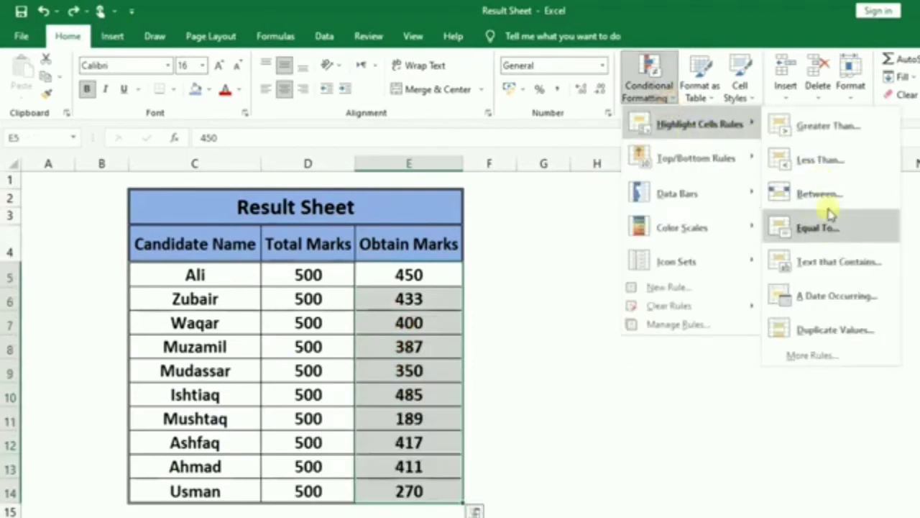
pyautogui.click(820, 229)
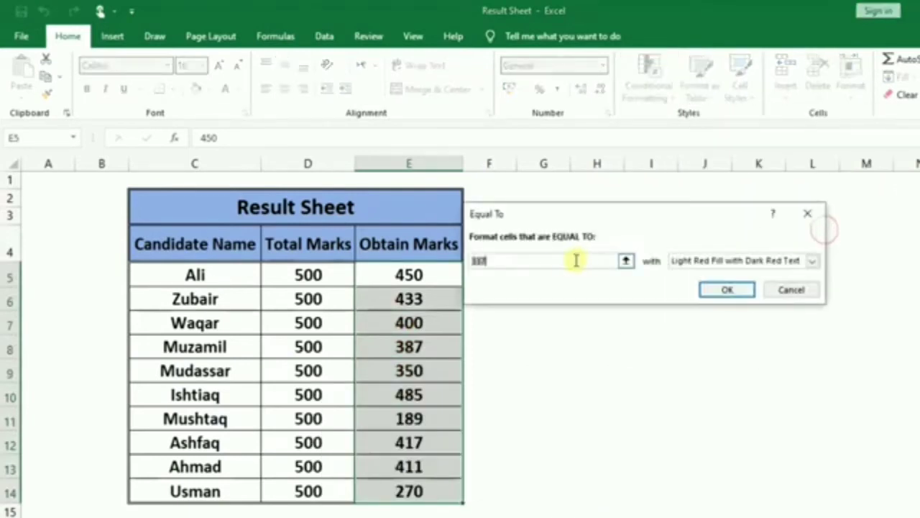
pyautogui.press('BackSpace')
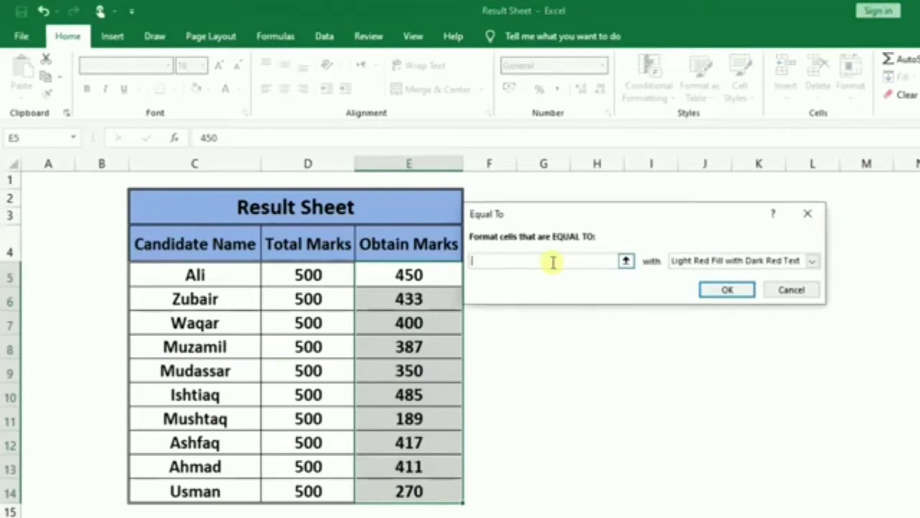
pyautogui.write('350')
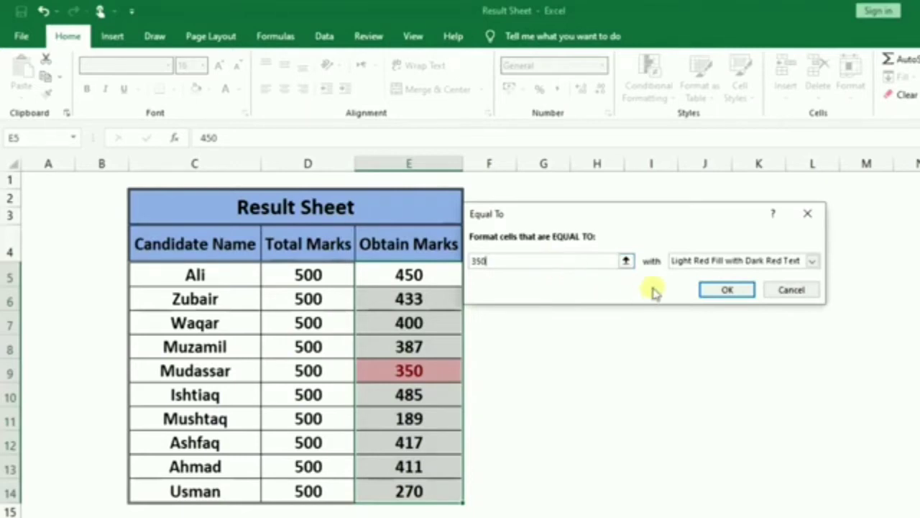
pyautogui.click(727, 289)
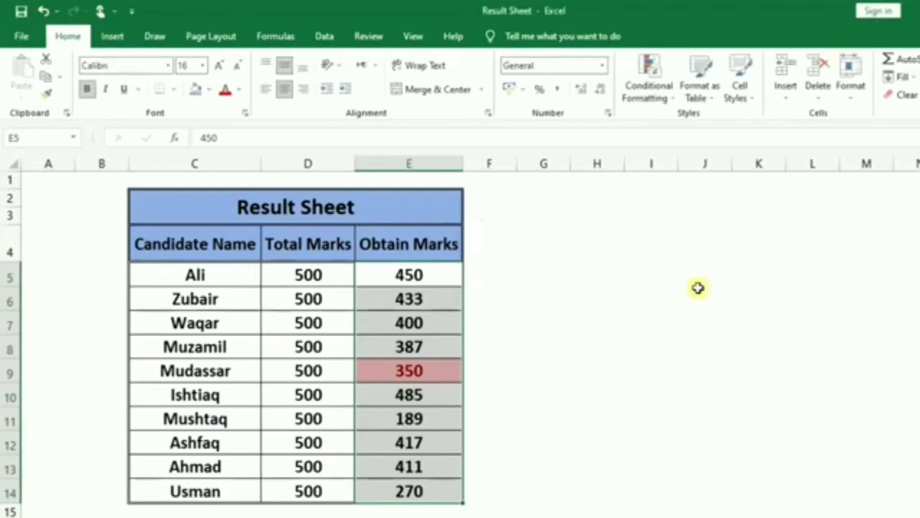
pyautogui.hotkey('ctrl', 'z')
# Format the Obtain Marks cells in E5:E14 containing the text 189 with Red Text, and undo it.
pyautogui.click(669, 97)
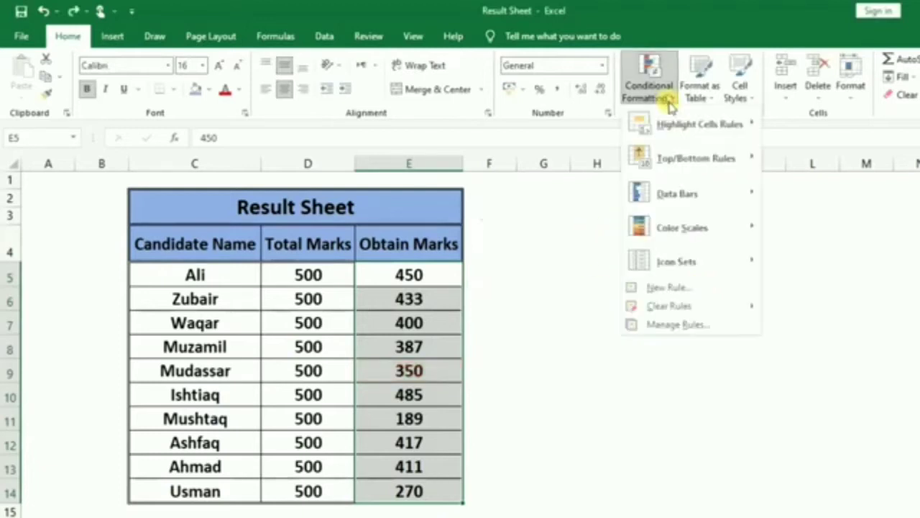
pyautogui.moveTo(661, 126)
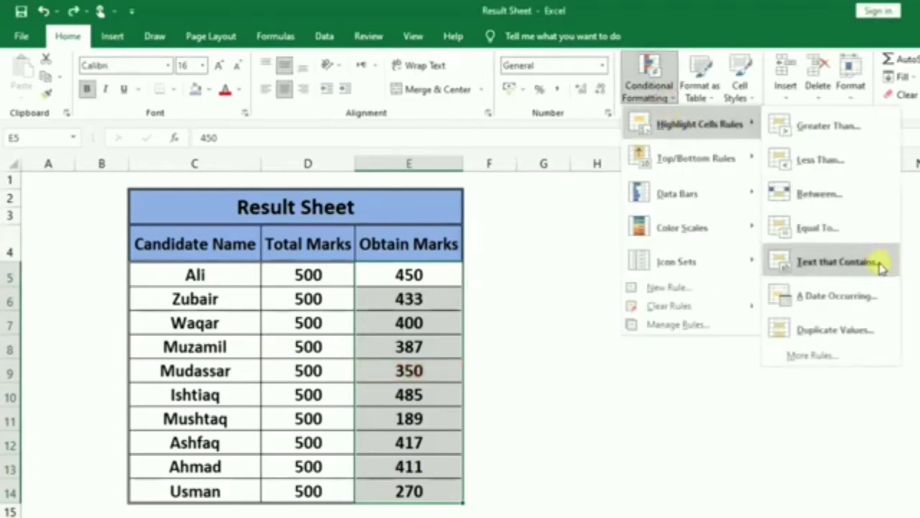
pyautogui.click(841, 263)
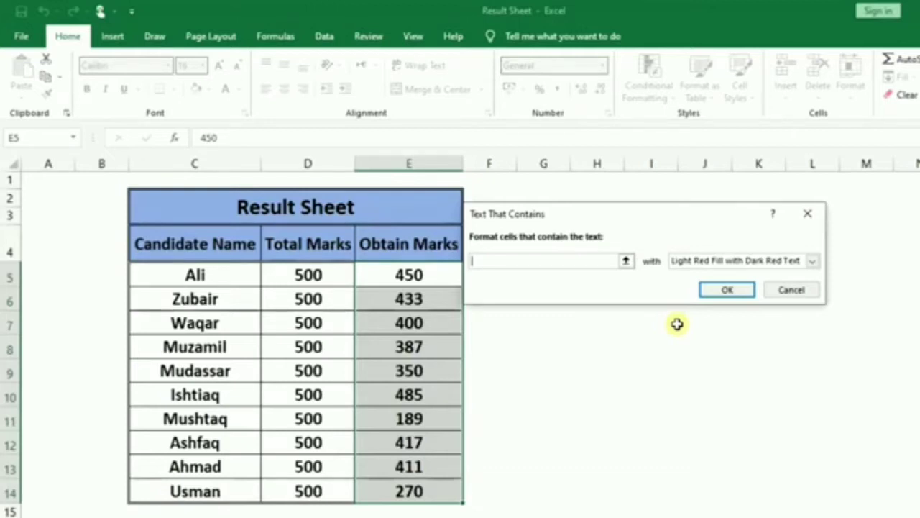
pyautogui.write('189')
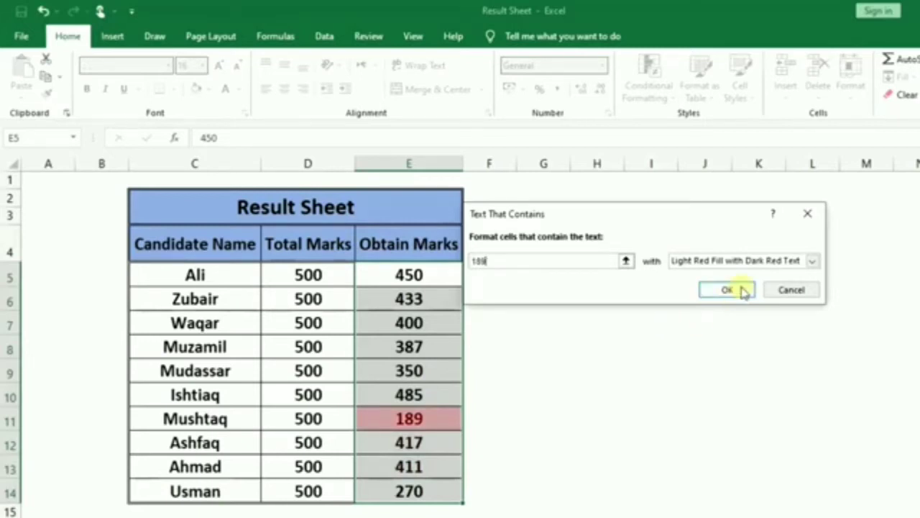
pyautogui.click(813, 263)
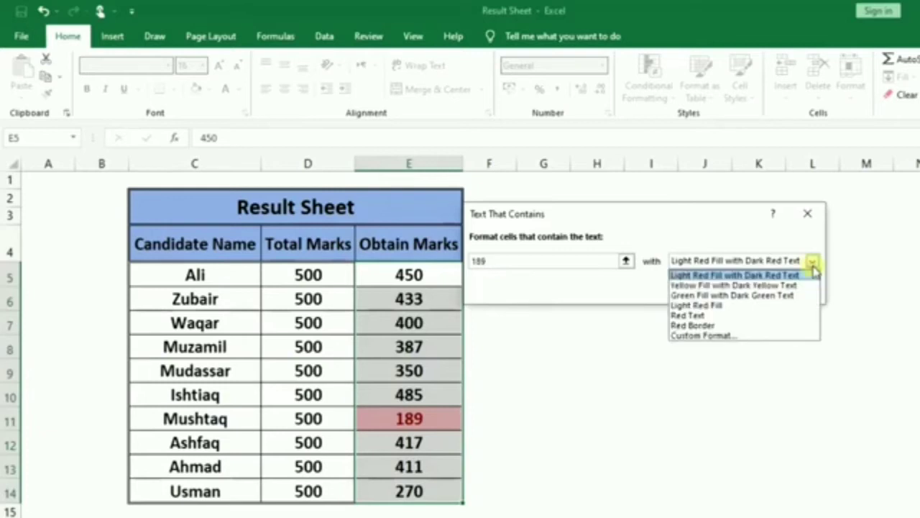
pyautogui.click(721, 317)
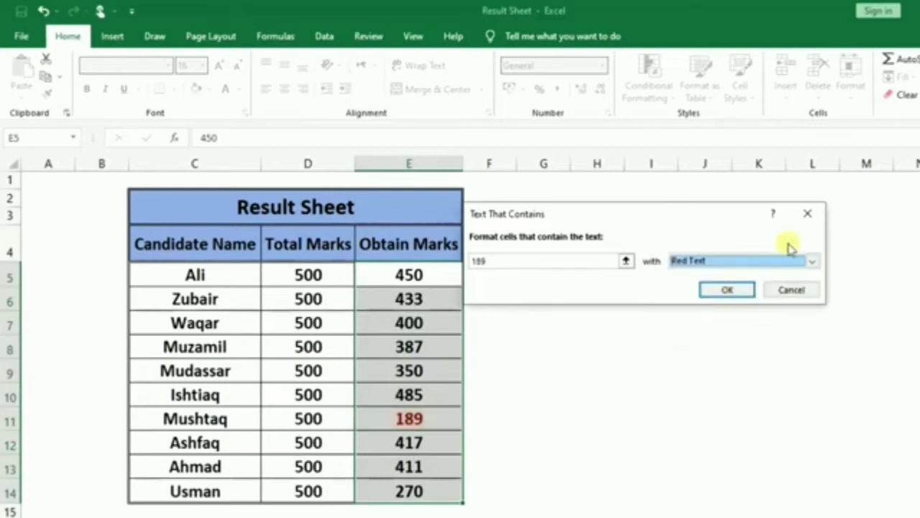
pyautogui.click(730, 289)
pyautogui.click(543, 427)
pyautogui.click(416, 416)
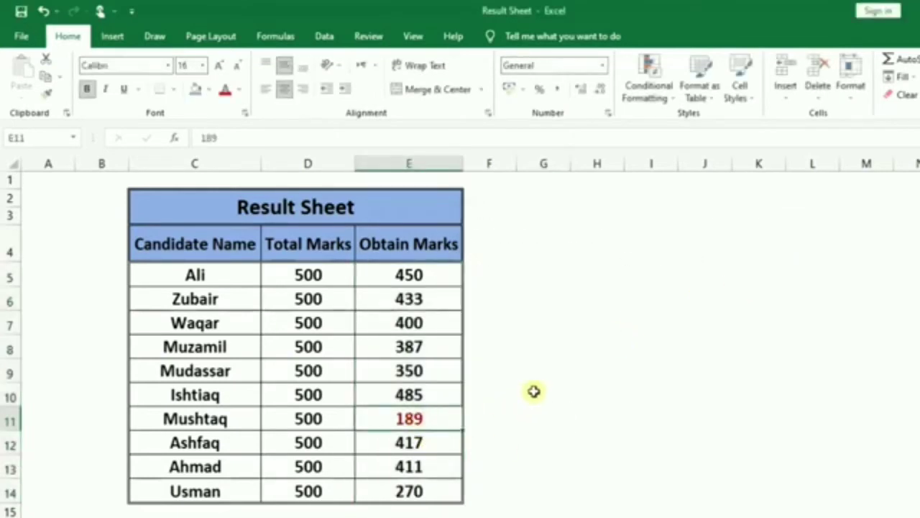
pyautogui.hotkey('ctrl', 'z')
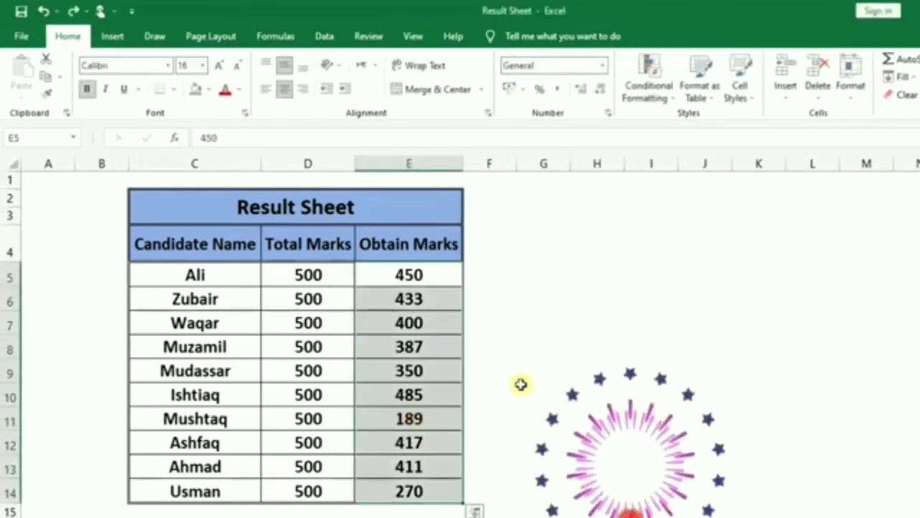
# Review the date periods offered by the A Date Occurring rule for E5:E14, and cancel the rule.
pyautogui.click(665, 102)
pyautogui.moveTo(751, 124)
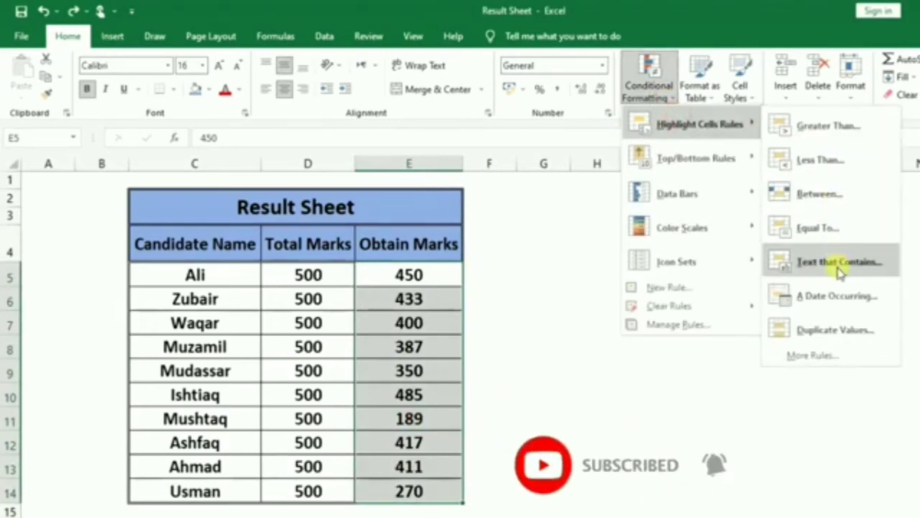
pyautogui.click(842, 298)
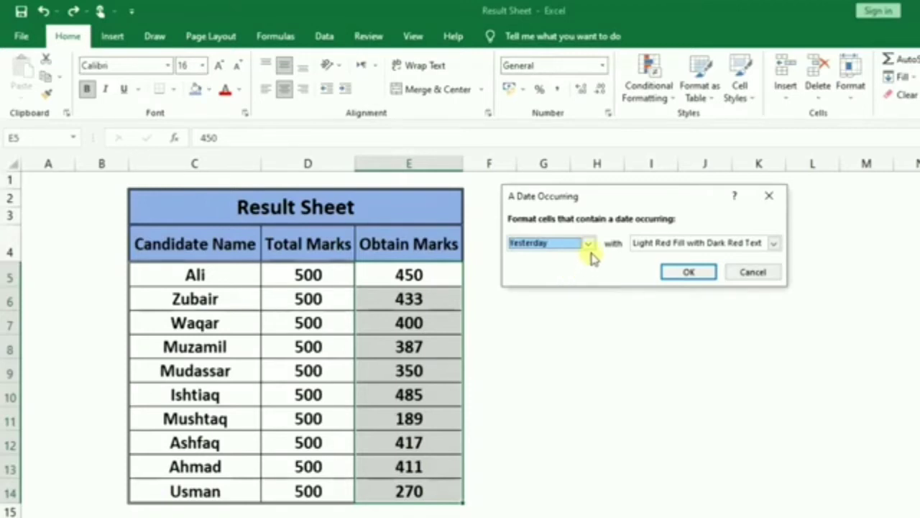
pyautogui.click(588, 244)
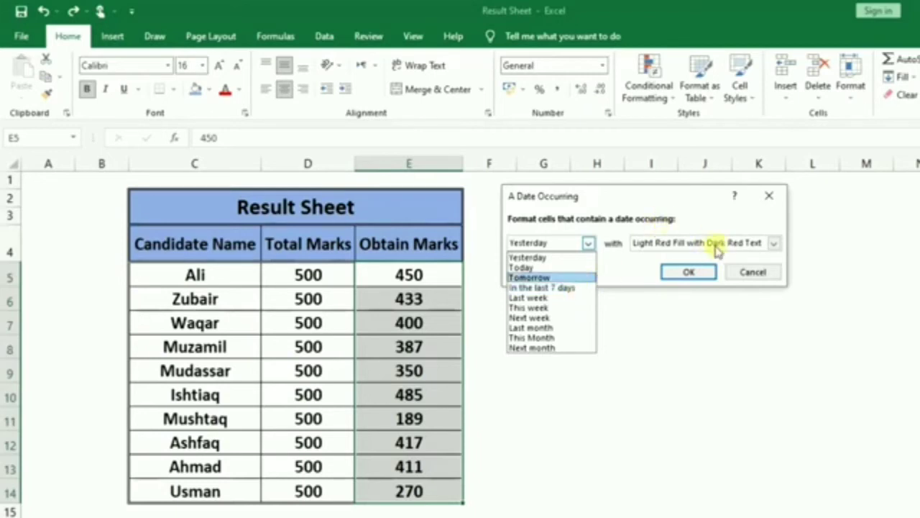
pyautogui.click(748, 273)
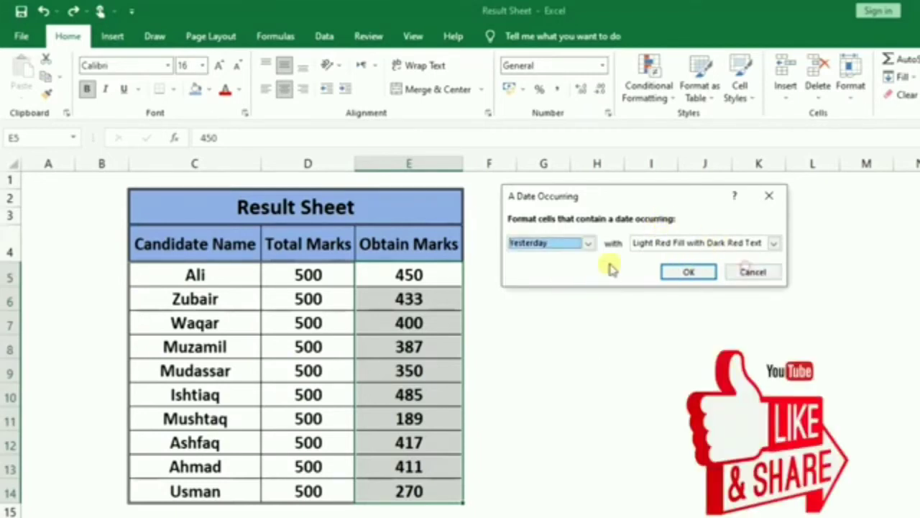
pyautogui.click(737, 272)
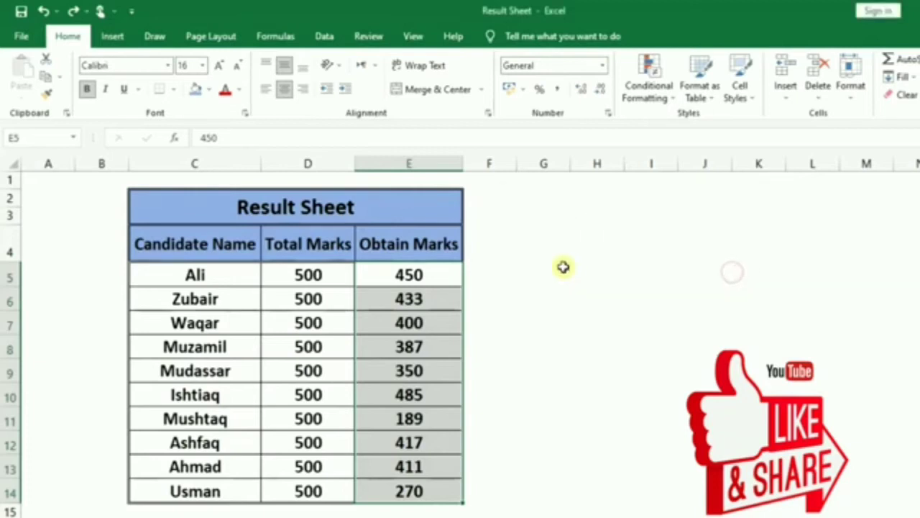
# Highlight the unique values in the Obtain Marks cells E5:E14 using Light Red Fill with Dark Red Text.
pyautogui.click(668, 96)
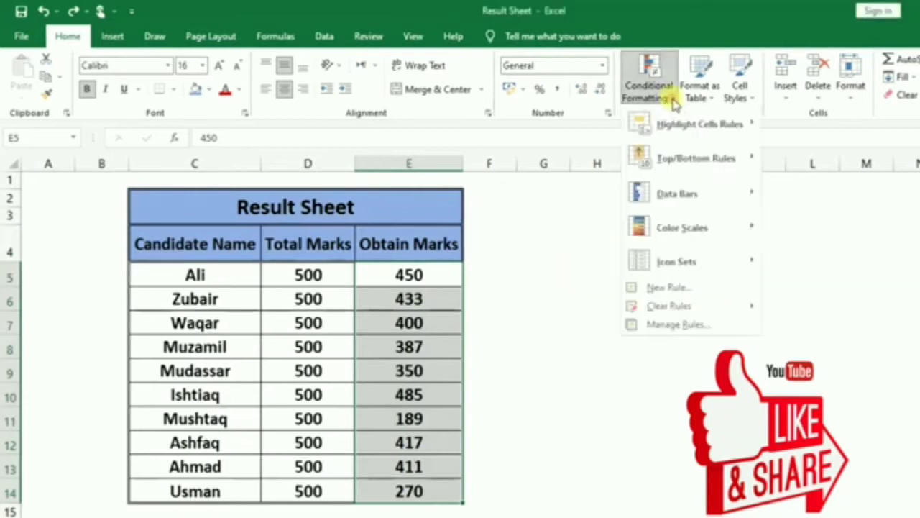
pyautogui.moveTo(710, 124)
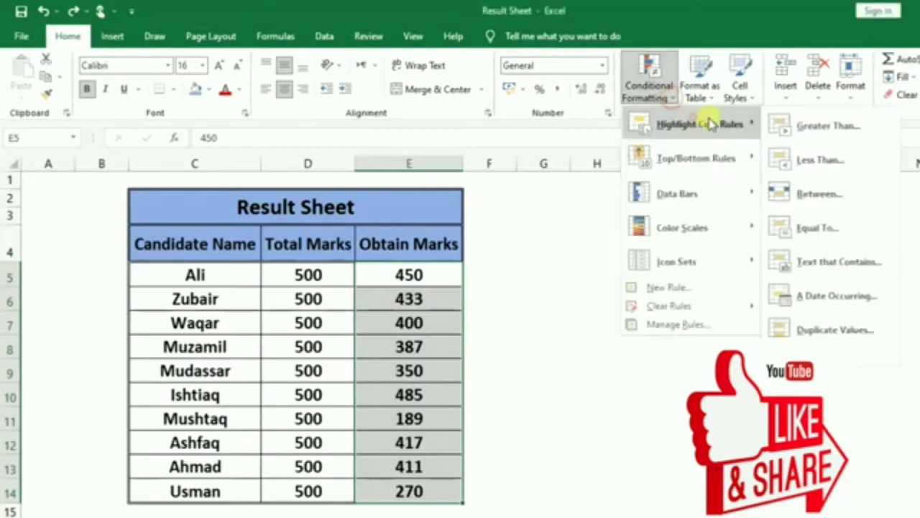
pyautogui.click(818, 332)
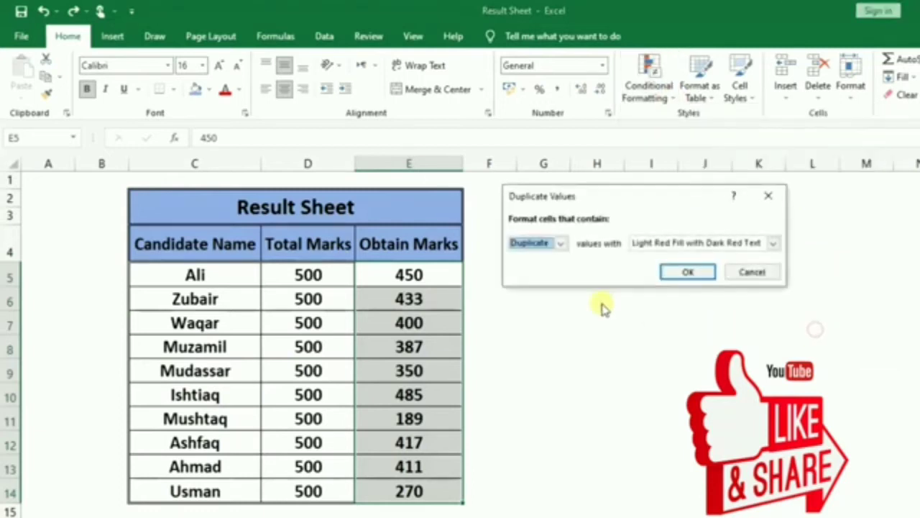
pyautogui.click(560, 244)
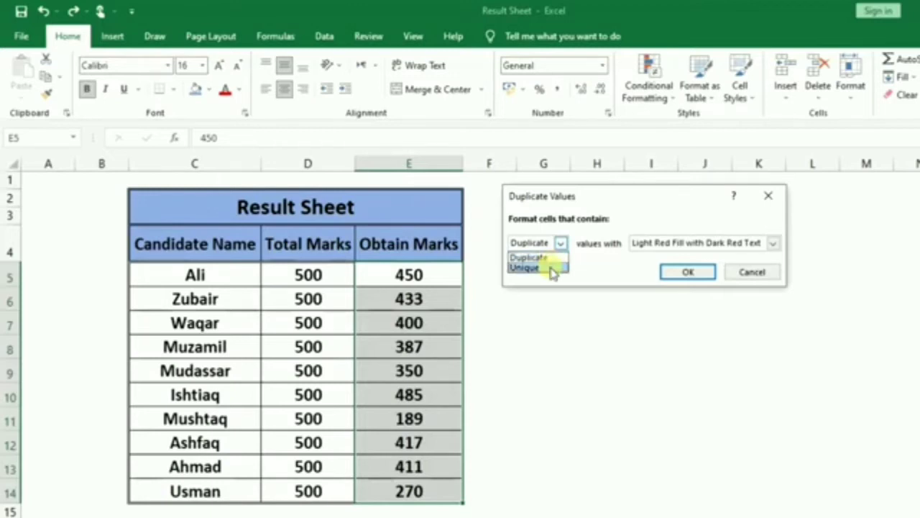
pyautogui.click(550, 267)
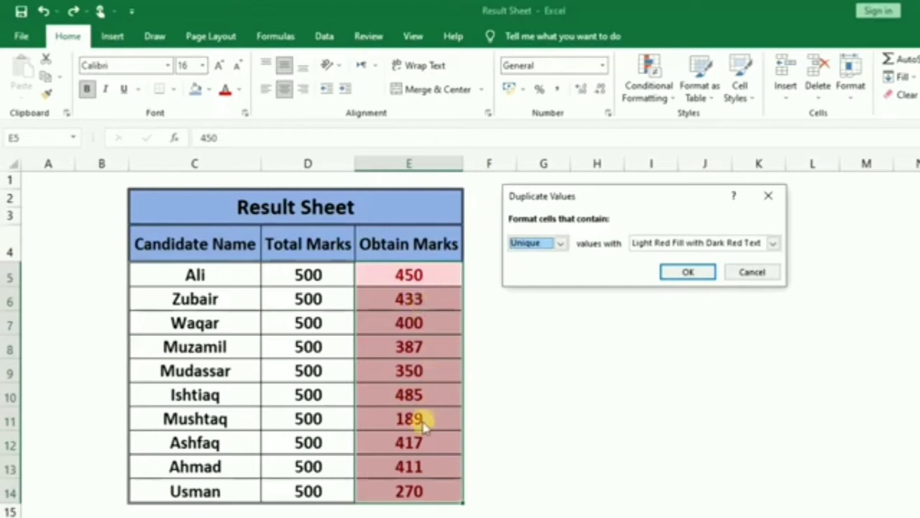
pyautogui.click(686, 273)
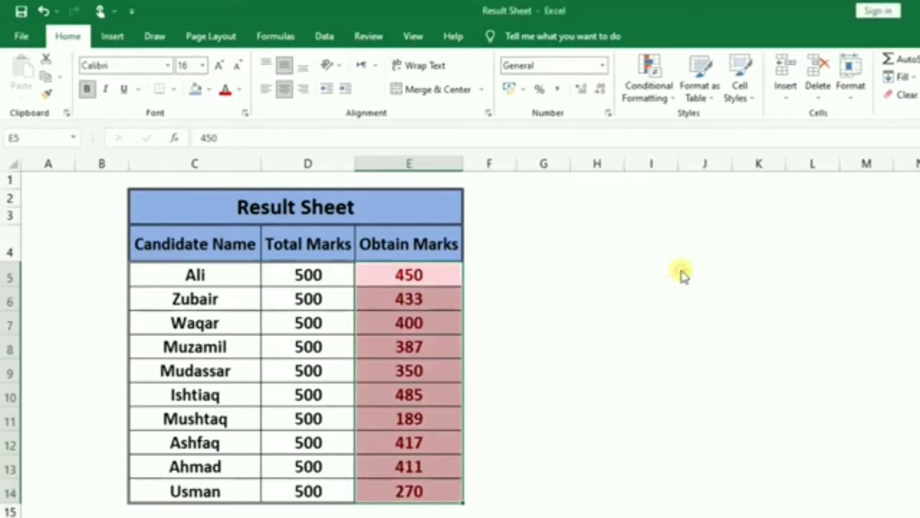
# Set the Obtain Marks value in E11 to 400 and compare it with the matching value in E7.
pyautogui.click(419, 421)
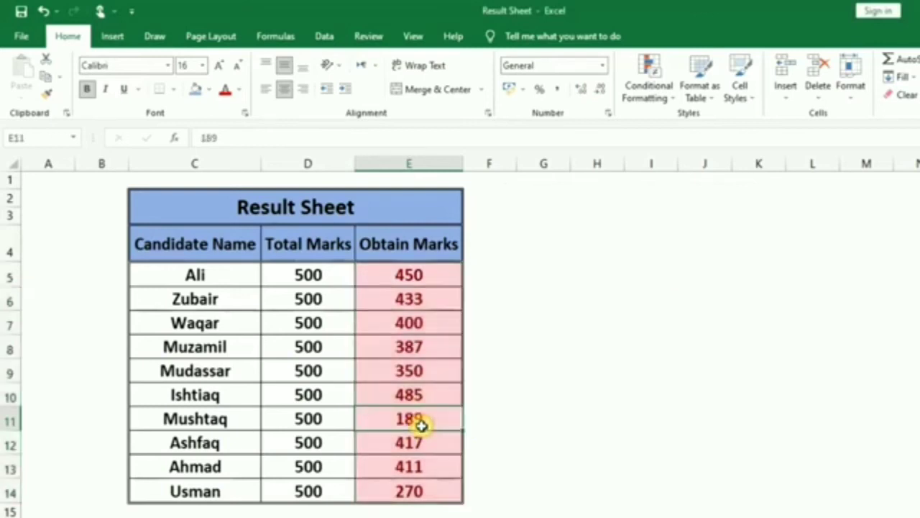
pyautogui.write('400')
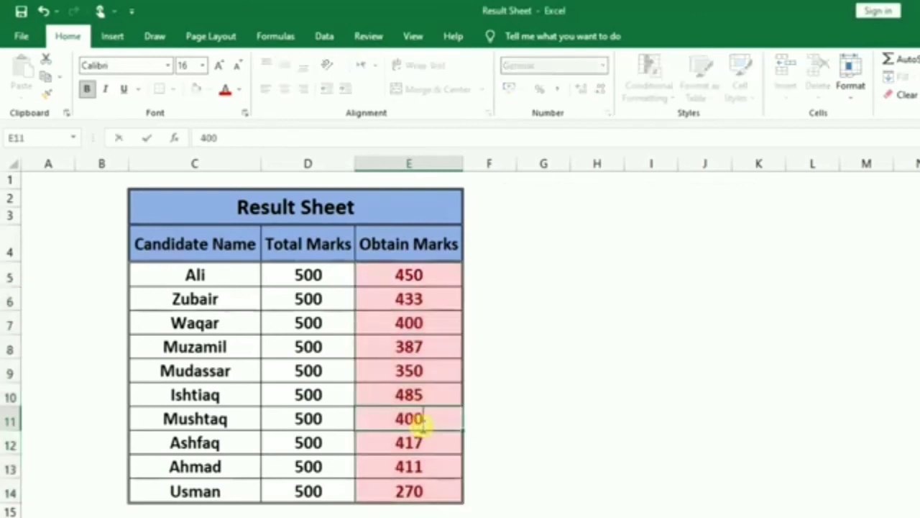
pyautogui.click(603, 416)
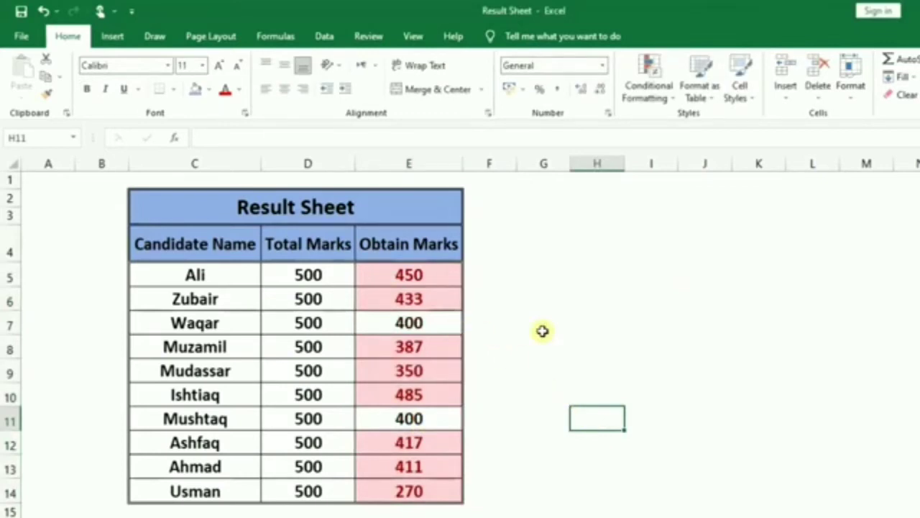
pyautogui.click(417, 328)
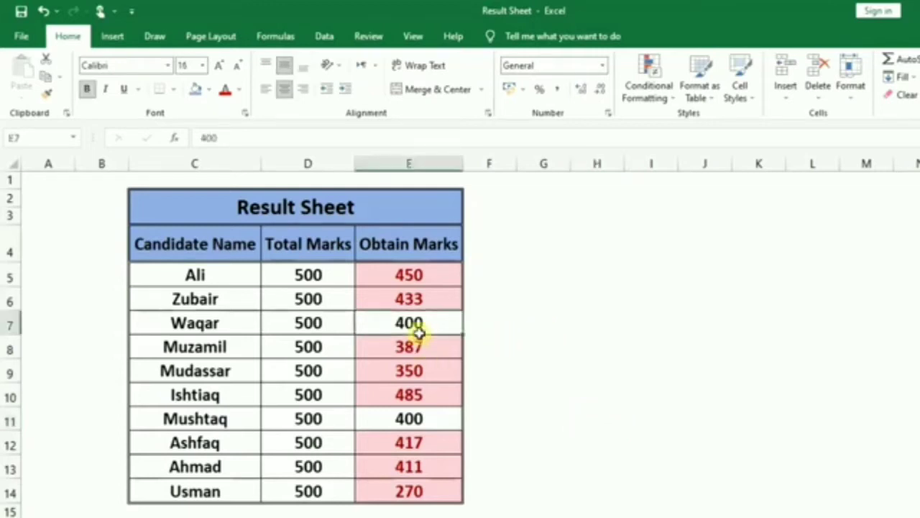
pyautogui.click(419, 418)
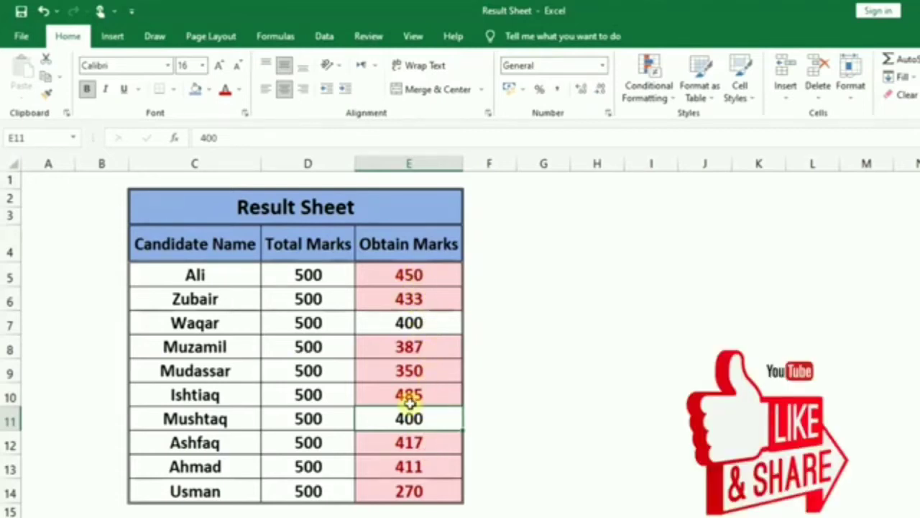
pyautogui.click(407, 322)
pyautogui.click(409, 394)
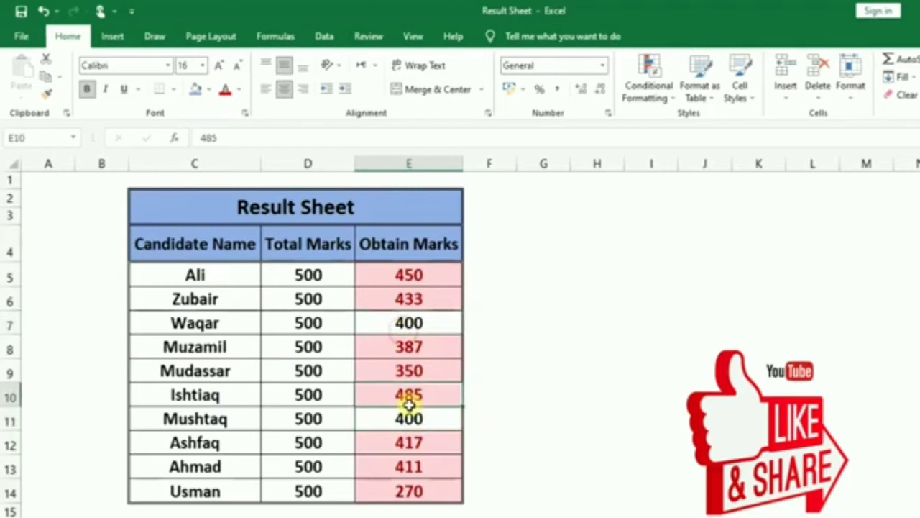
pyautogui.click(408, 323)
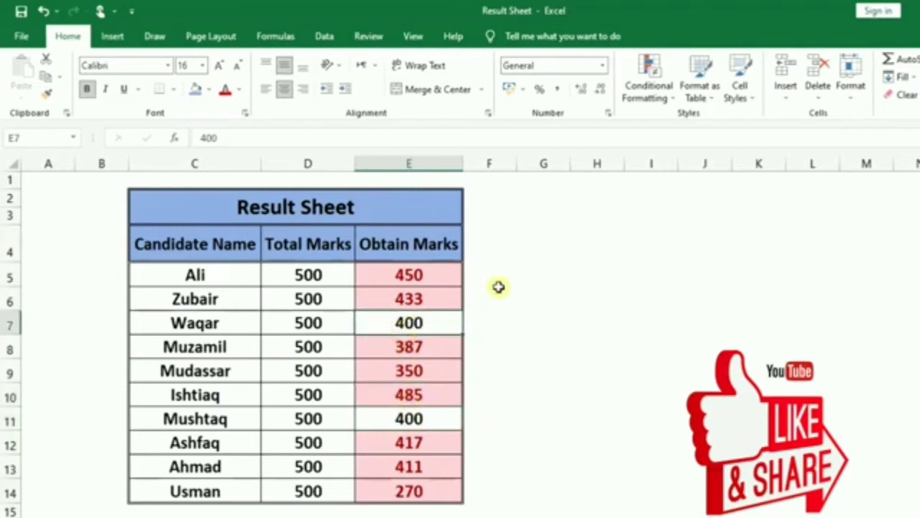
# Try to highlight duplicates in E5:E14 over the unique-value formatting, and undo back to the unformatted Obtain Marks cells.
pyautogui.moveTo(437, 270); pyautogui.dragTo(441, 486)
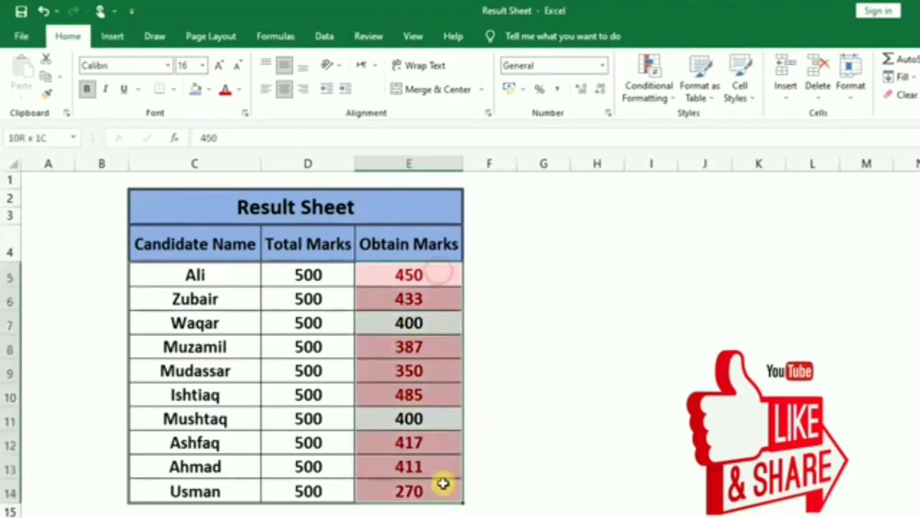
pyautogui.click(669, 99)
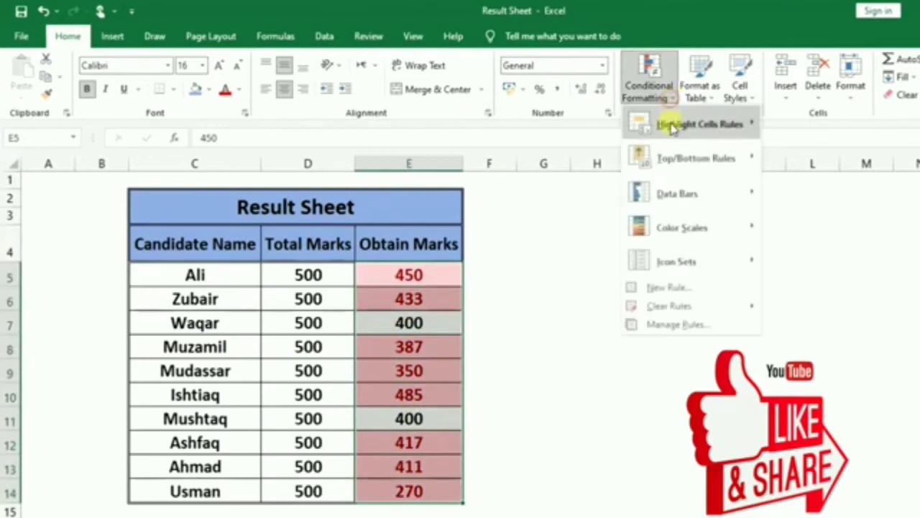
pyautogui.moveTo(673, 123)
pyautogui.click(815, 327)
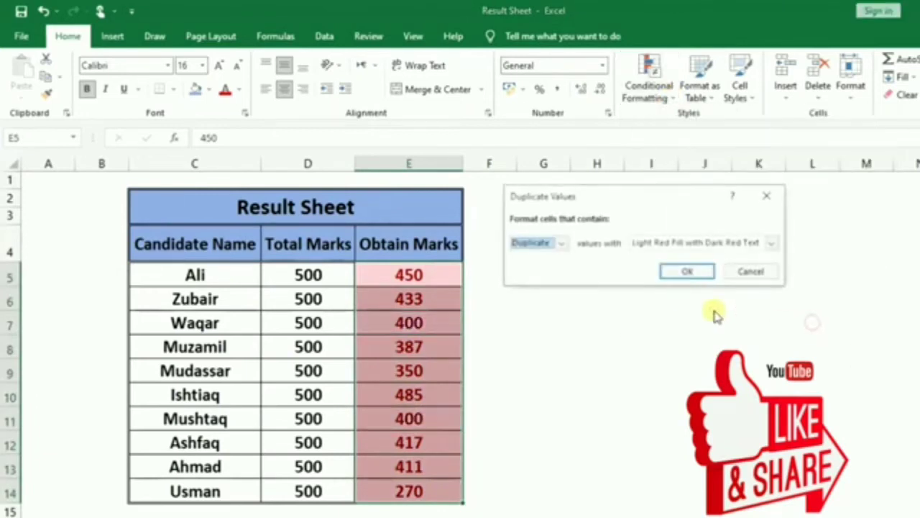
pyautogui.click(685, 272)
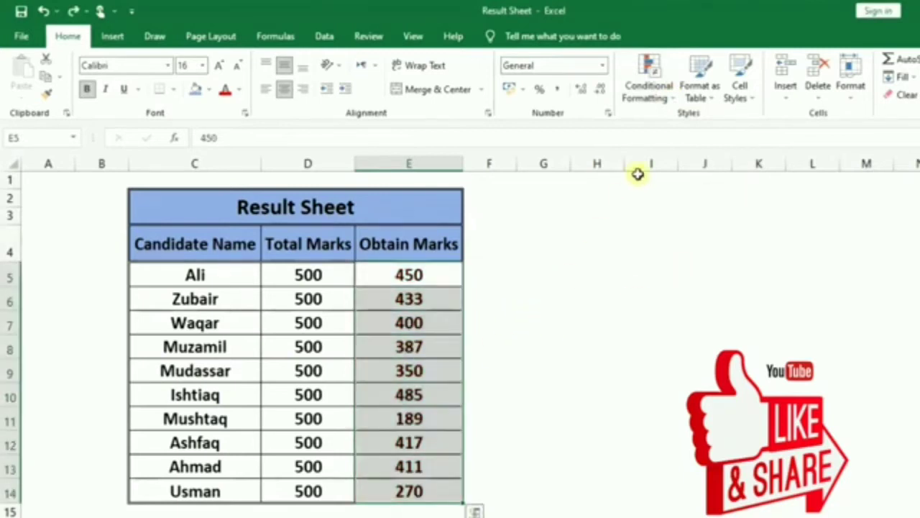
# Highlight the duplicate values in the Obtain Marks cells E5:E14 using Light Red Fill with Dark Red Text.
pyautogui.click(668, 96)
pyautogui.moveTo(676, 126)
pyautogui.click(823, 329)
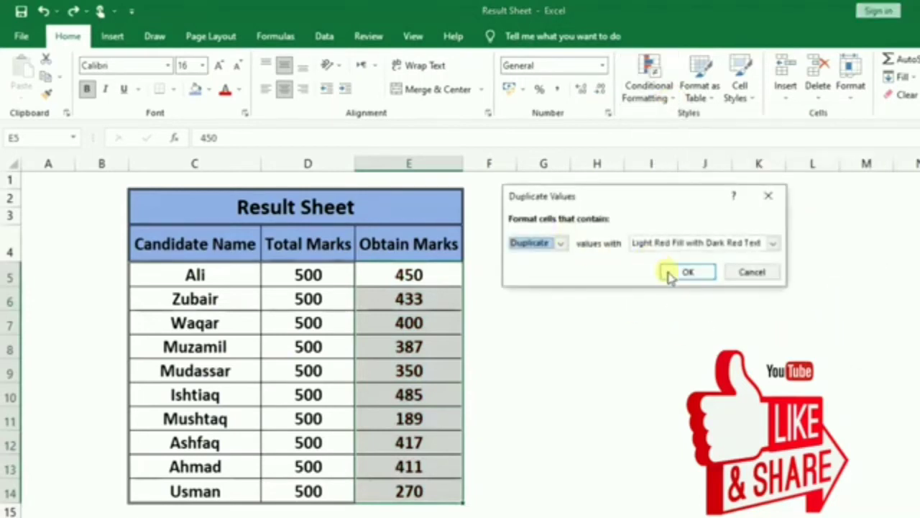
pyautogui.click(687, 272)
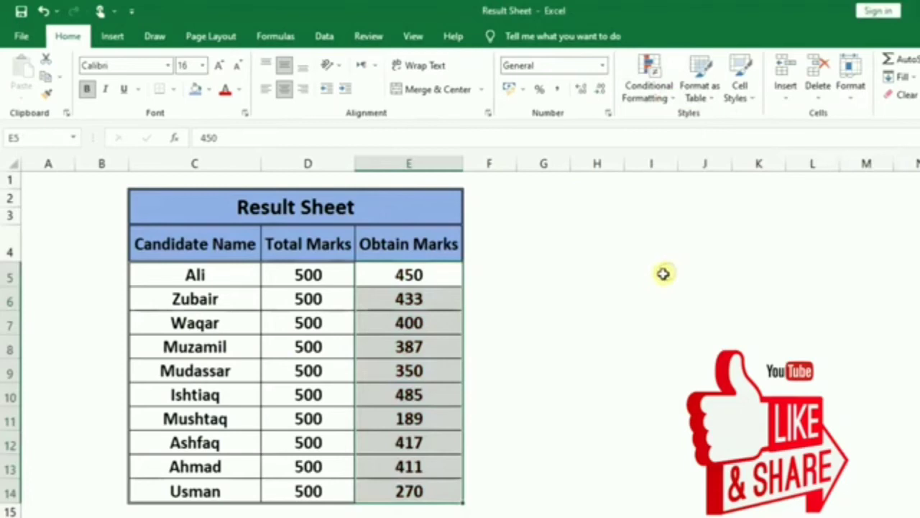
# Set the Obtain Marks value in E12 to 400 to duplicate the value in E7, and check the table's highlighting.
pyautogui.click(414, 444)
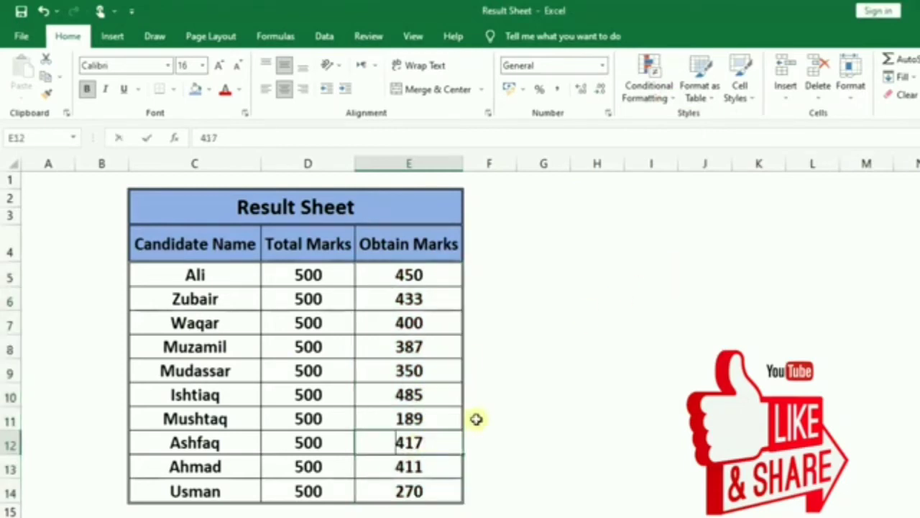
pyautogui.write('400')
pyautogui.click(592, 363)
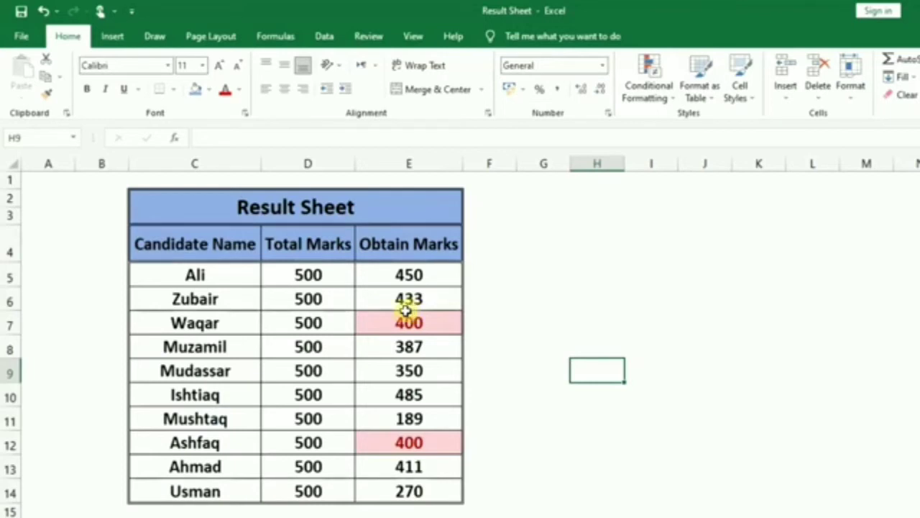
pyautogui.moveTo(382, 207); pyautogui.dragTo(381, 477)
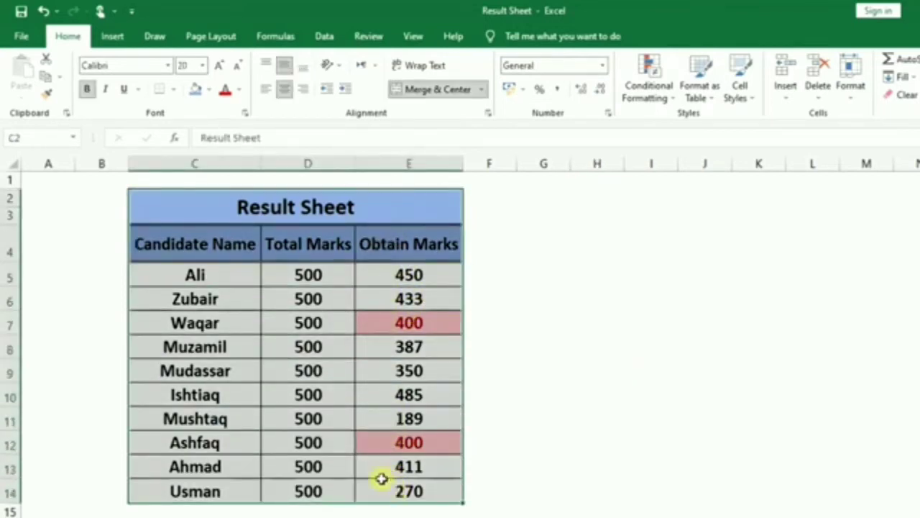
pyautogui.click(222, 213)
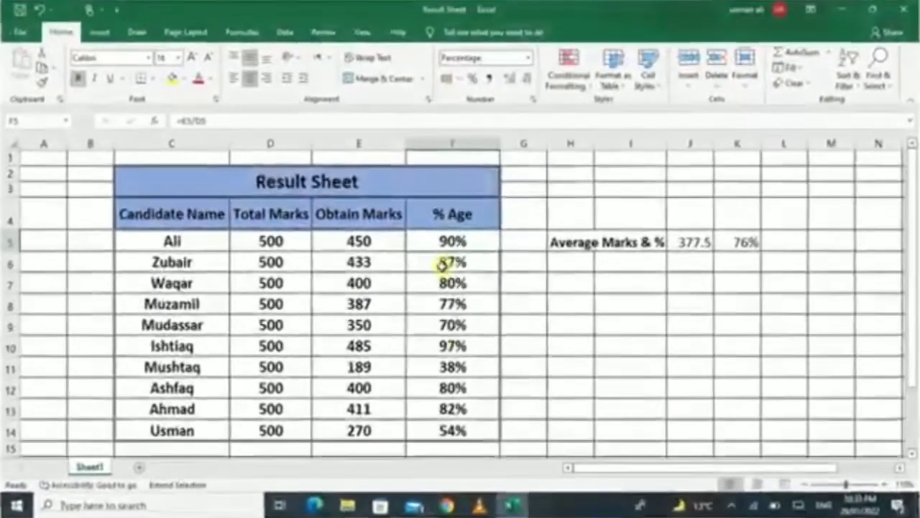
# Review the Top/Bottom Rules offered for the first % Age cells F5:F6.
pyautogui.click(442, 263)
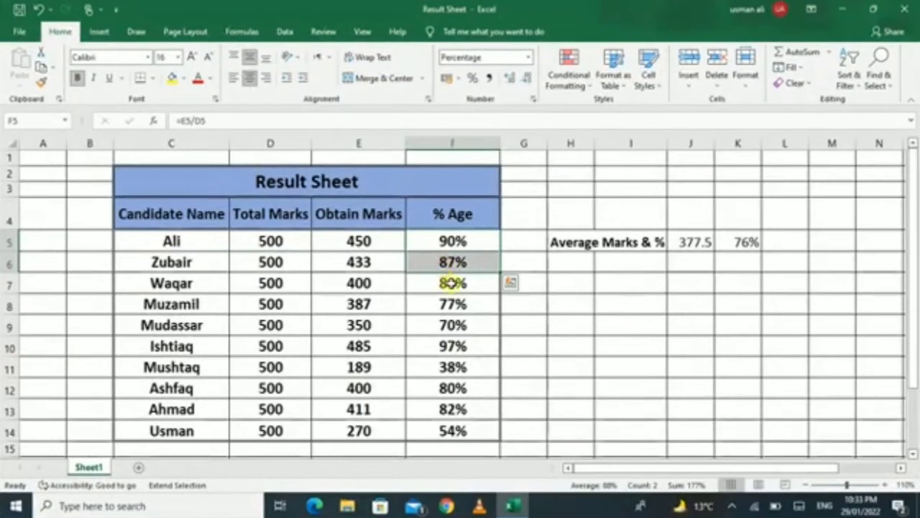
pyautogui.click(520, 226)
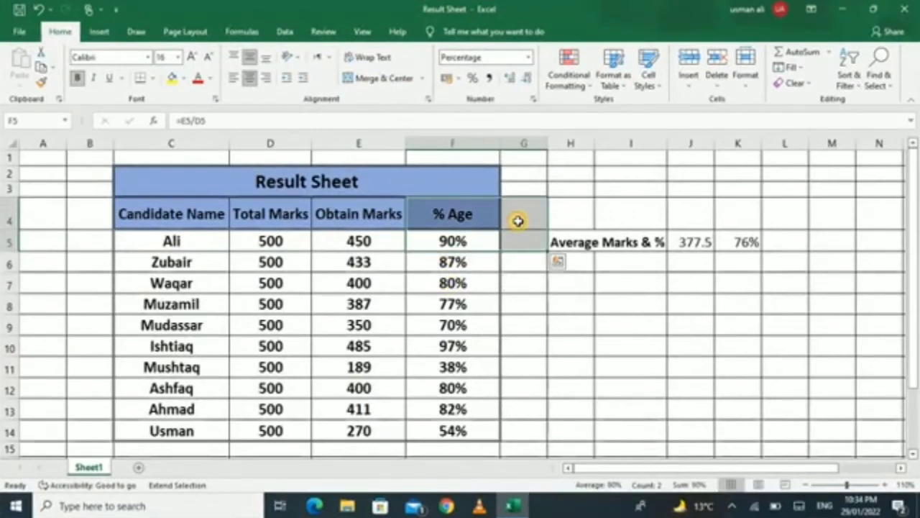
pyautogui.moveTo(469, 275); pyautogui.dragTo(474, 262)
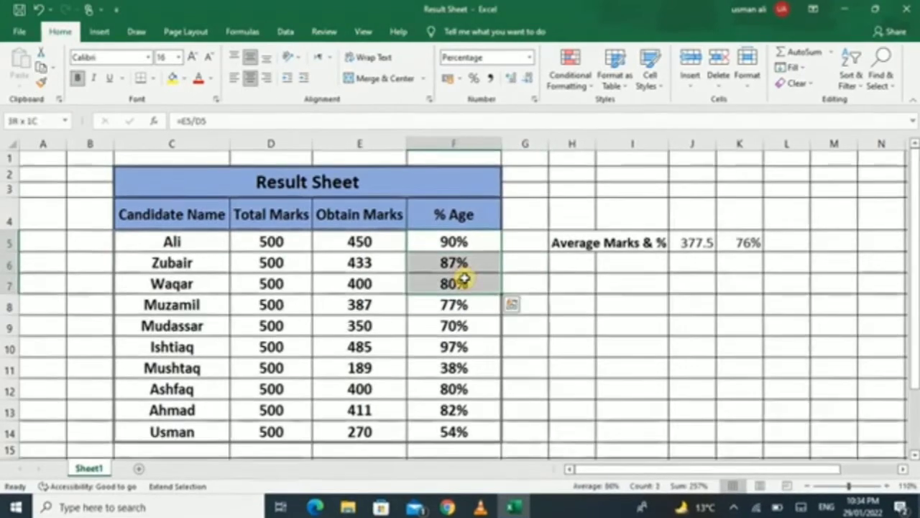
pyautogui.click(478, 264)
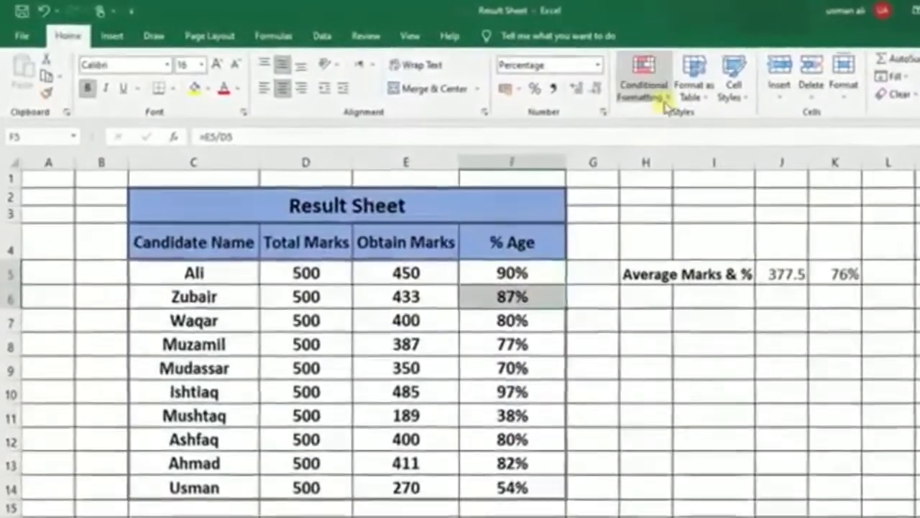
pyautogui.click(665, 107)
pyautogui.moveTo(665, 157)
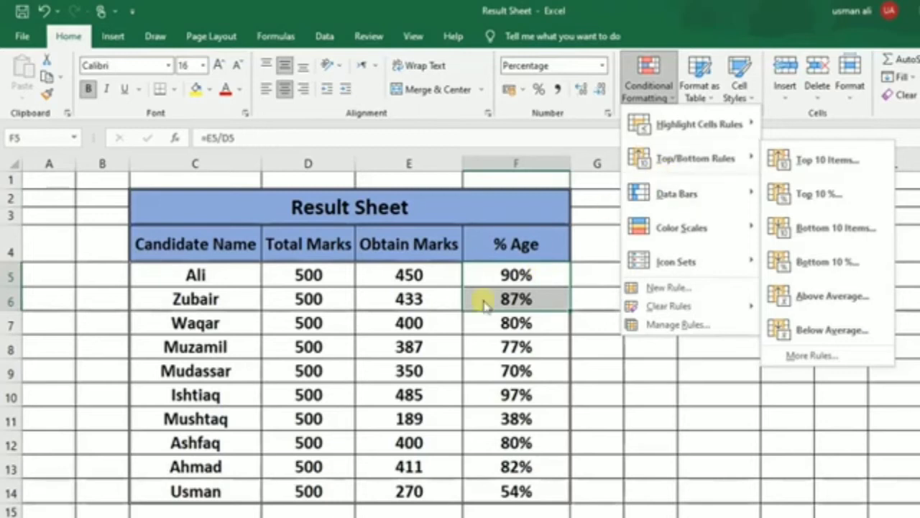
pyautogui.click(363, 216)
pyautogui.moveTo(220, 271); pyautogui.dragTo(233, 493)
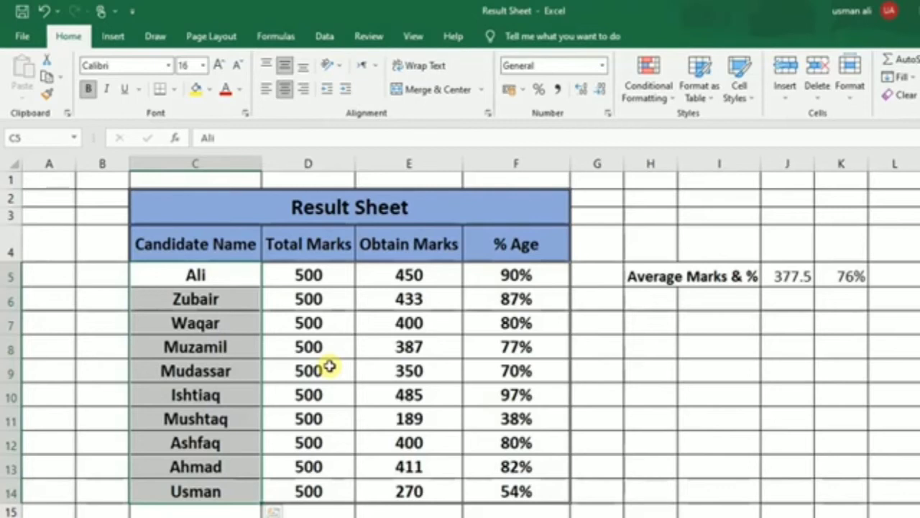
pyautogui.click(662, 92)
pyautogui.moveTo(676, 171)
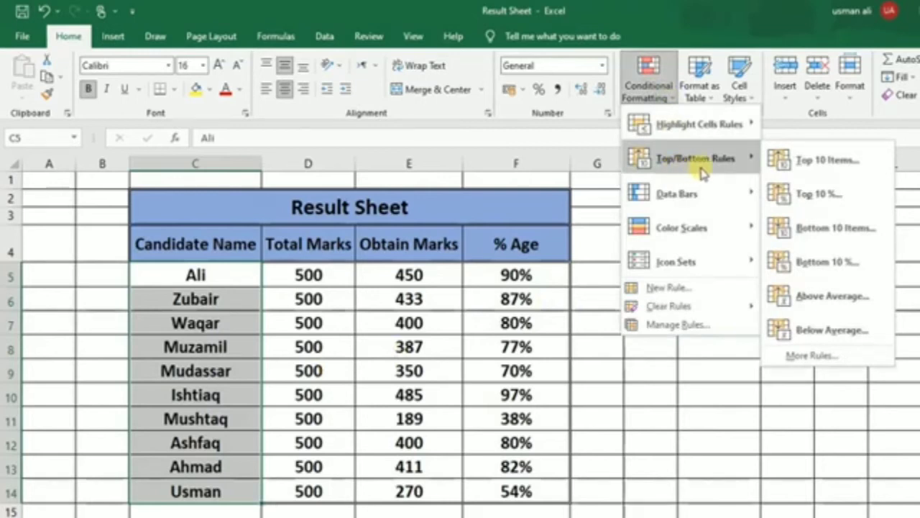
pyautogui.click(826, 162)
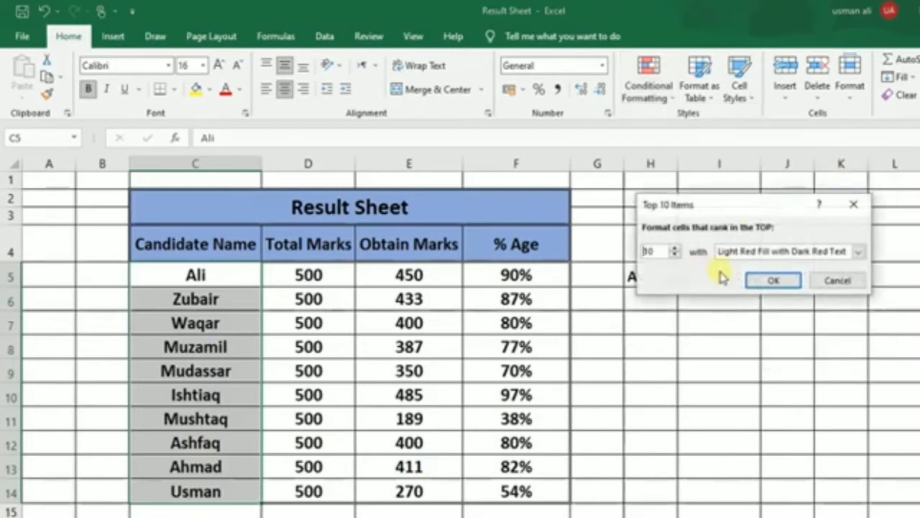
pyautogui.click(840, 281)
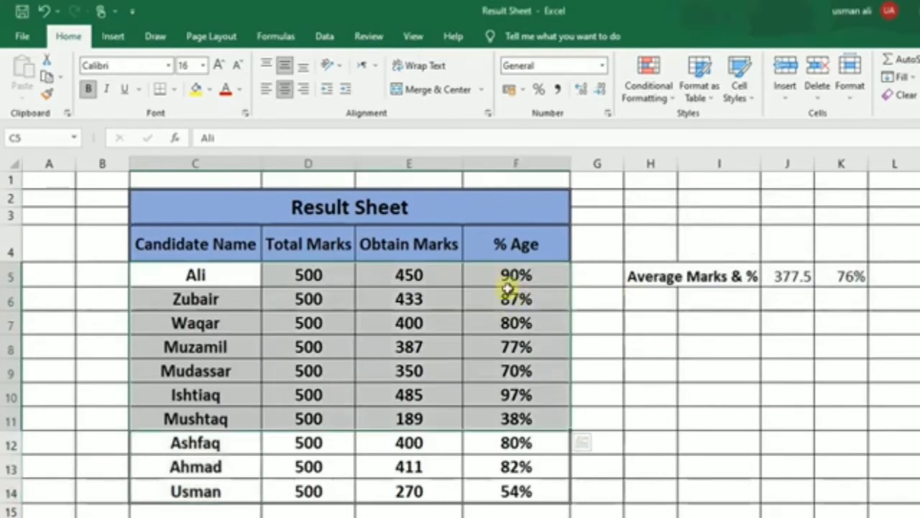
# Highlight the top 3 items in the % Age cells F5:F14 using Light Red Fill with Dark Red Text, and undo it.
pyautogui.click(507, 275)
pyautogui.moveTo(508, 276); pyautogui.dragTo(526, 490)
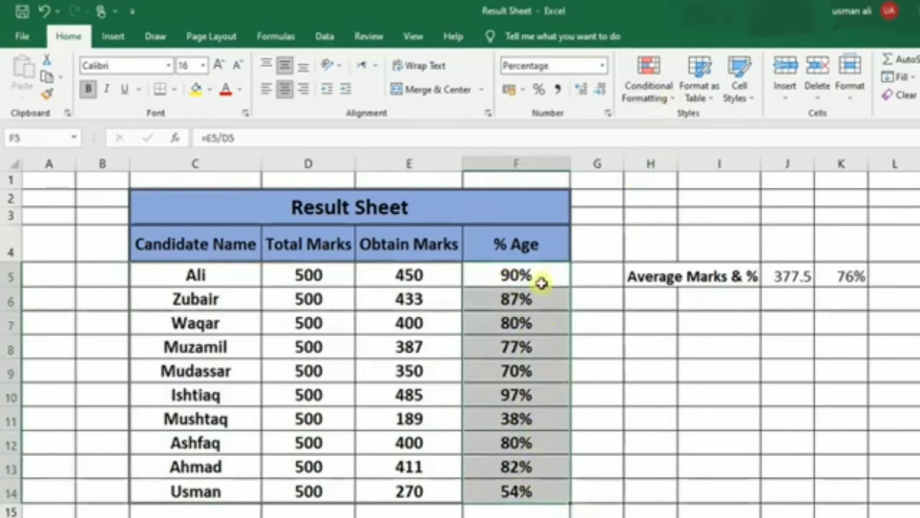
pyautogui.click(667, 104)
pyautogui.moveTo(672, 174)
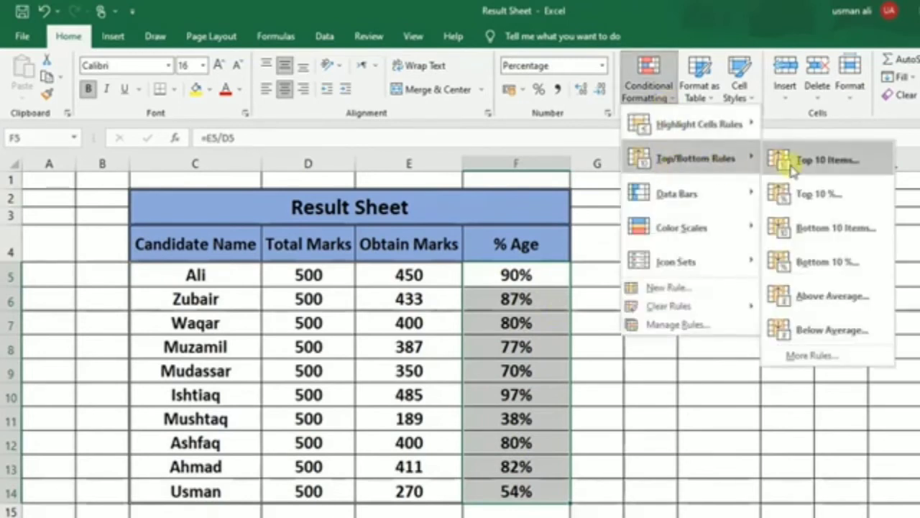
pyautogui.click(817, 163)
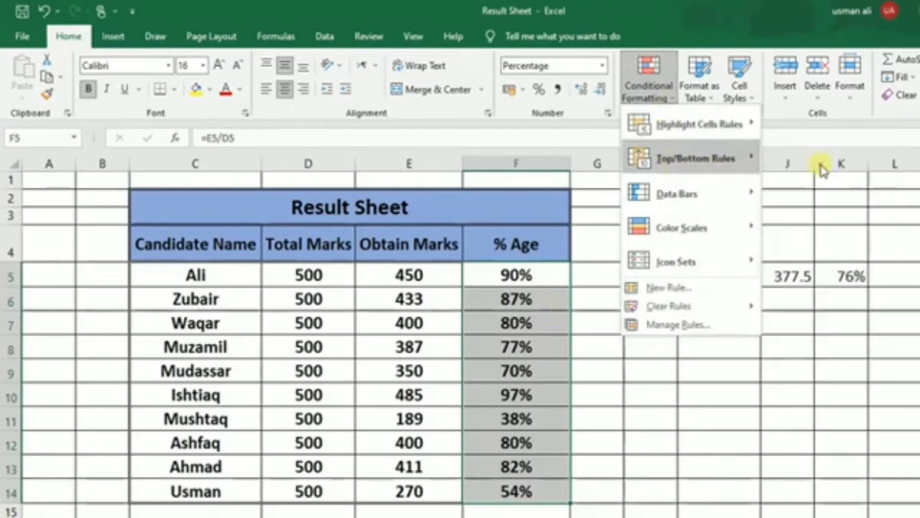
pyautogui.click(650, 252)
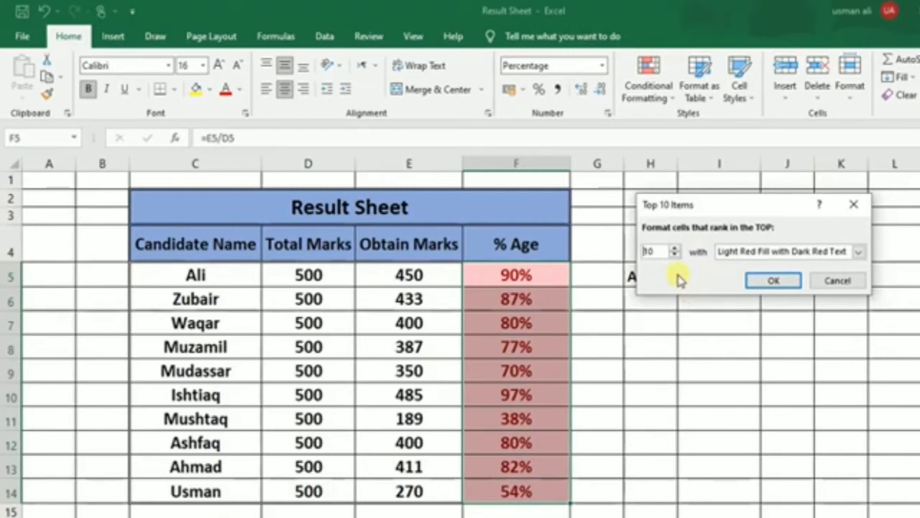
pyautogui.doubleClick(652, 251)
pyautogui.write('80')
pyautogui.press('BackSpace')
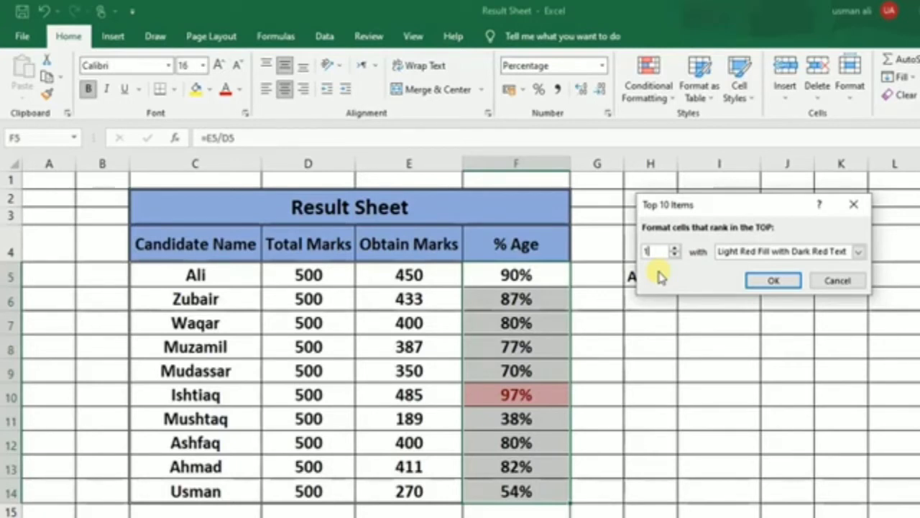
pyautogui.write('3')
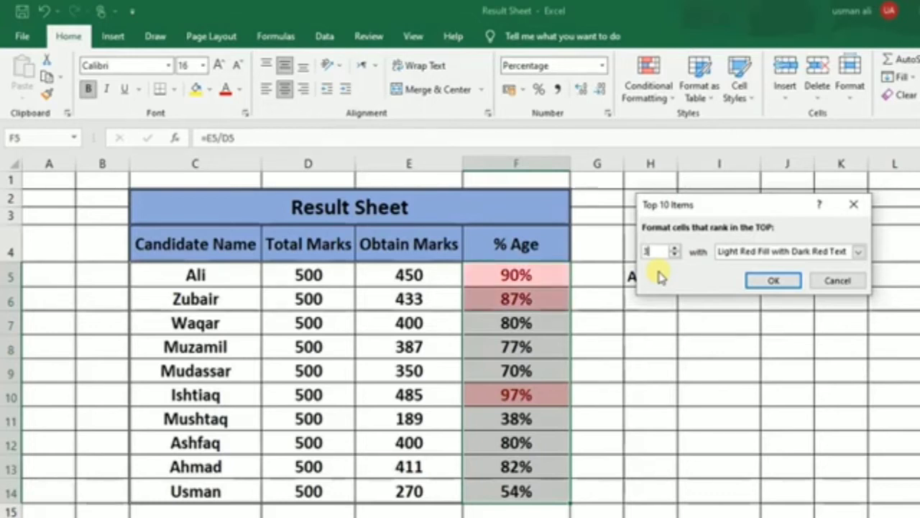
pyautogui.click(781, 284)
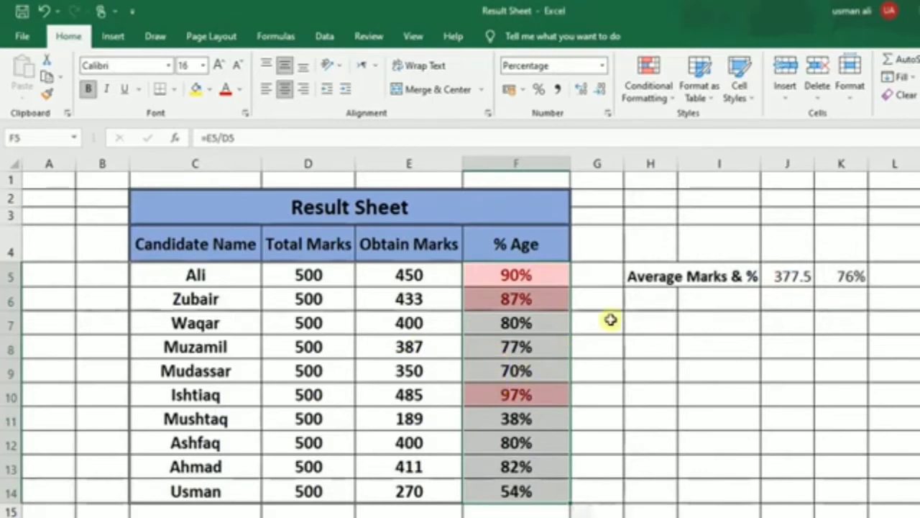
pyautogui.click(527, 271)
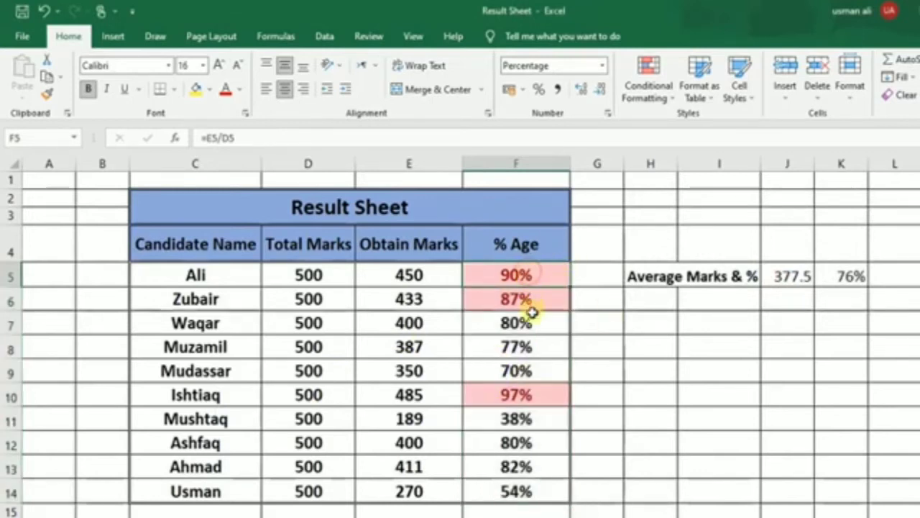
pyautogui.hotkey('ctrl', 'z')
# Start a Top 10% rule on the % Age cells F5:F14 and preview it with the percentage set to 20.
pyautogui.click(671, 100)
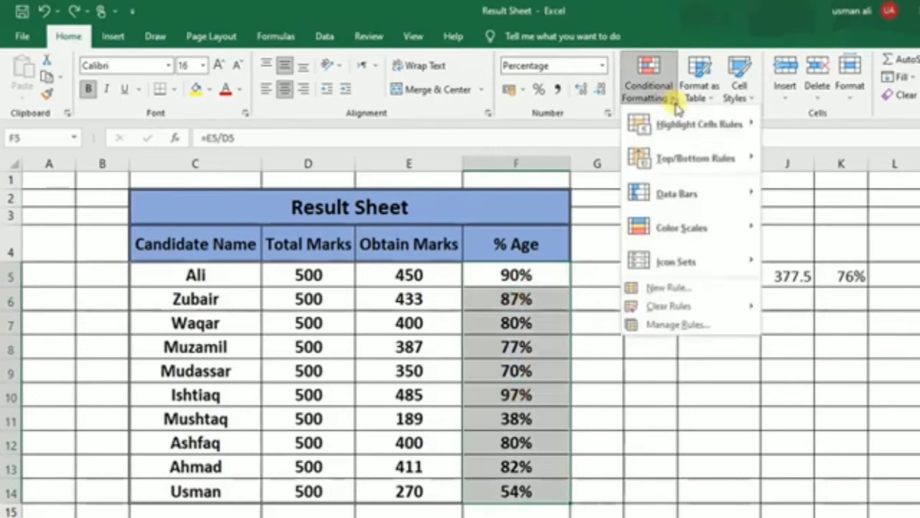
pyautogui.moveTo(678, 165)
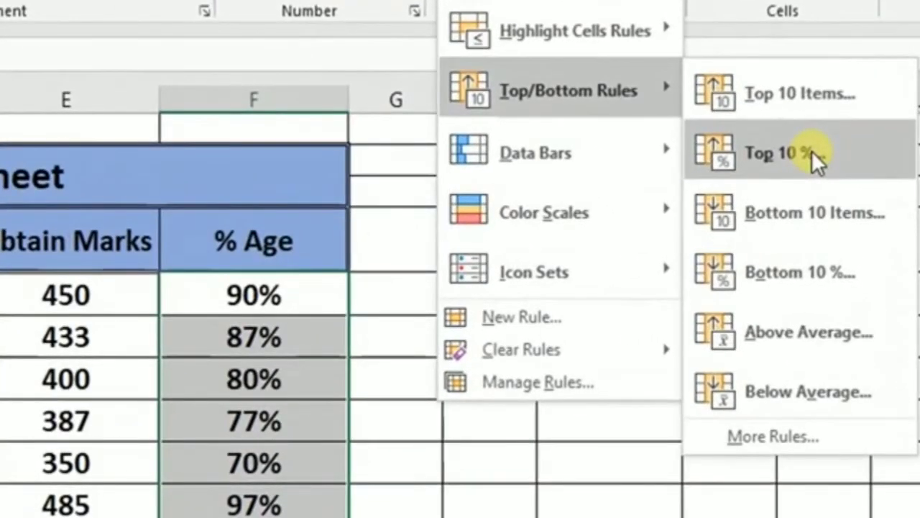
pyautogui.click(824, 181)
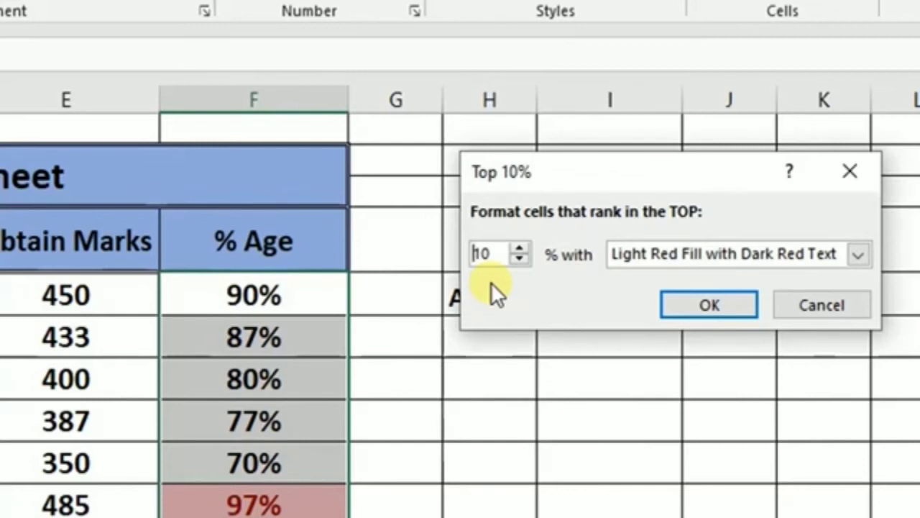
pyautogui.press('Delete')
pyautogui.press('Delete')
pyautogui.write('20')
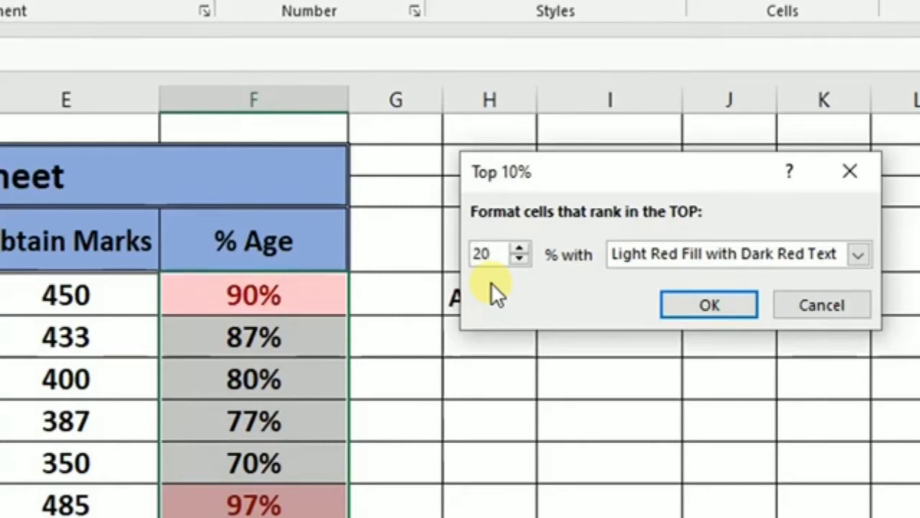
# Preview the Top 10% rule on the % Age cells with the percentage set to 30 and then 40.
pyautogui.press('BackSpace')
pyautogui.press('BackSpace')
pyautogui.write('30')
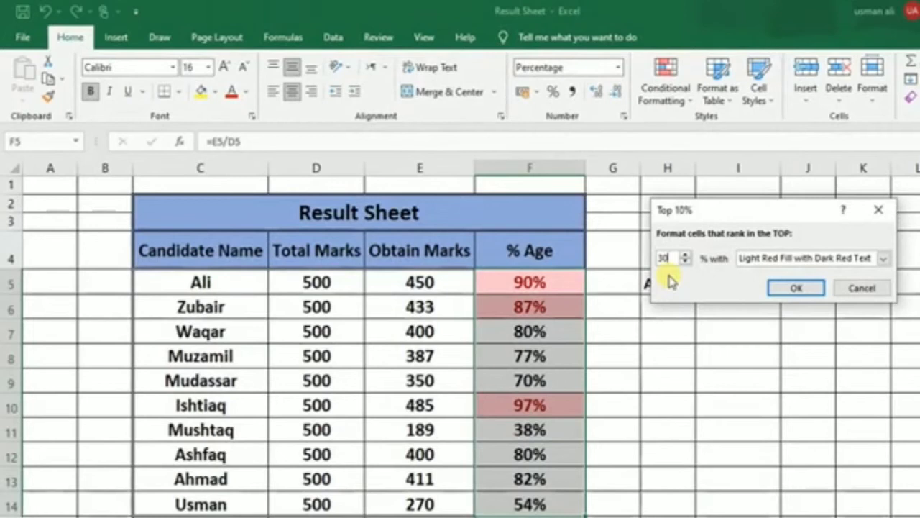
pyautogui.press('BackSpace')
pyautogui.press('BackSpace')
pyautogui.write('40')
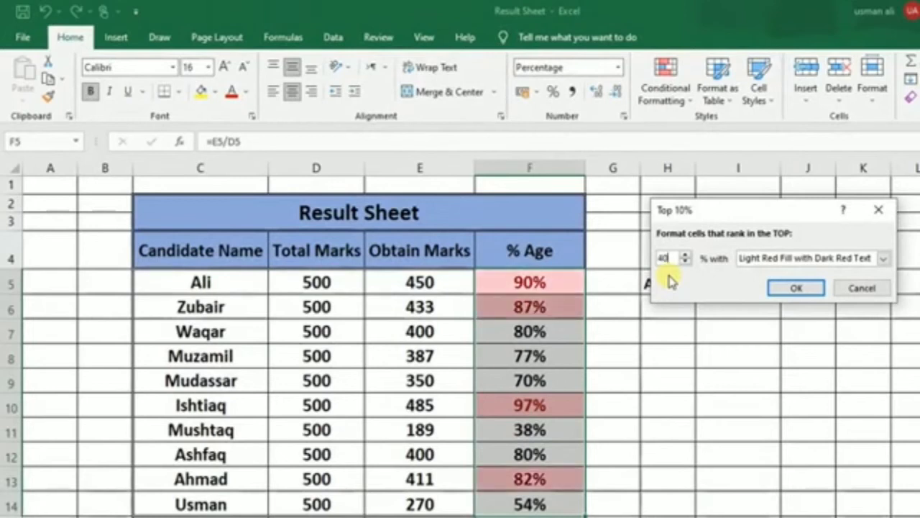
# Set the Top 10% rule on the % Age cells to the top 50%.
pyautogui.press('BackSpace')
pyautogui.press('BackSpace')
pyautogui.write('5')
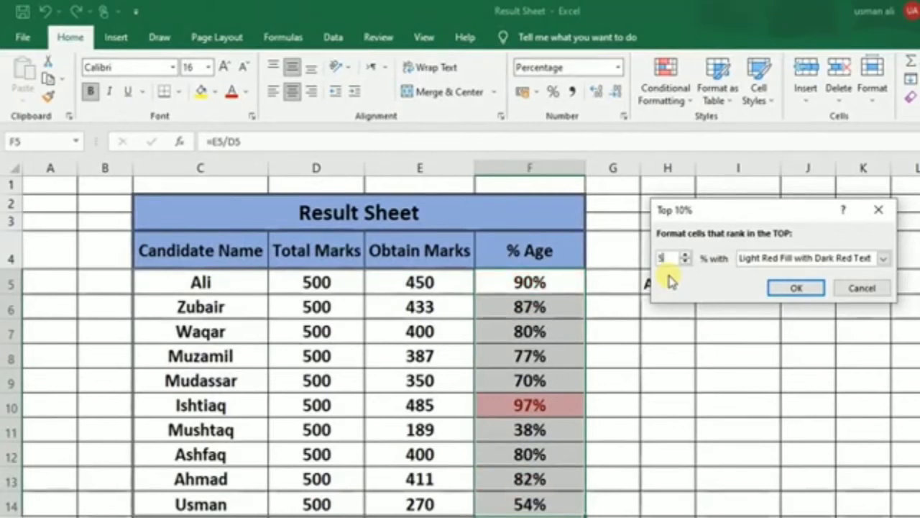
pyautogui.write('0')
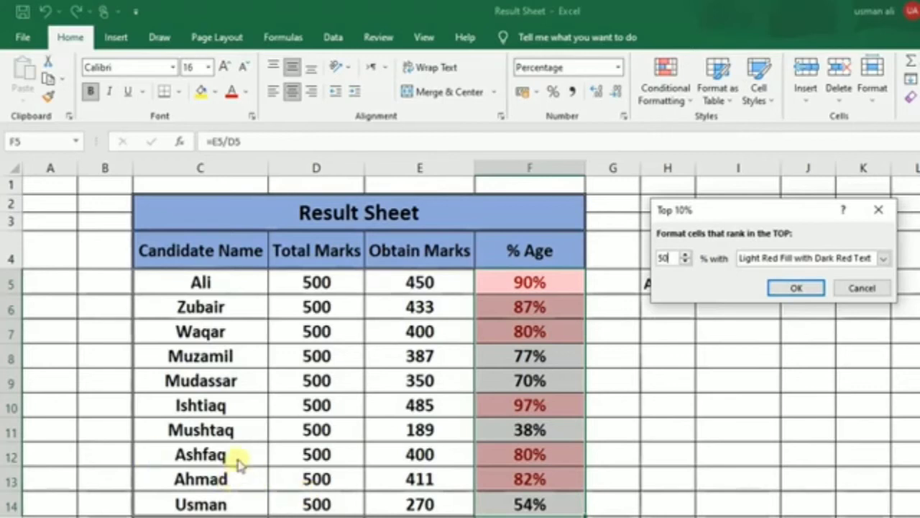
# Apply the top 50% rule to the % Age cells F5:F14, and undo it.
pyautogui.click(791, 286)
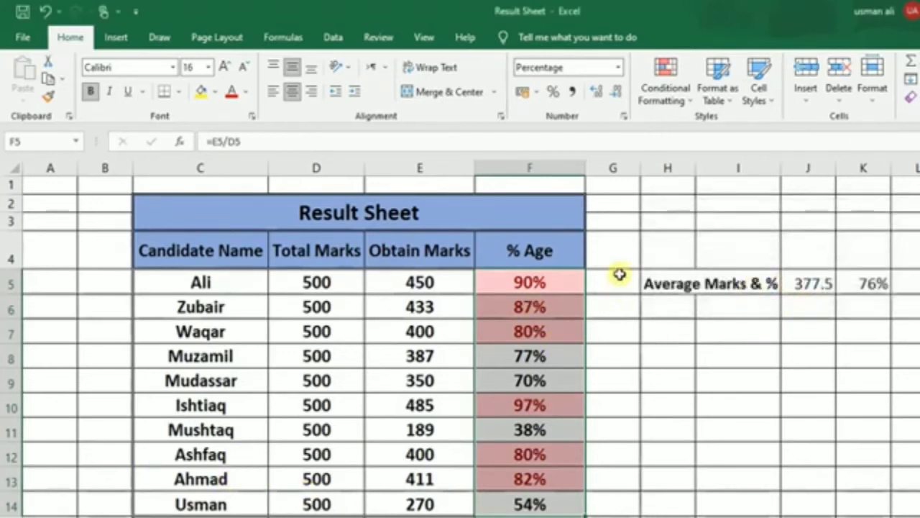
pyautogui.hotkey('ctrl', 'z')
# Preview a Bottom 10 Items rule on the % Age cells F5:F14 with 1, apply it with 3, and undo it.
pyautogui.click(679, 97)
pyautogui.moveTo(719, 163)
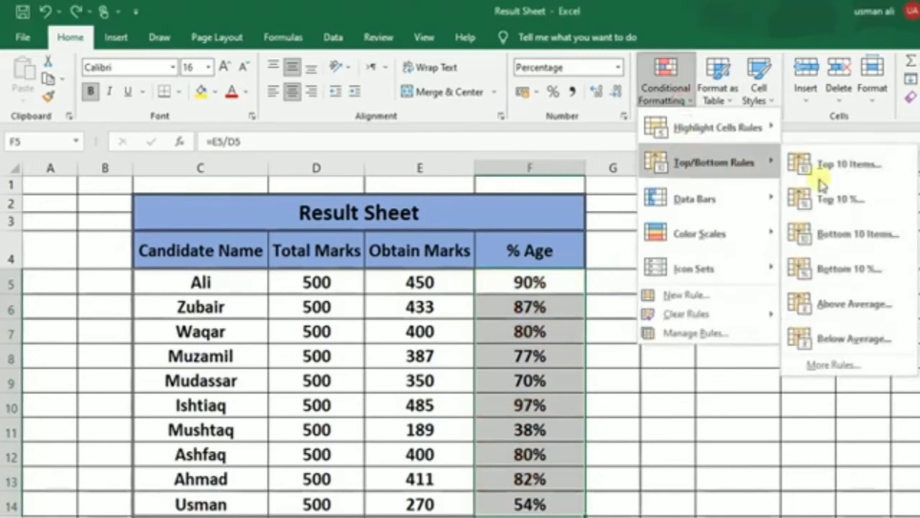
pyautogui.click(847, 241)
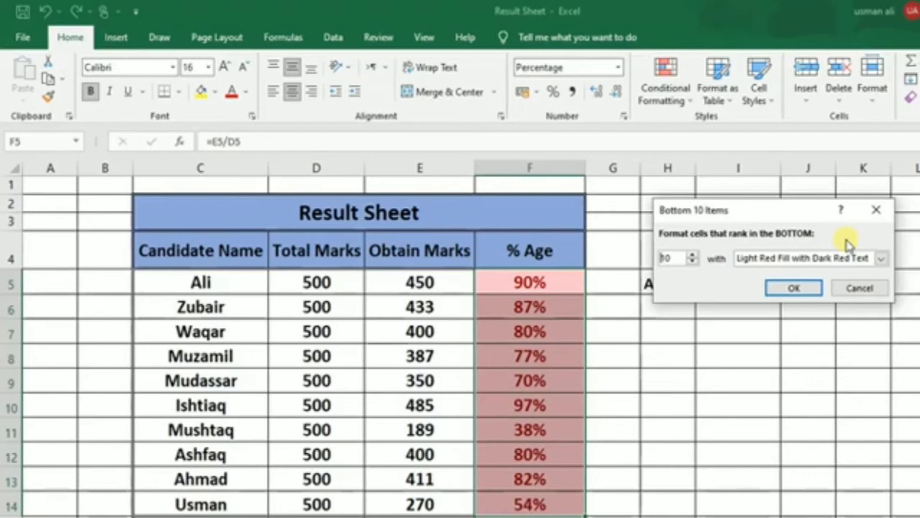
pyautogui.write('1')
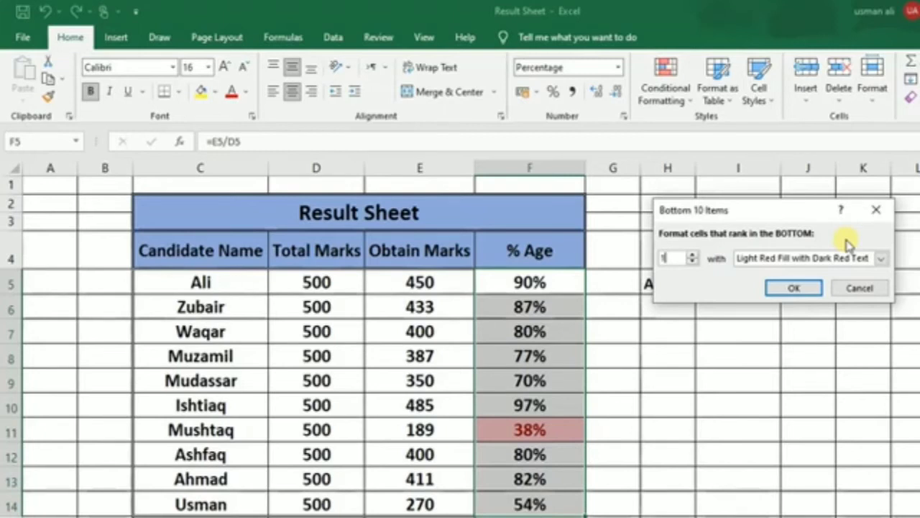
pyautogui.write('3')
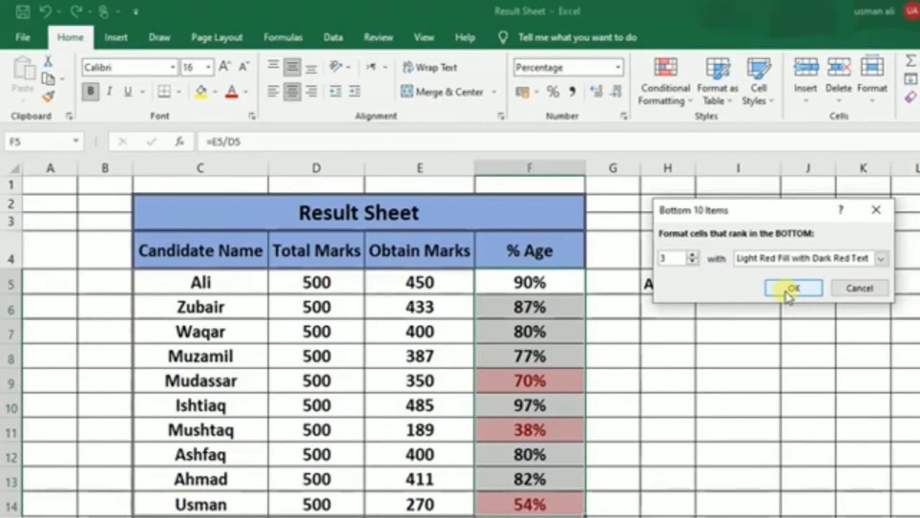
pyautogui.click(791, 290)
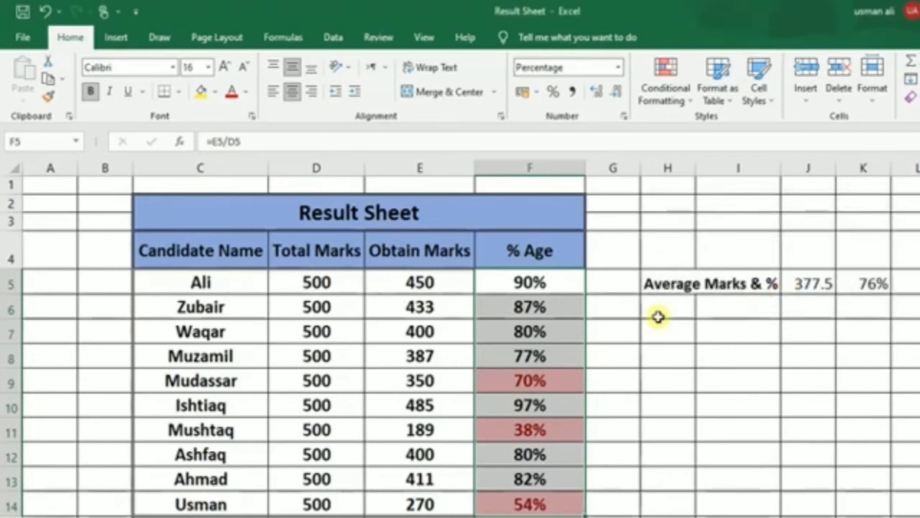
pyautogui.hotkey('ctrl', 'z')
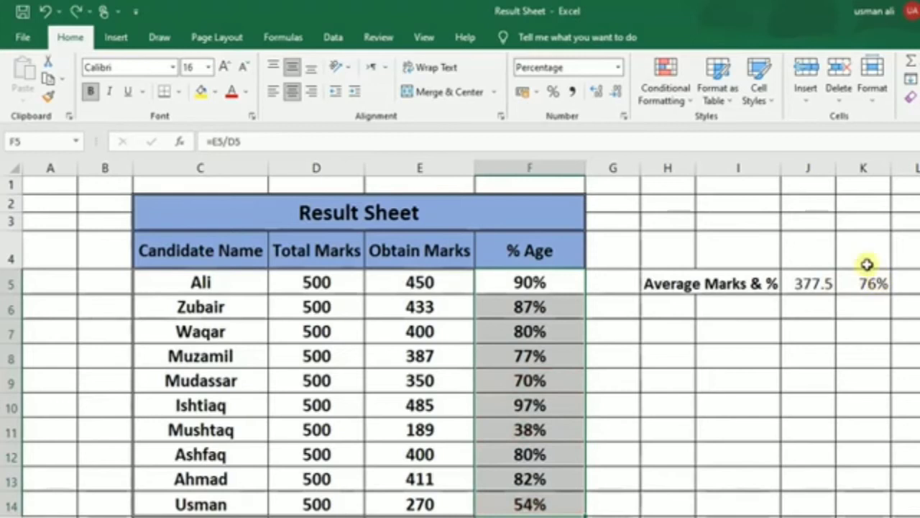
# Preview a Bottom 10% rule on the % Age cells with the percentage set to 20 and then 30, and cancel it.
pyautogui.click(692, 108)
pyautogui.moveTo(687, 161)
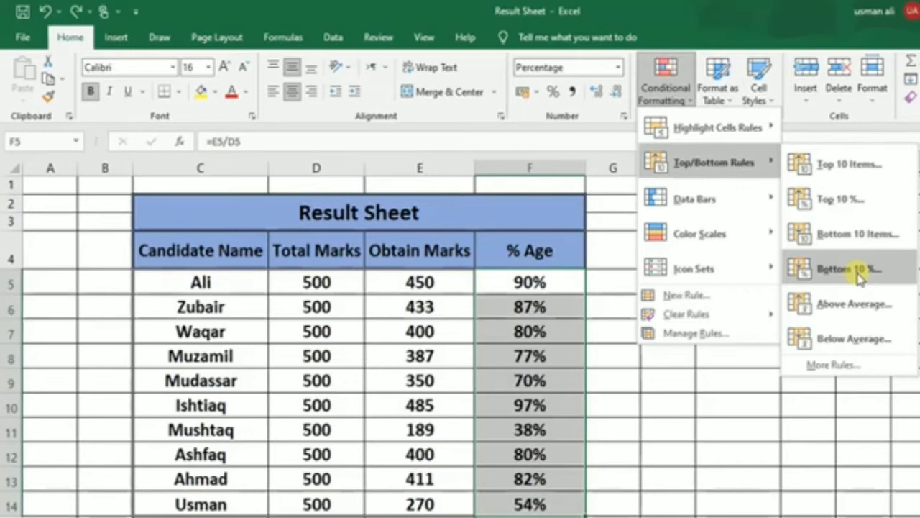
pyautogui.click(861, 277)
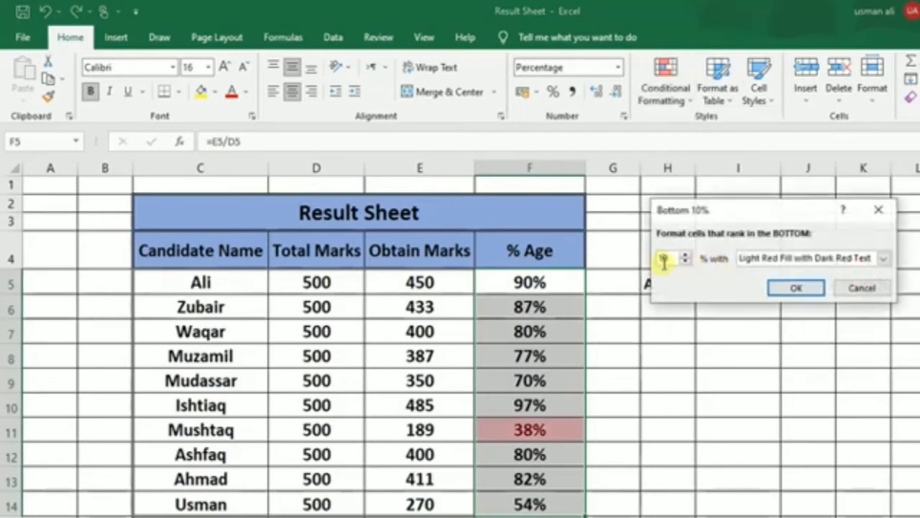
pyautogui.write('20')
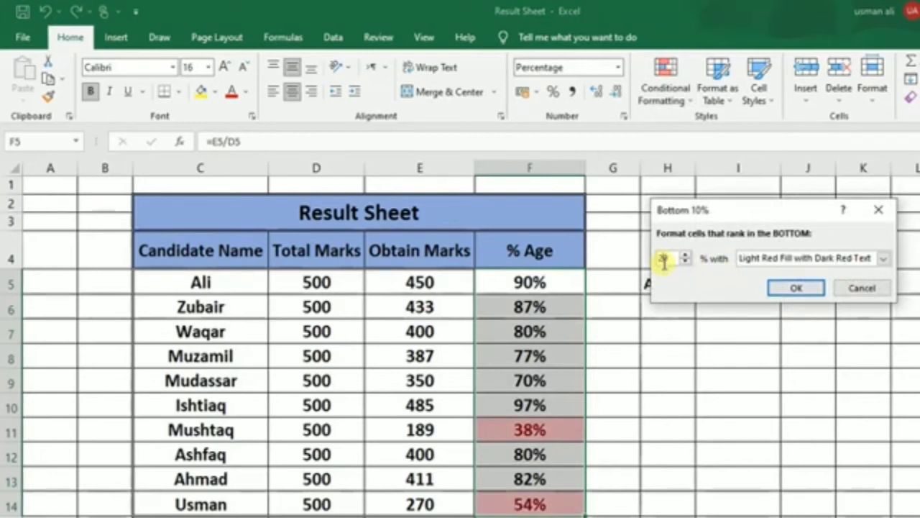
pyautogui.press('BackSpace')
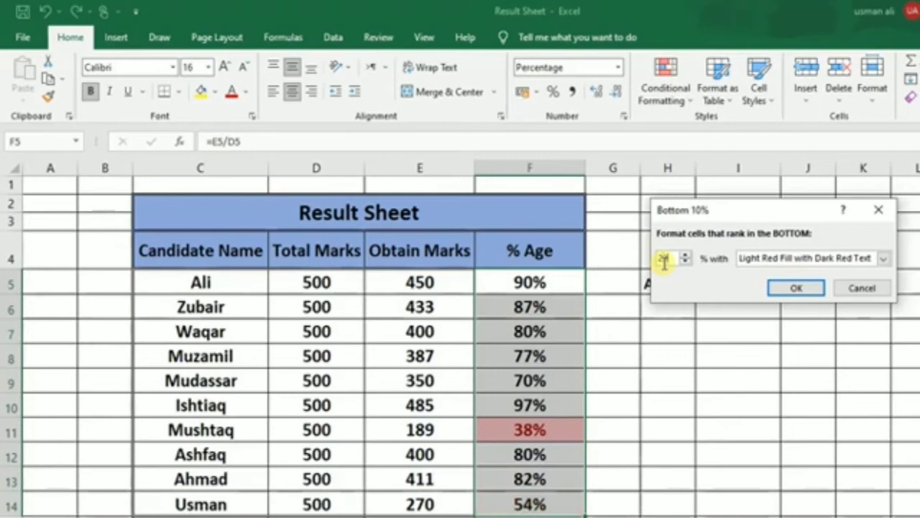
pyautogui.write('0')
pyautogui.press('BackSpace')
pyautogui.press('BackSpace')
pyautogui.write('30')
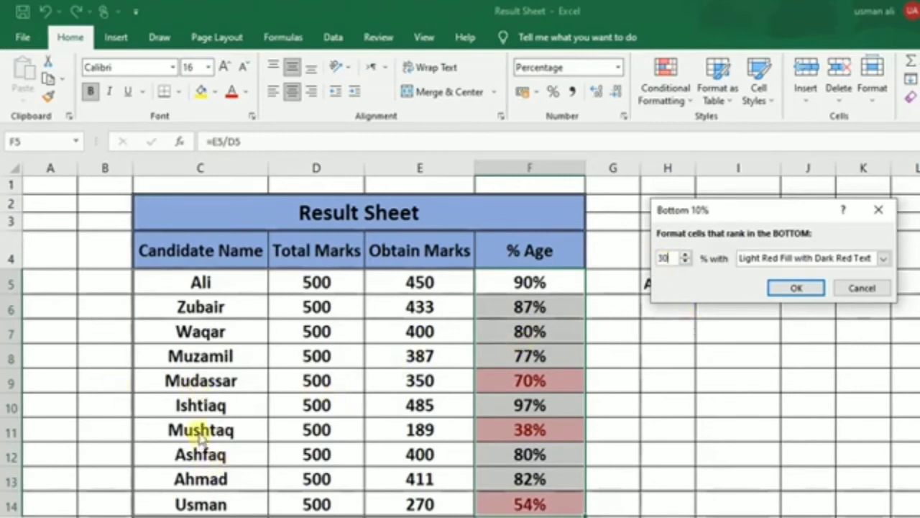
pyautogui.click(872, 288)
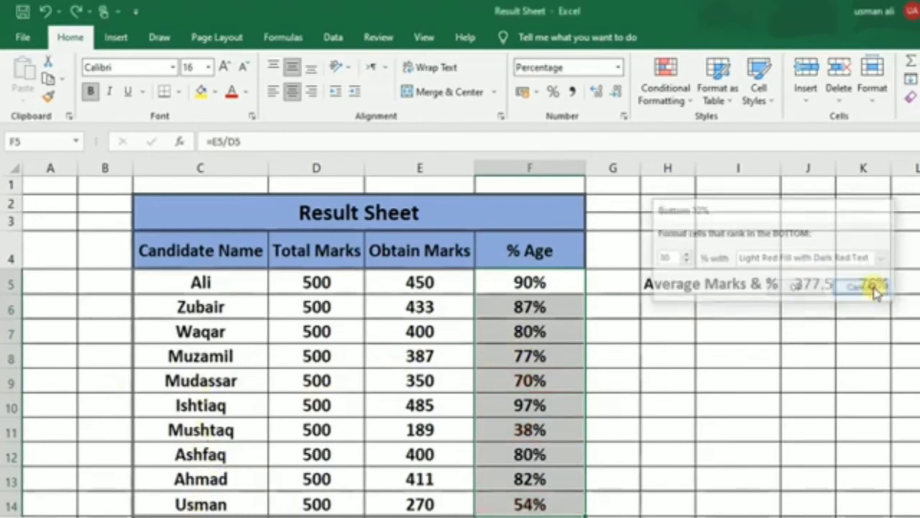
# Preview an Above Average rule on the % Age cells, moving its dialog off the average figures, and cancel it.
pyautogui.click(688, 99)
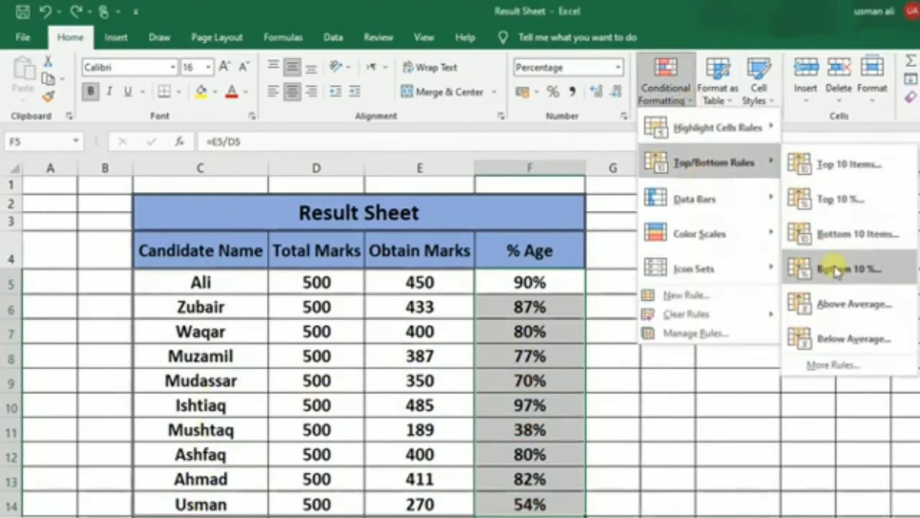
pyautogui.click(854, 305)
pyautogui.moveTo(776, 216); pyautogui.dragTo(748, 144)
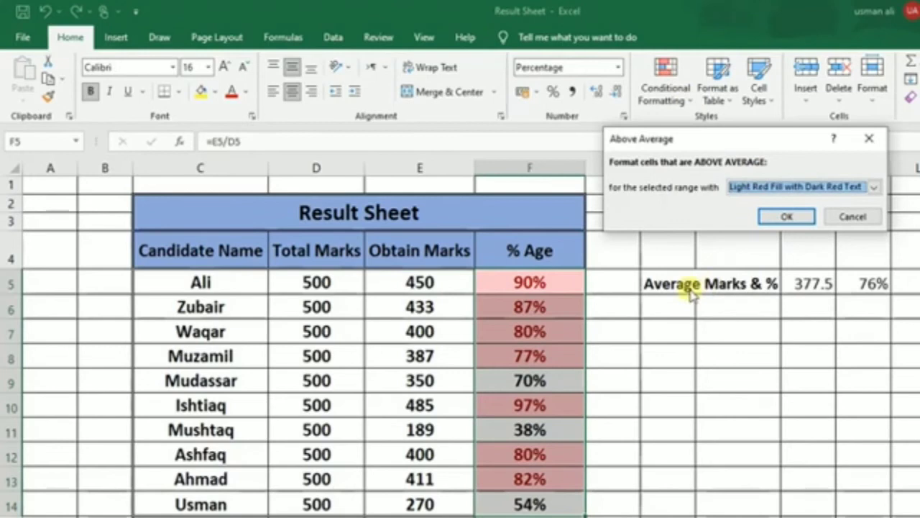
pyautogui.click(843, 222)
pyautogui.click(694, 105)
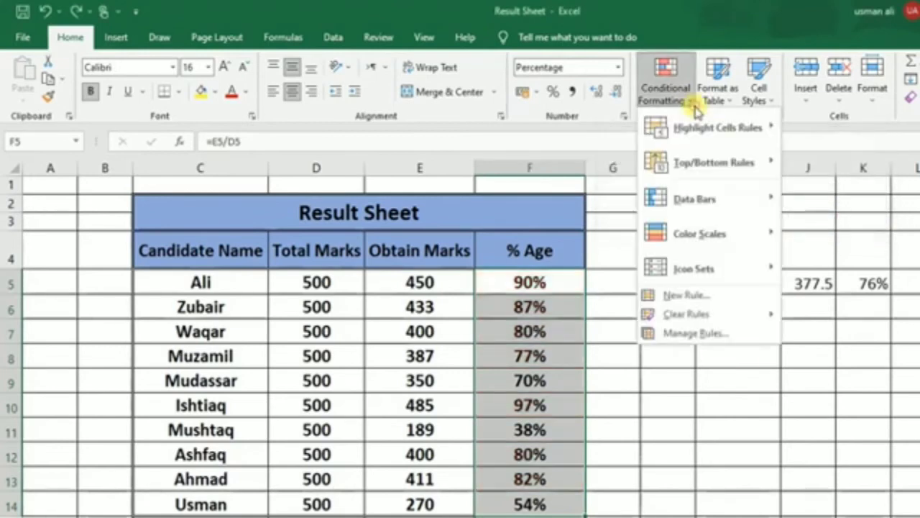
pyautogui.moveTo(698, 158)
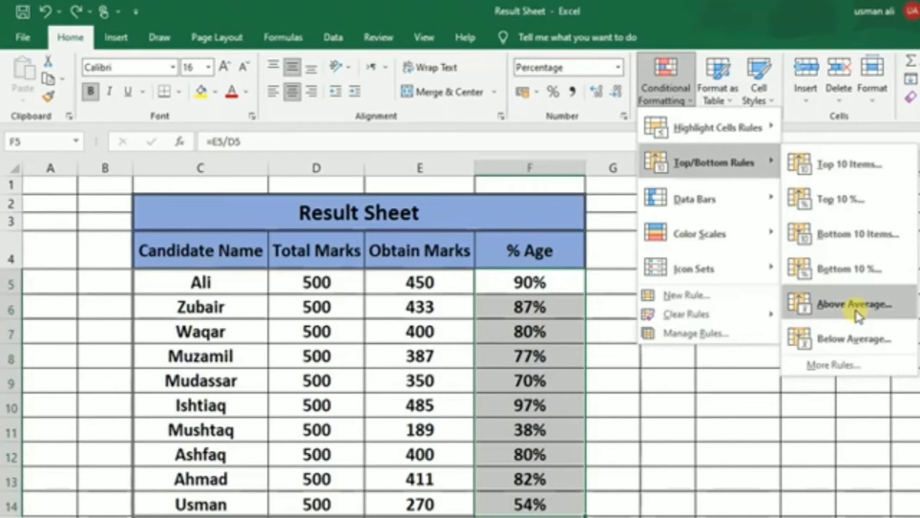
pyautogui.click(719, 288)
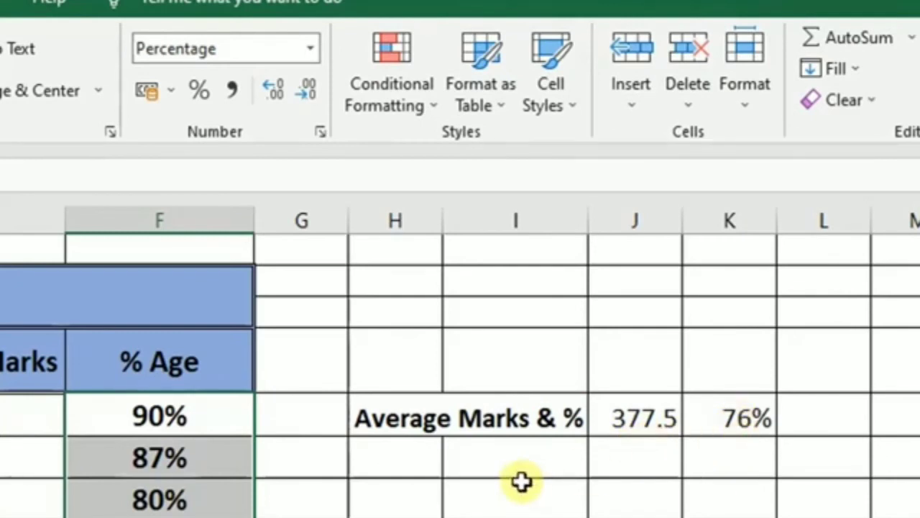
# Highlight the above-average % Age cells with Light Red Fill with Dark Red Text, and undo the formatting.
pyautogui.click(439, 103)
pyautogui.moveTo(424, 210)
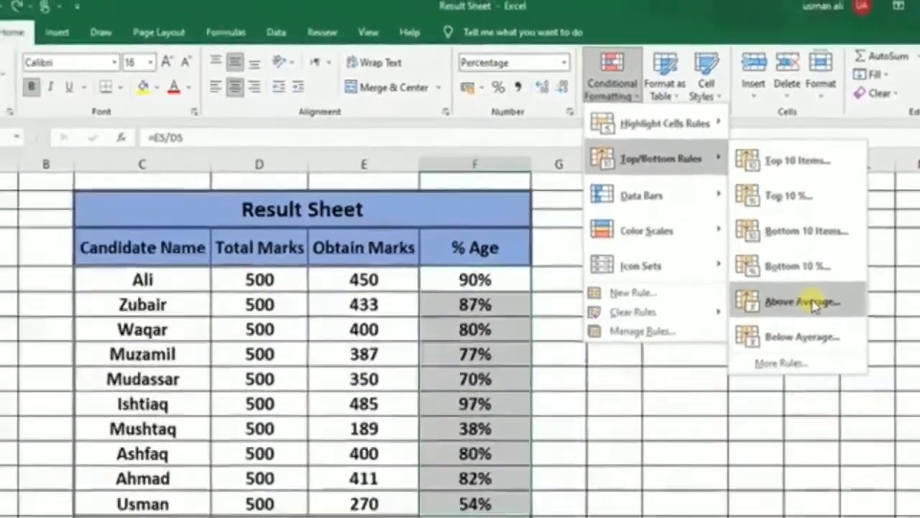
pyautogui.click(801, 327)
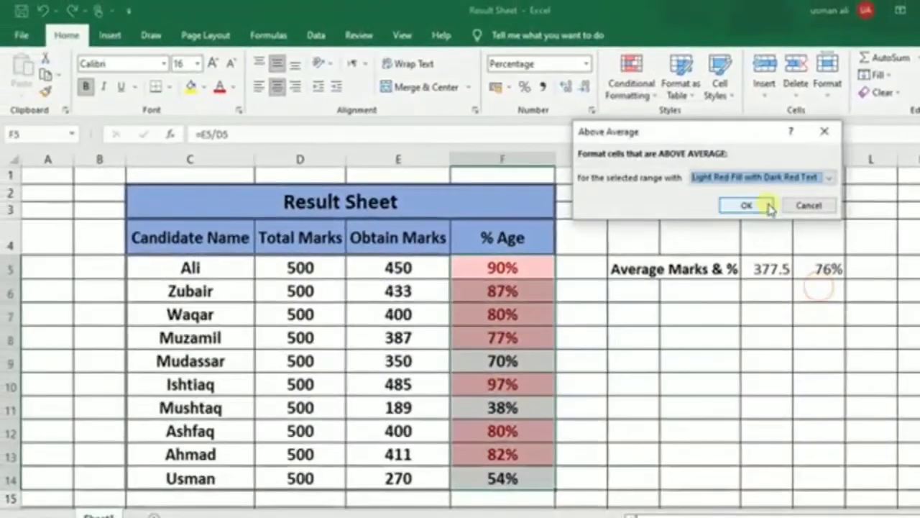
pyautogui.click(764, 206)
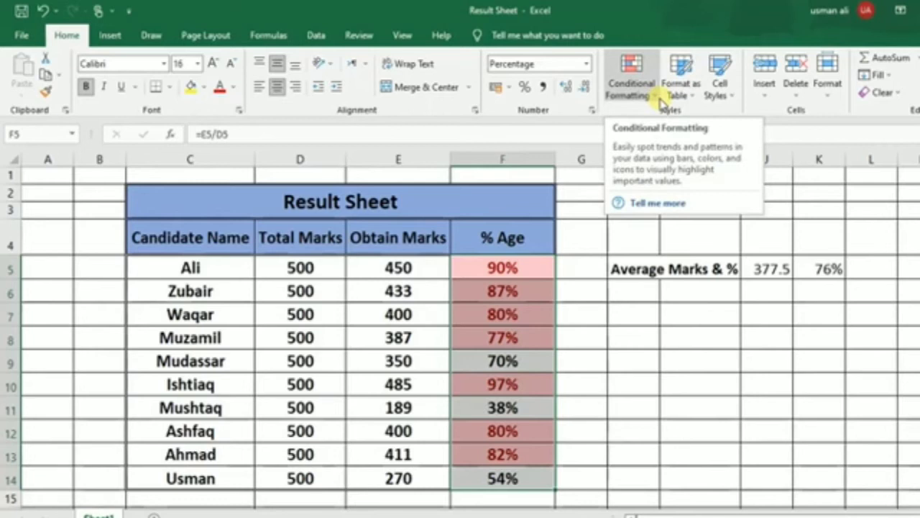
pyautogui.click(660, 101)
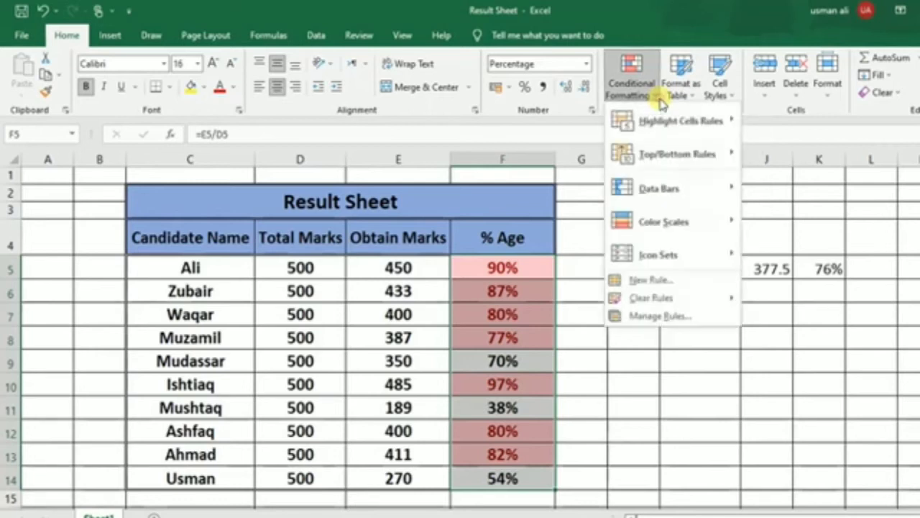
pyautogui.click(501, 294)
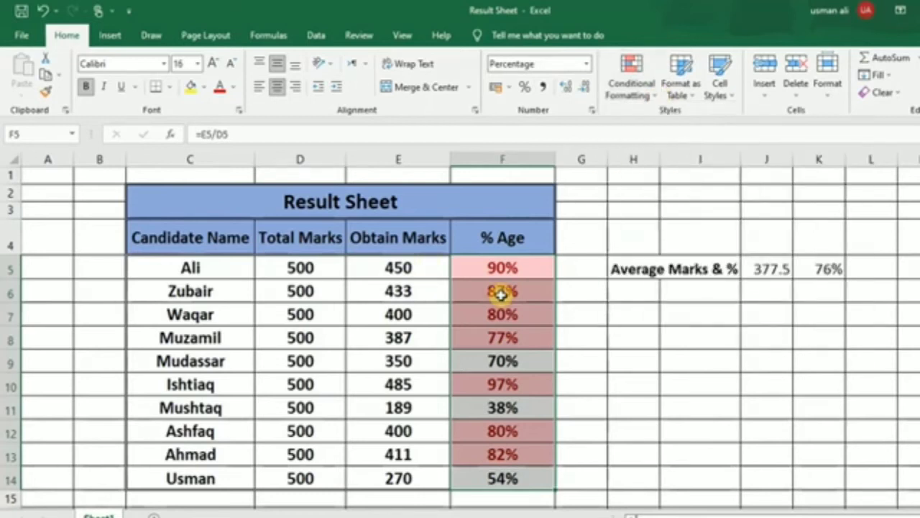
pyautogui.hotkey('ctrl', 'z')
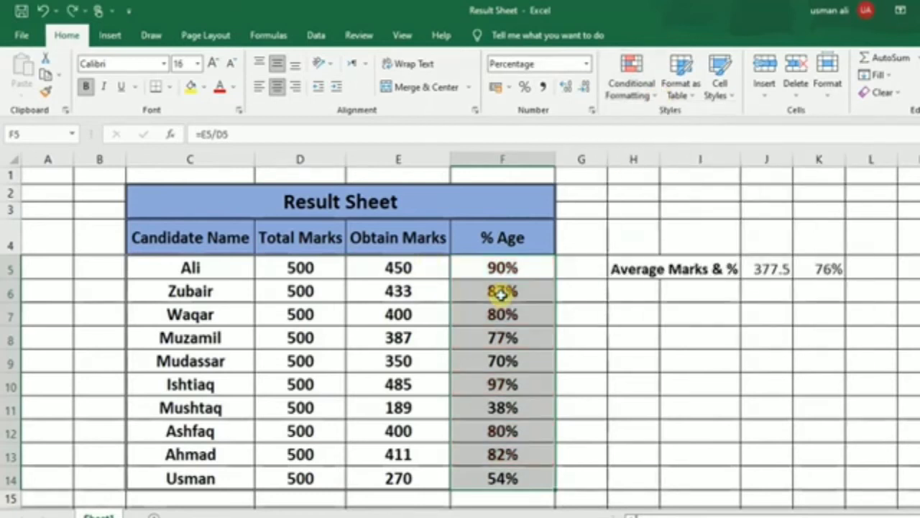
# Highlight the below-average cells in the % Age range F5:F14 with Light Red Fill with Dark Red Text.
pyautogui.click(650, 94)
pyautogui.moveTo(654, 159)
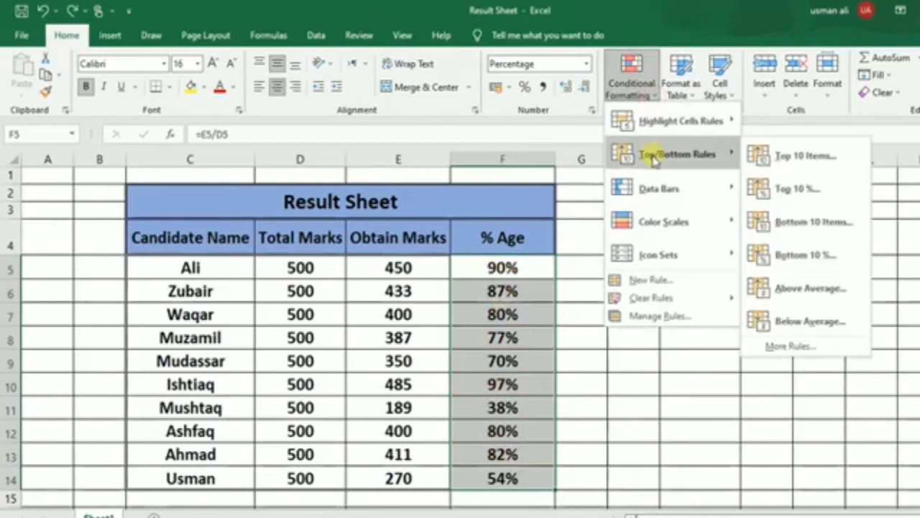
pyautogui.click(798, 329)
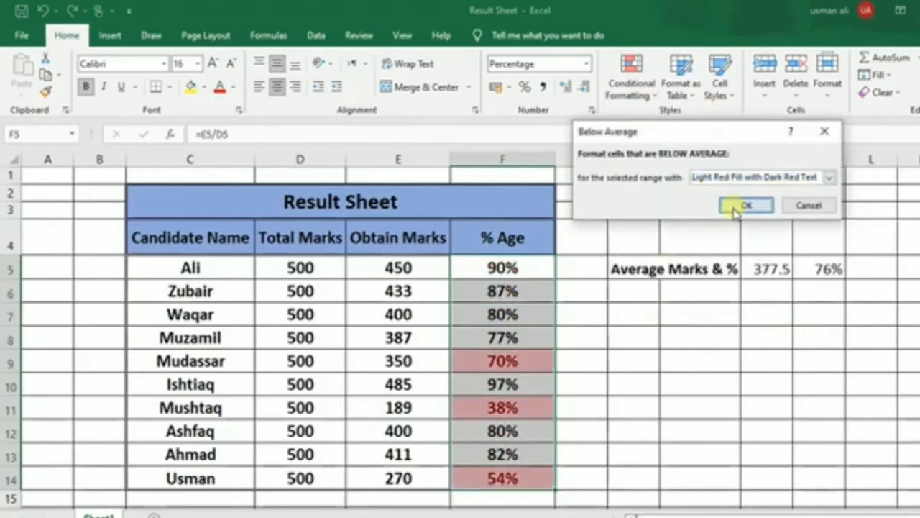
pyautogui.click(745, 205)
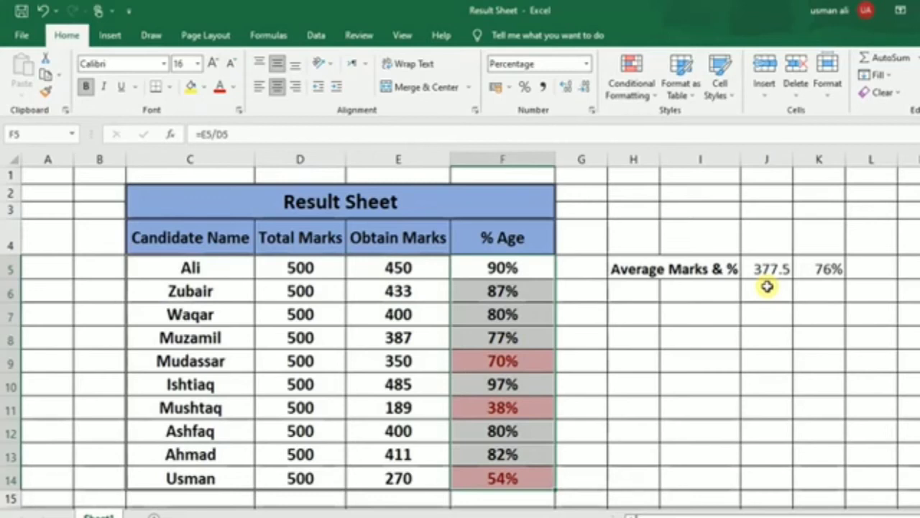
# Look through the conditional formatting options for Top/Bottom Rules, Data Bars, Color Scales and Icon Sets.
pyautogui.click(646, 88)
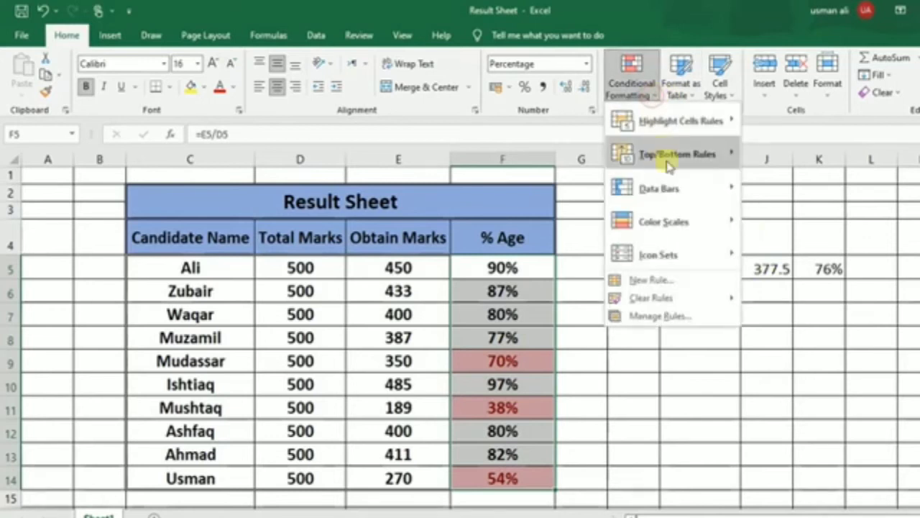
pyautogui.moveTo(668, 165)
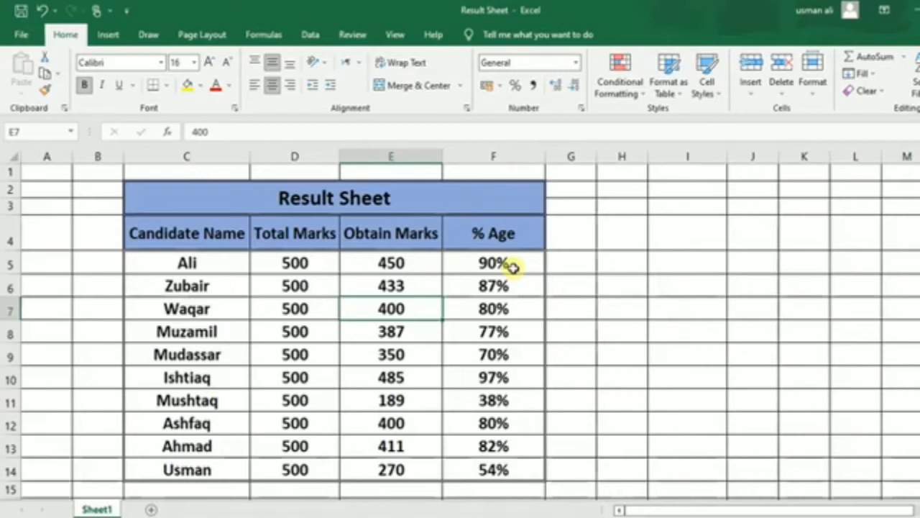
pyautogui.click(640, 88)
pyautogui.moveTo(640, 150)
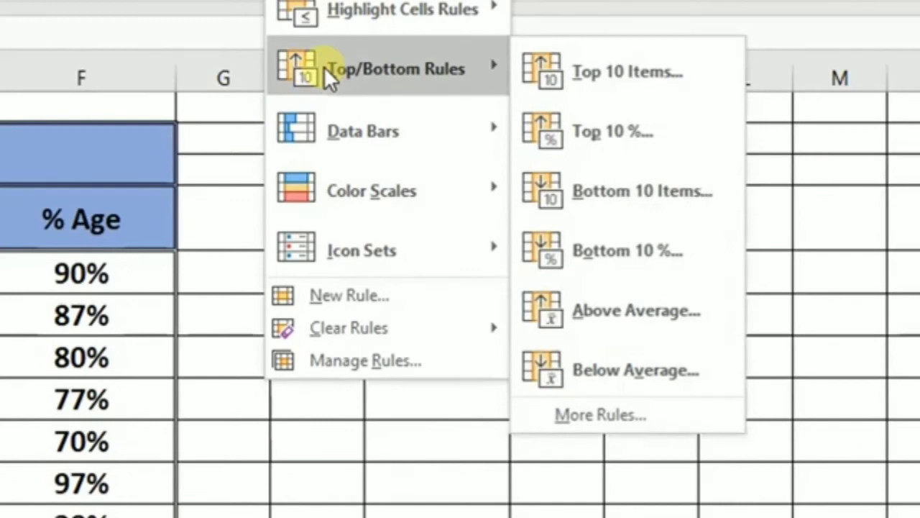
pyautogui.moveTo(438, 144)
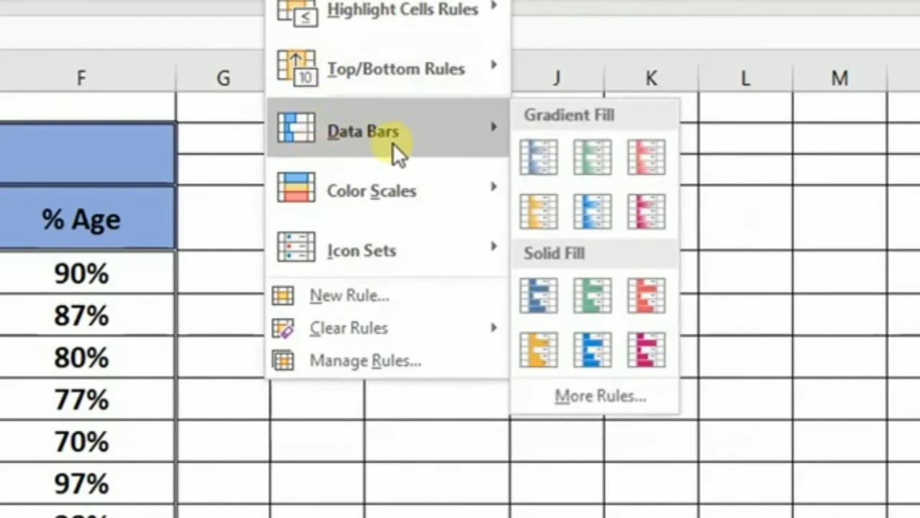
pyautogui.moveTo(410, 195)
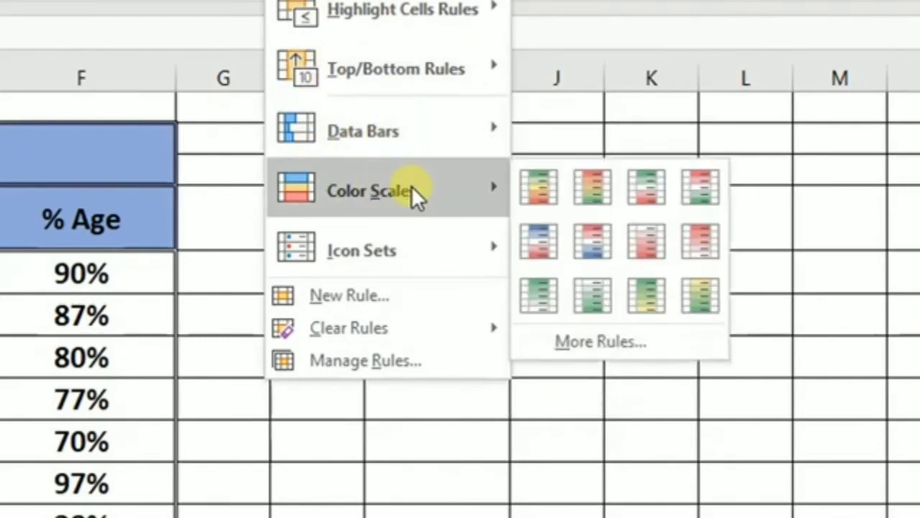
pyautogui.moveTo(376, 261)
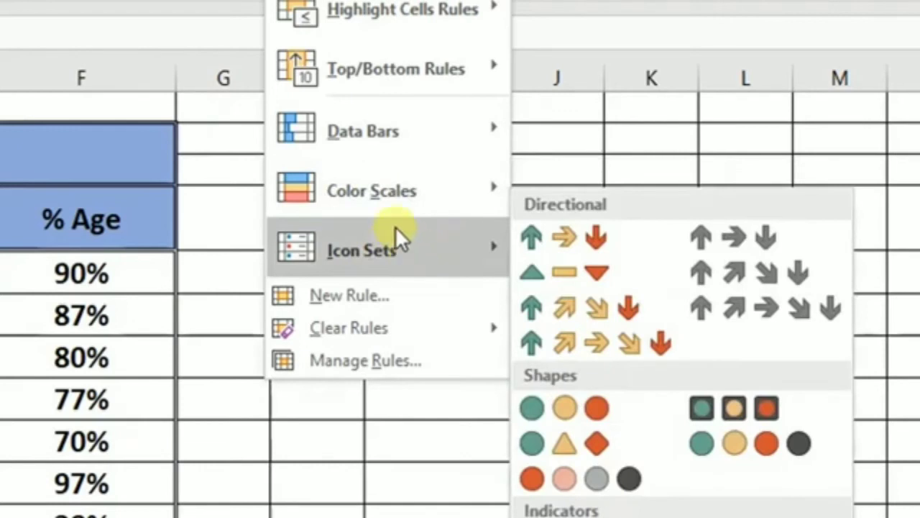
pyautogui.moveTo(350, 134)
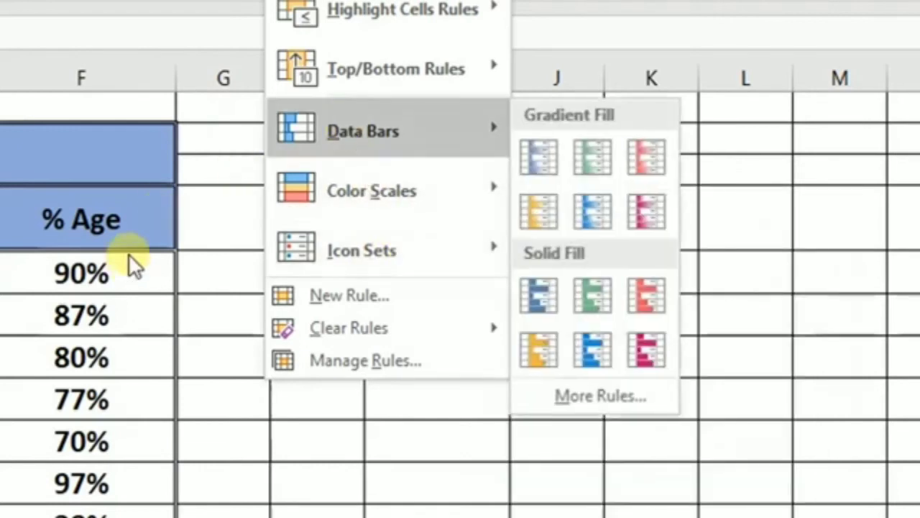
pyautogui.click(45, 272)
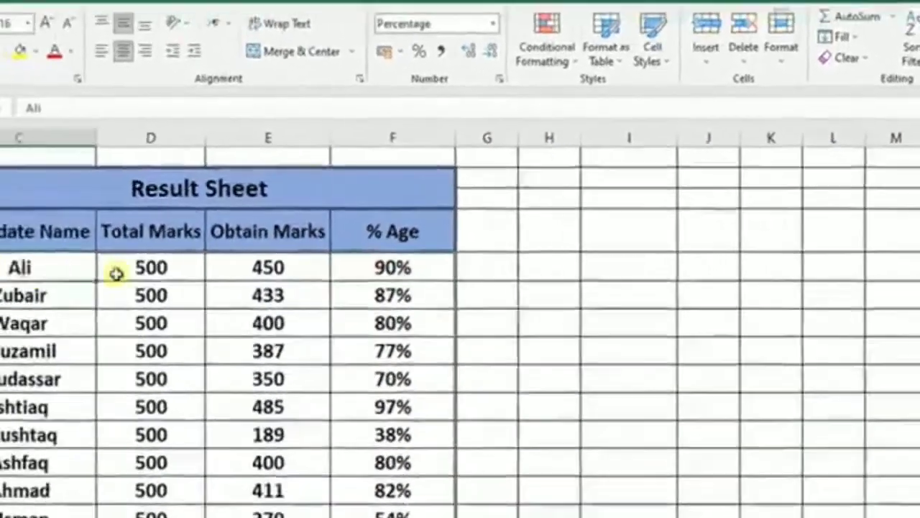
pyautogui.moveTo(0, 272); pyautogui.dragTo(118, 308)
pyautogui.moveTo(450, 288); pyautogui.dragTo(477, 470)
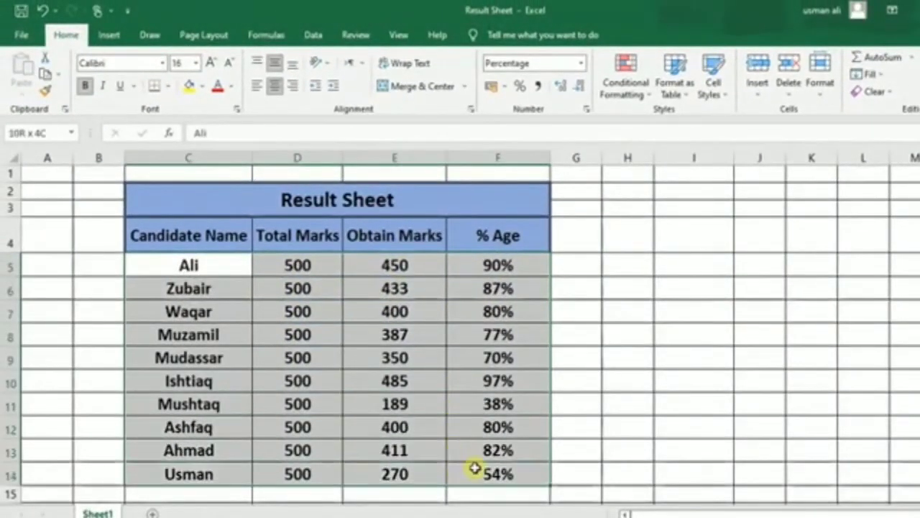
pyautogui.click(496, 266)
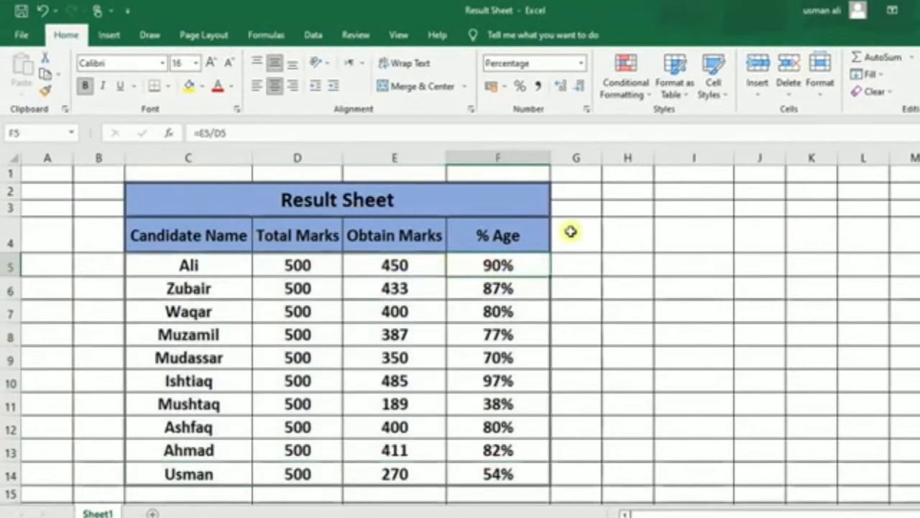
pyautogui.moveTo(517, 265); pyautogui.dragTo(536, 473)
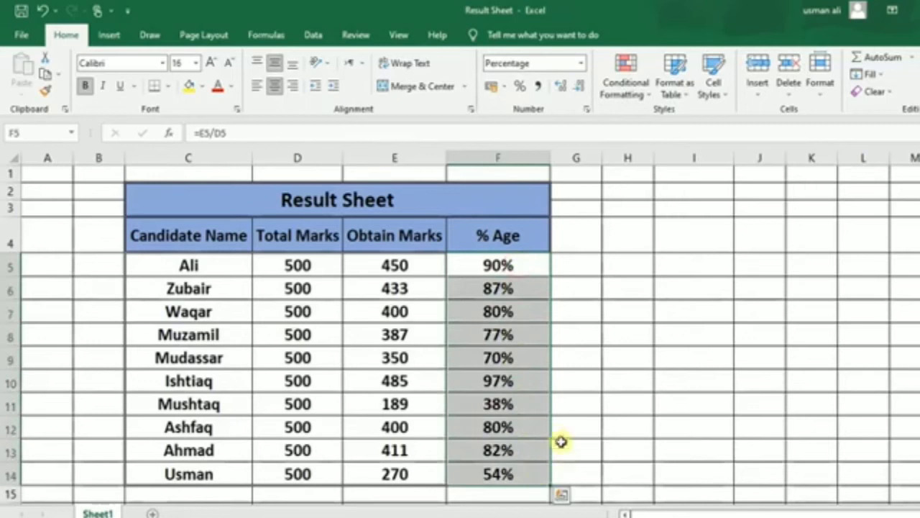
pyautogui.click(637, 89)
pyautogui.moveTo(655, 205)
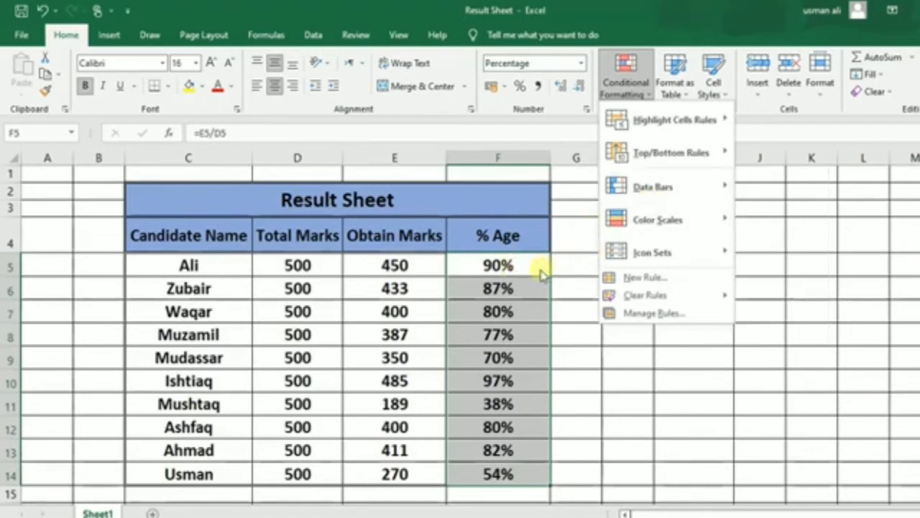
pyautogui.click(563, 264)
pyautogui.click(527, 271)
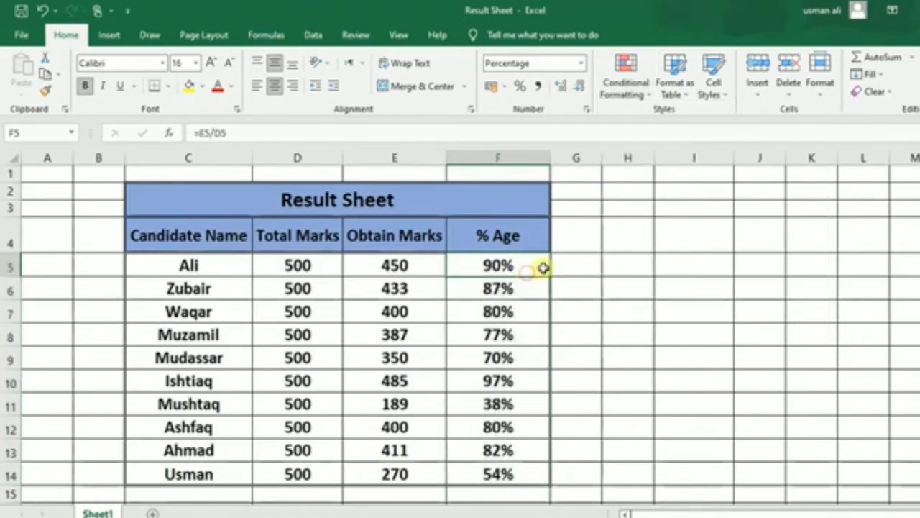
# Apply the gradient-fill Purple Data Bar to the % Age range F5:F14.
pyautogui.moveTo(501, 266); pyautogui.dragTo(501, 472)
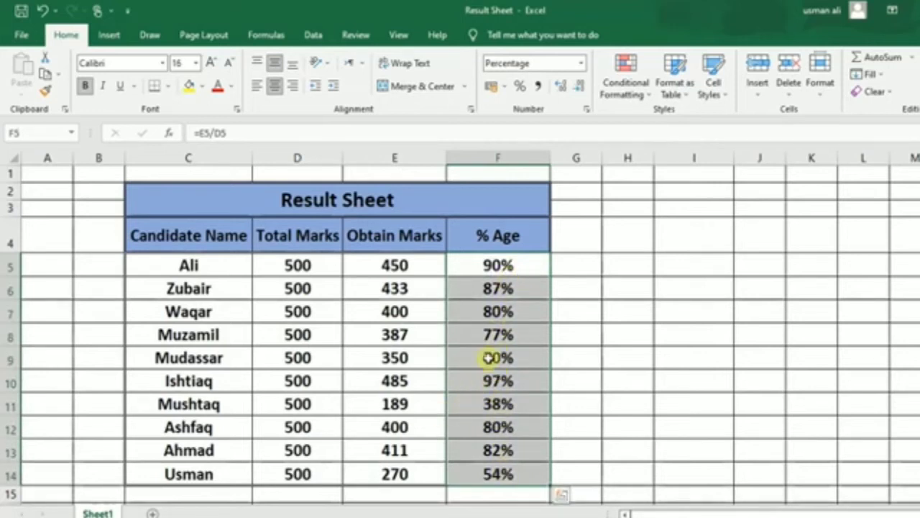
pyautogui.click(638, 89)
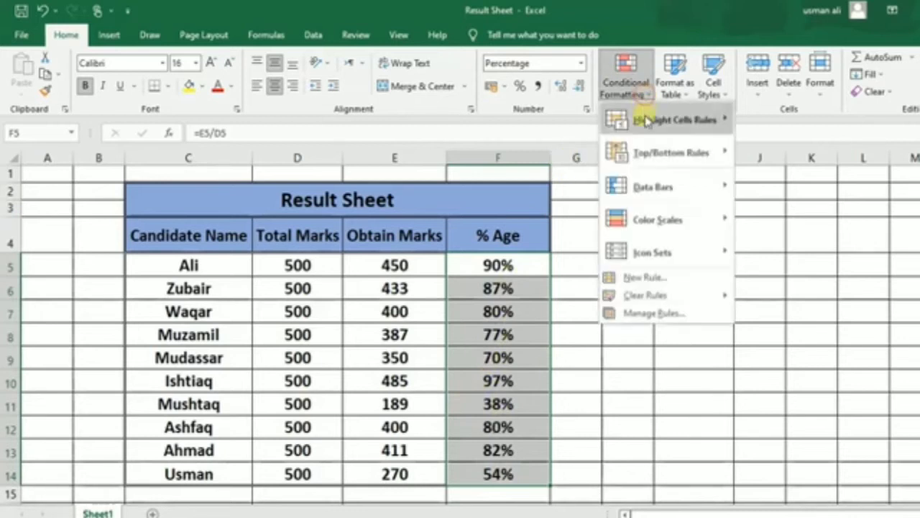
pyautogui.moveTo(646, 182)
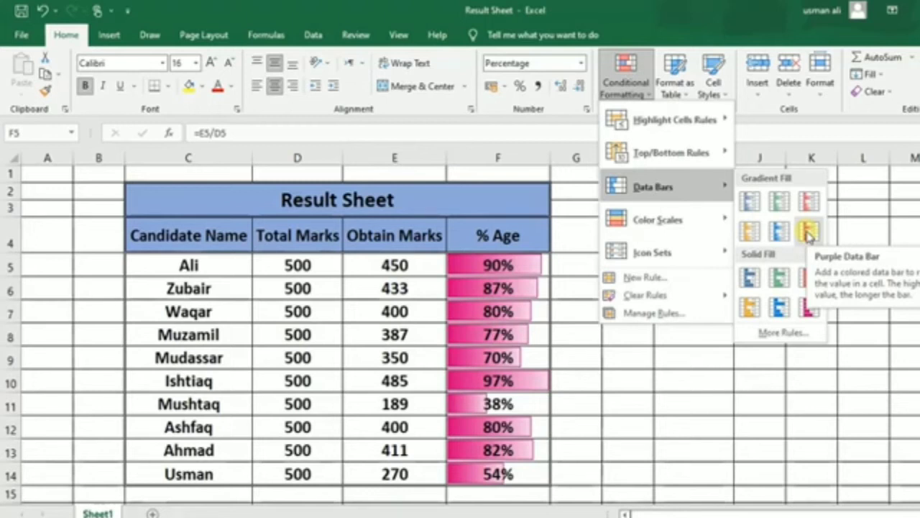
pyautogui.click(809, 231)
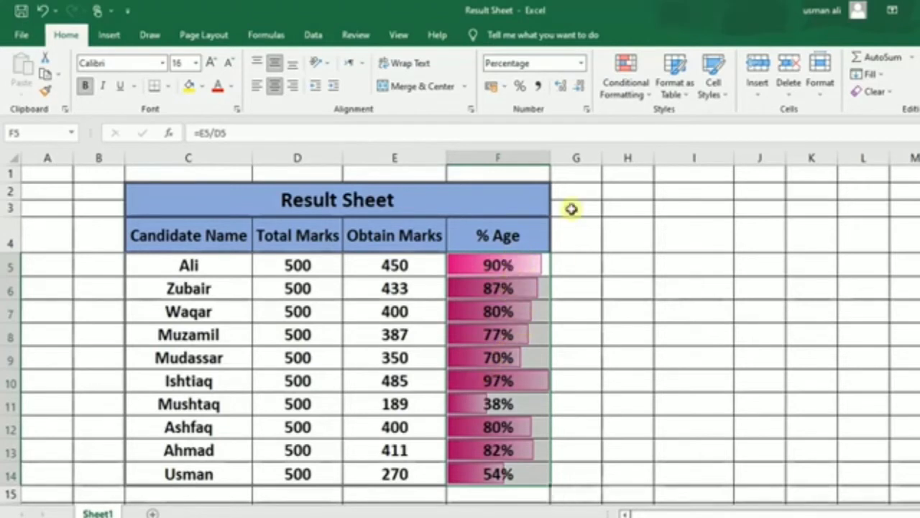
# Switch the data bars in the % Age range F5:F14 to the solid-fill Blue Data Bar.
pyautogui.click(650, 96)
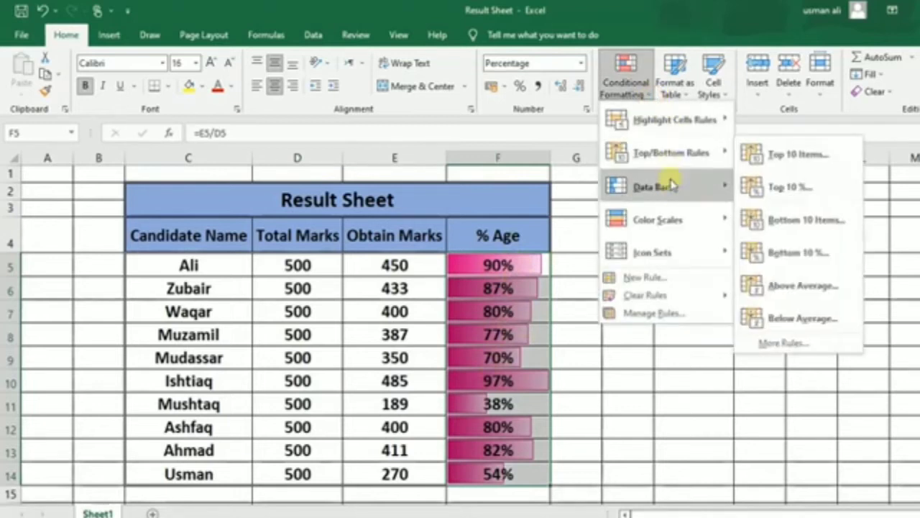
pyautogui.moveTo(668, 187)
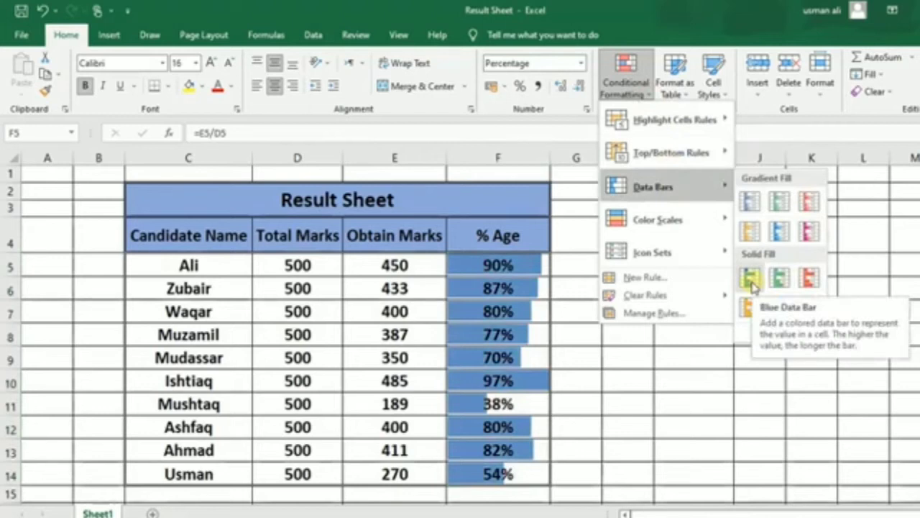
pyautogui.click(752, 285)
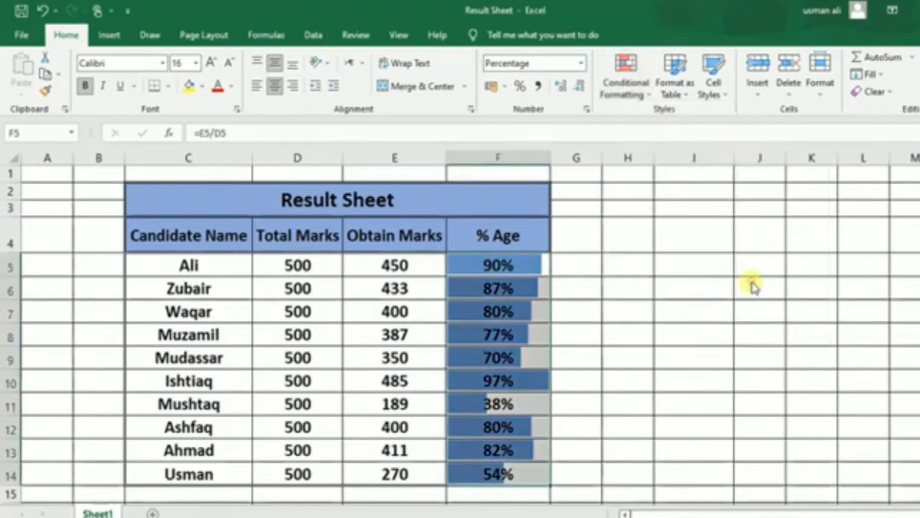
# Give only cell F6 in the % Age column the gradient-fill Purple Data Bar.
pyautogui.click(501, 267)
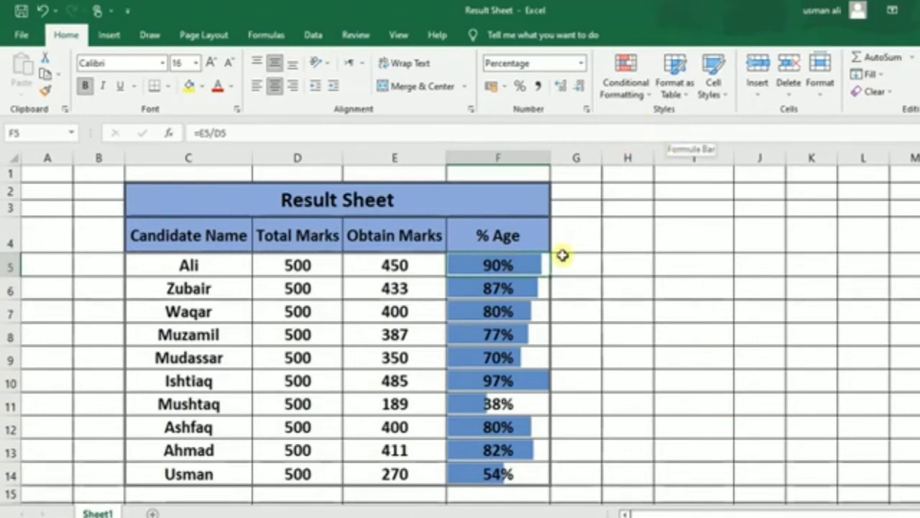
pyautogui.click(512, 287)
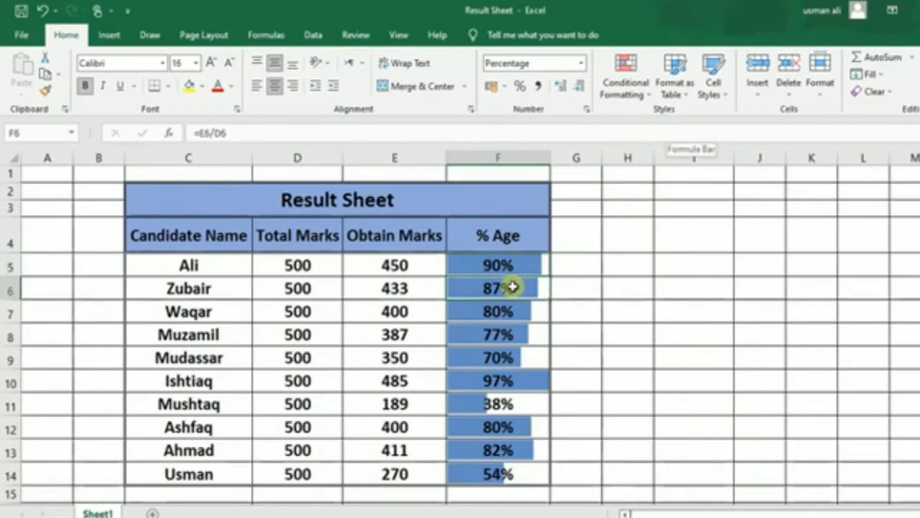
pyautogui.click(642, 93)
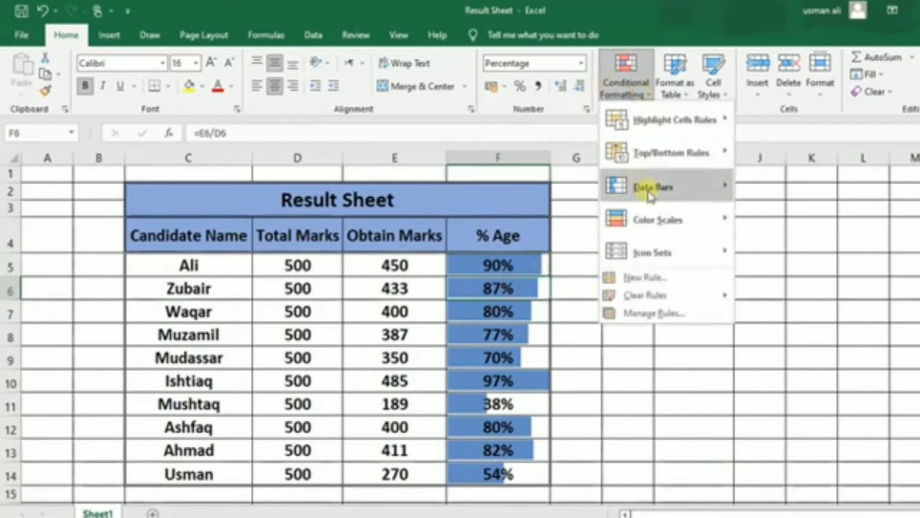
pyautogui.moveTo(728, 187)
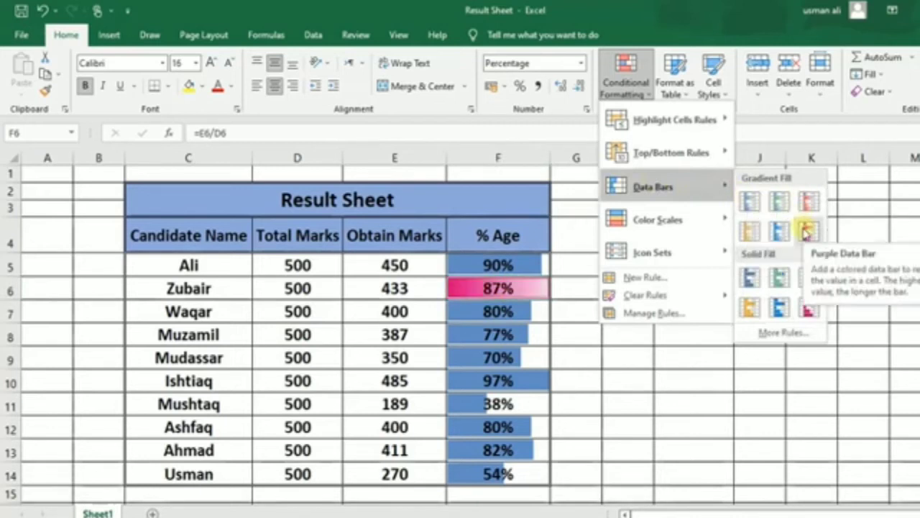
pyautogui.click(805, 231)
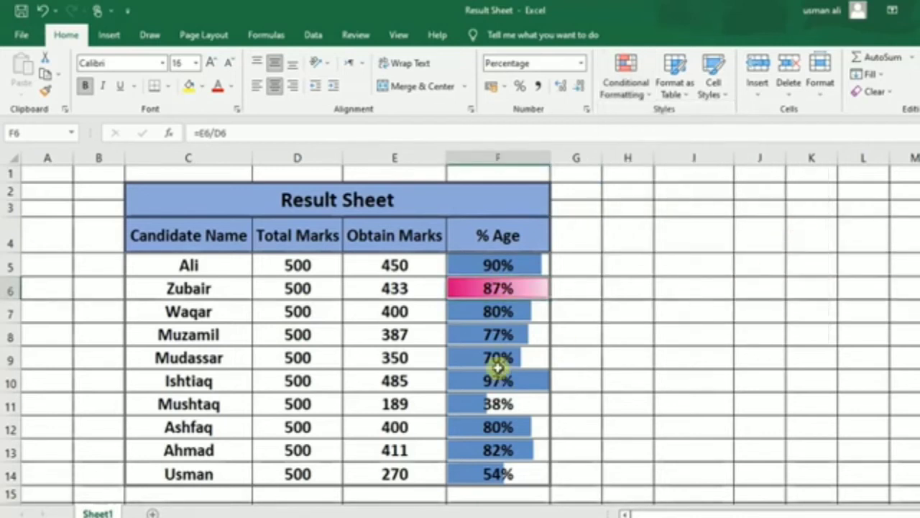
# Give only cell F10 in the % Age column a solid-fill light blue data bar.
pyautogui.click(520, 376)
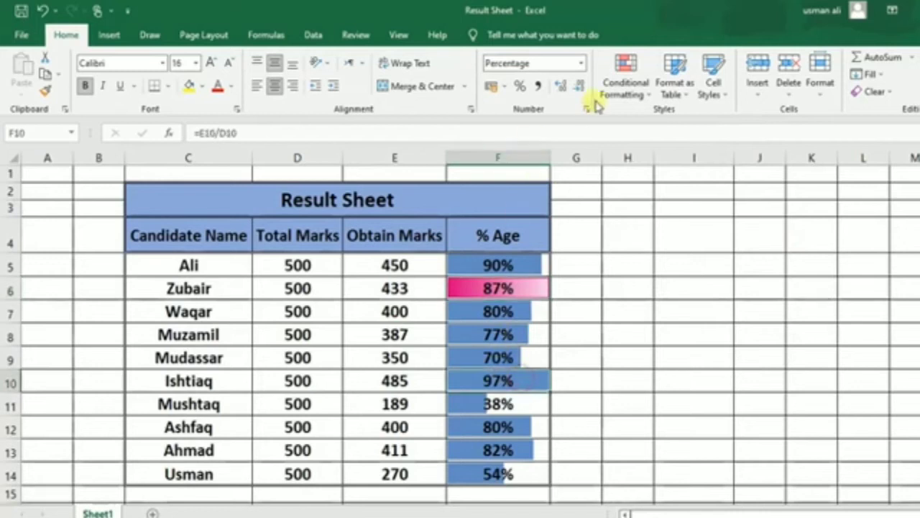
pyautogui.click(625, 88)
pyautogui.moveTo(656, 190)
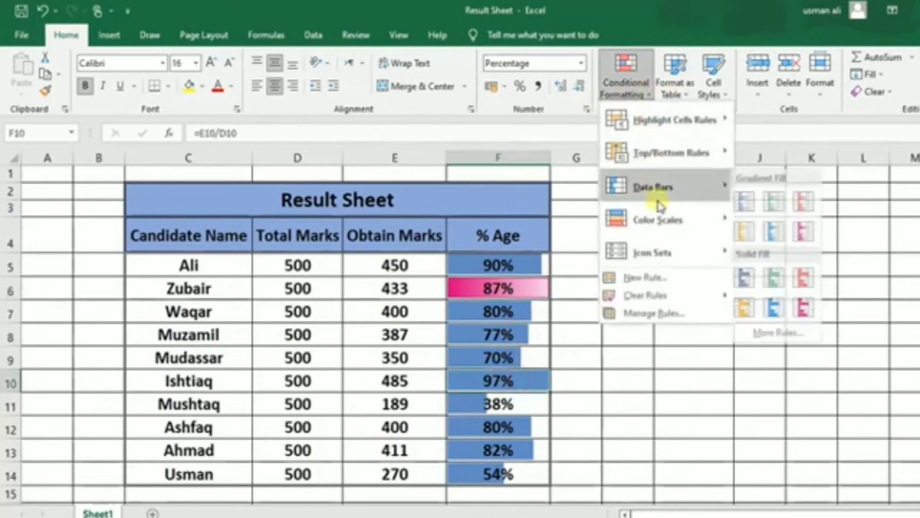
pyautogui.click(778, 306)
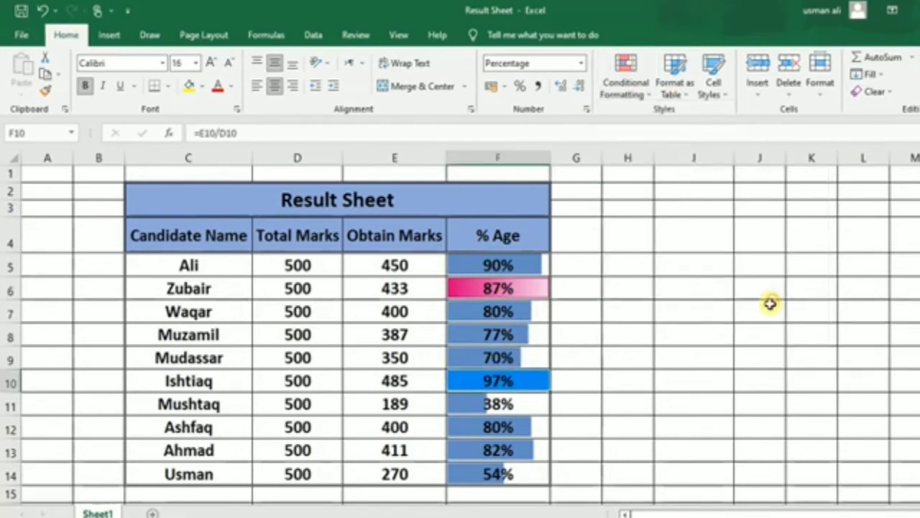
pyautogui.click(589, 404)
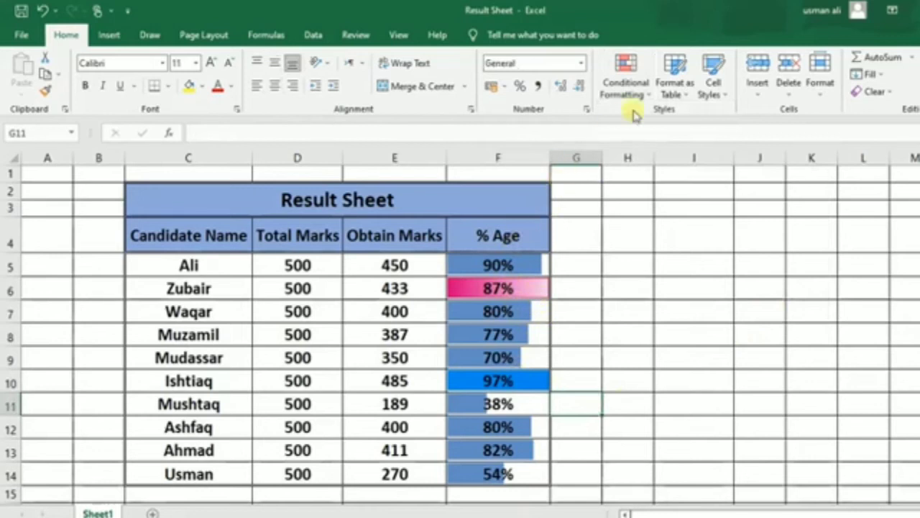
pyautogui.click(652, 97)
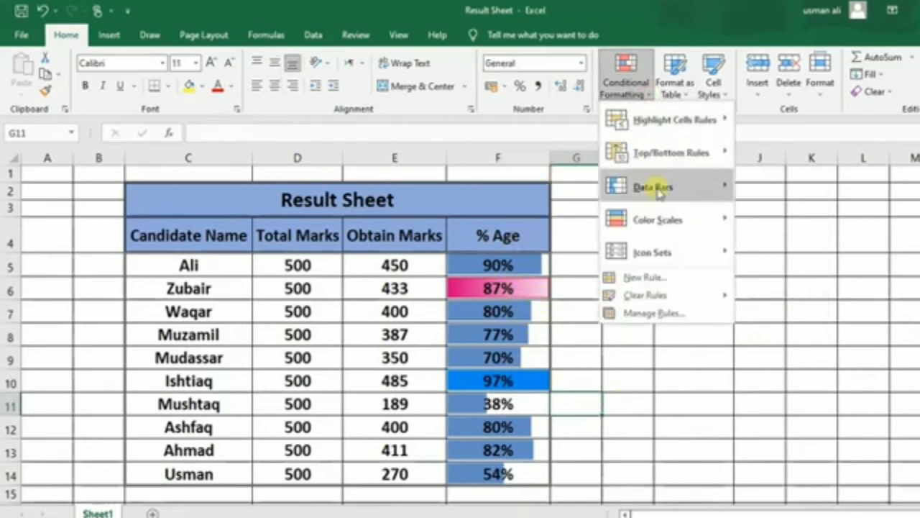
pyautogui.moveTo(659, 192)
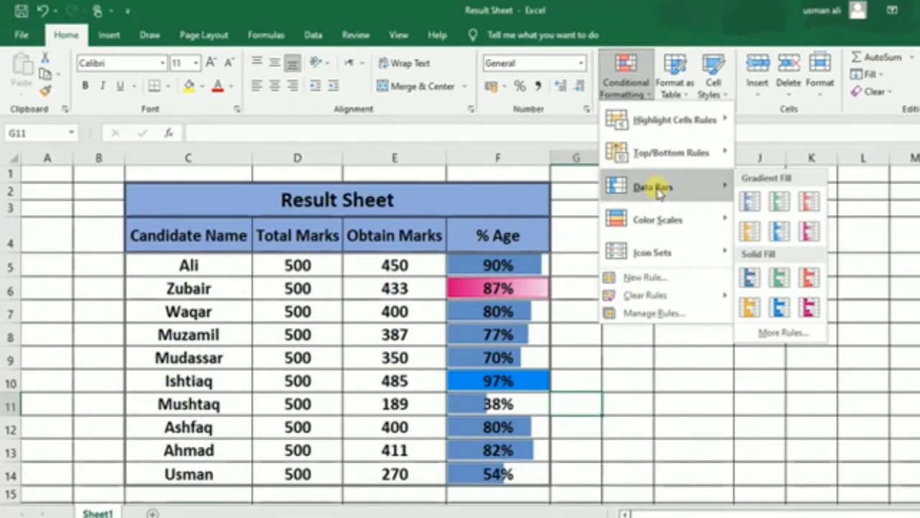
pyautogui.moveTo(713, 218)
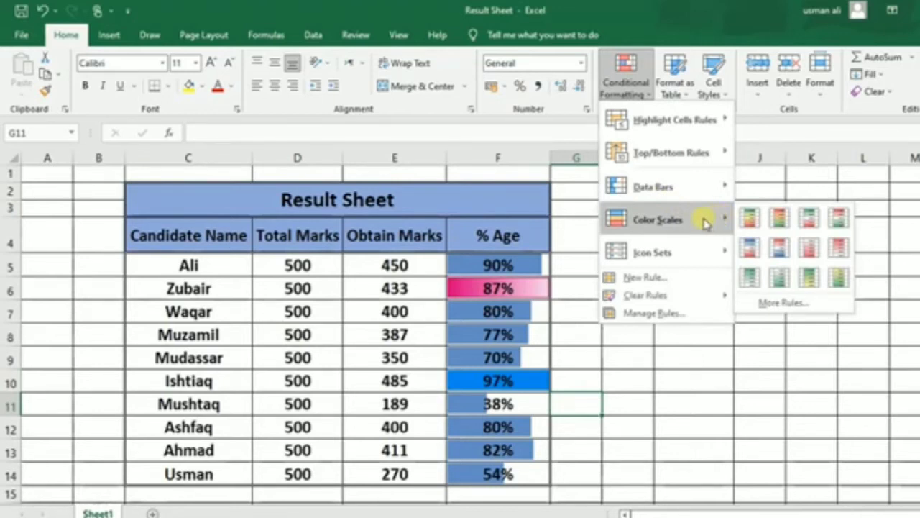
pyautogui.click(672, 354)
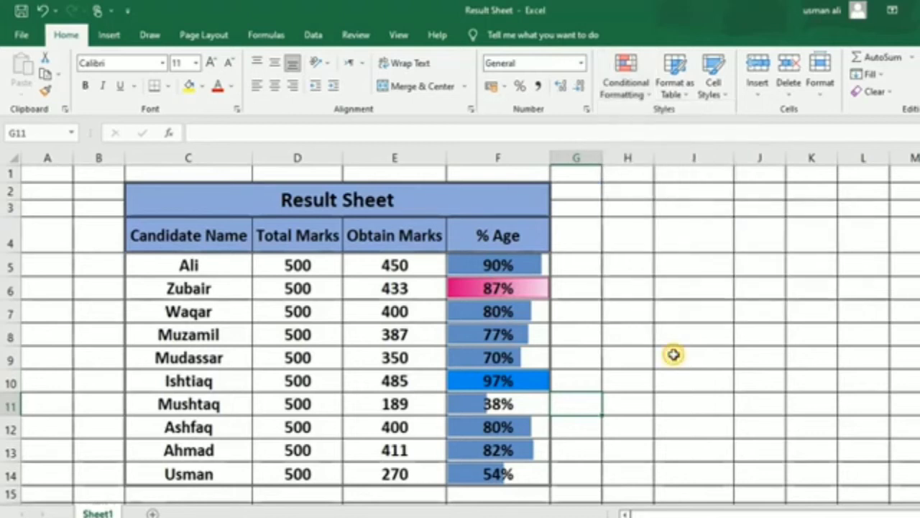
# Undo all the data bar formatting applied to the % Age cells.
pyautogui.hotkey('ctrl', 'z')
pyautogui.hotkey('ctrl', 'z')
pyautogui.hotkey('ctrl', 'z')
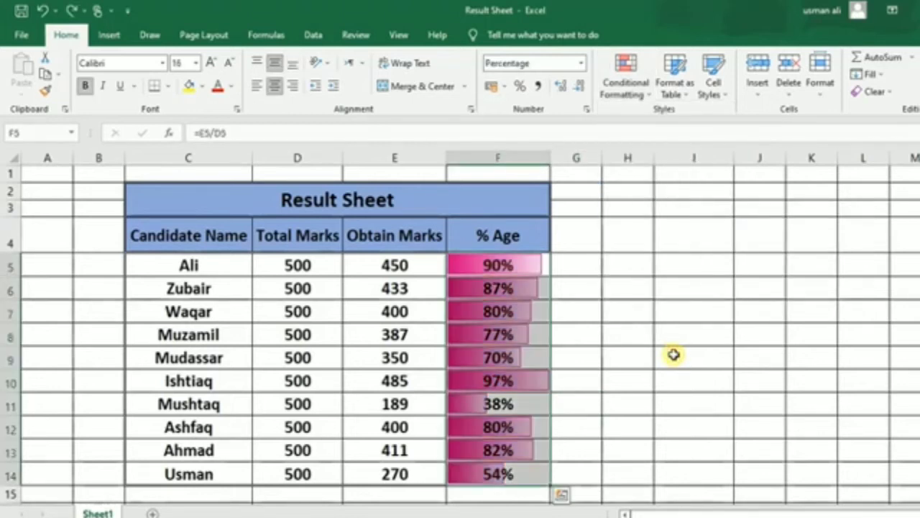
pyautogui.hotkey('ctrl', 'z')
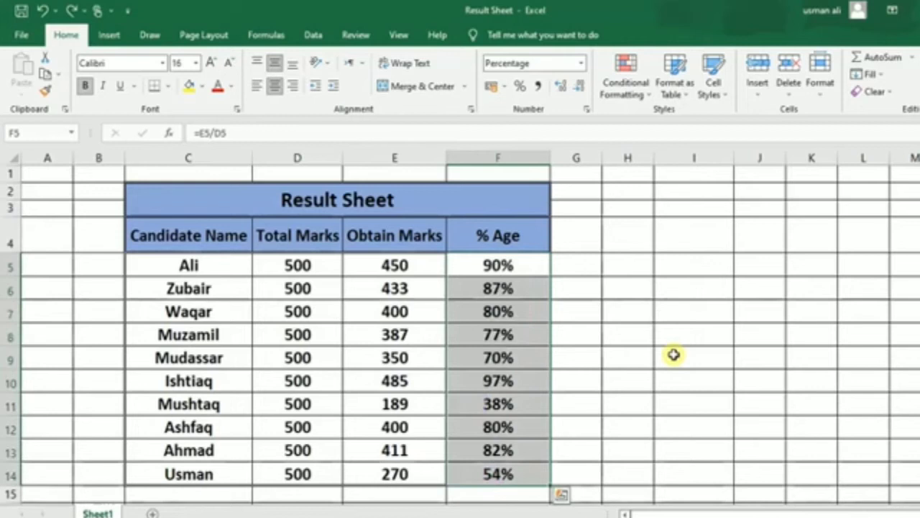
# Apply the green-yellow-red color scale to the % Age range F5:F14 and inspect the lowest-value cells F11 and F14.
pyautogui.click(647, 90)
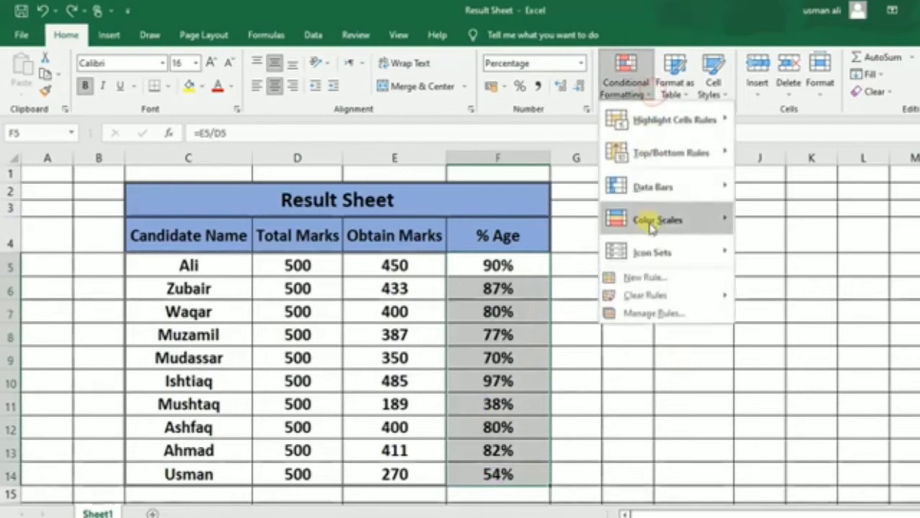
pyautogui.moveTo(651, 227)
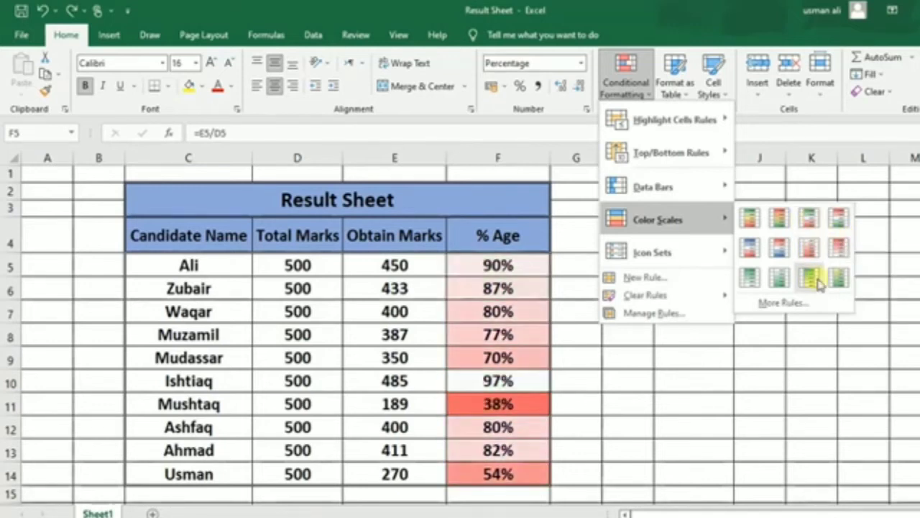
pyautogui.click(760, 227)
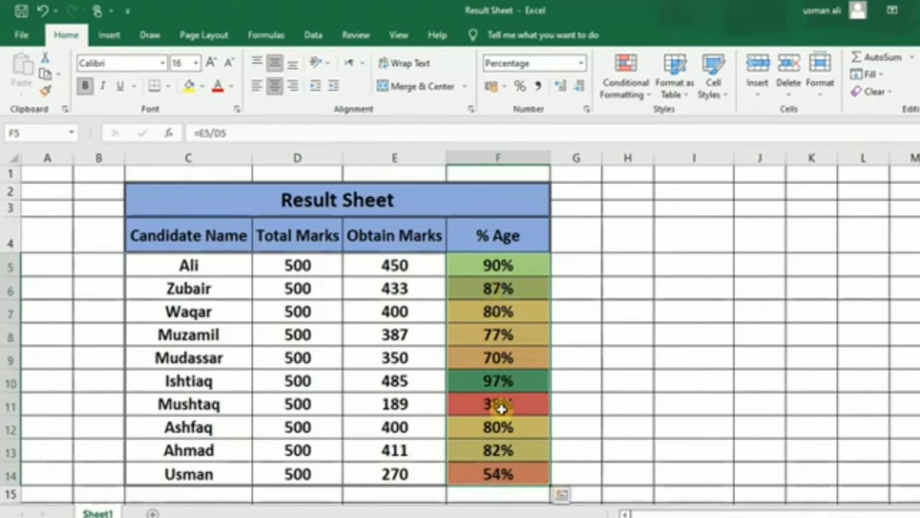
pyautogui.click(498, 407)
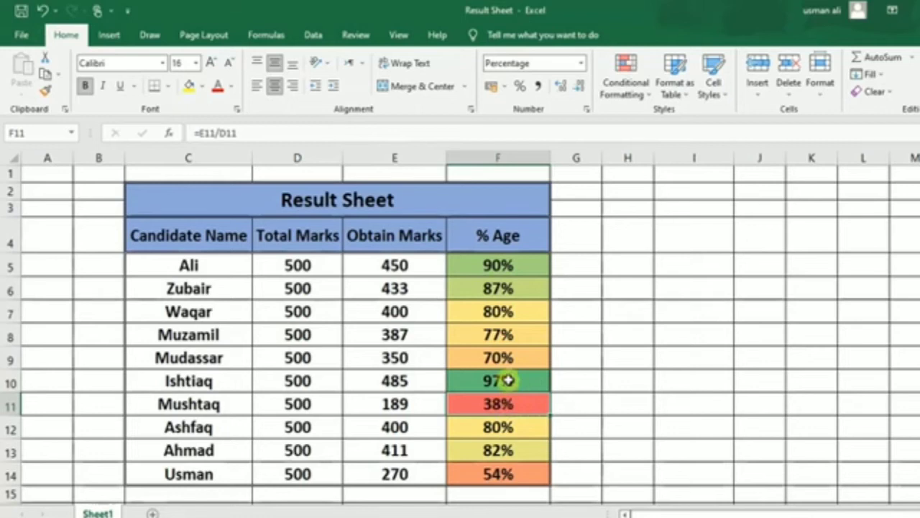
pyautogui.click(515, 477)
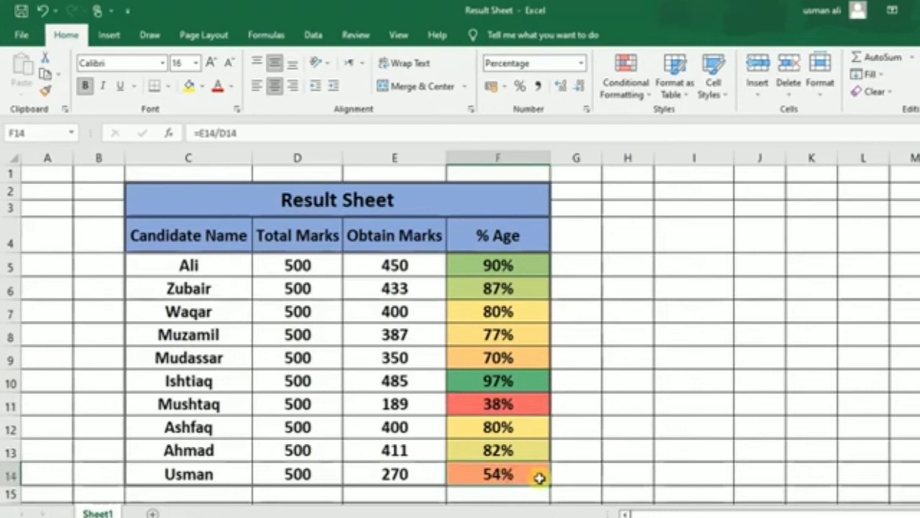
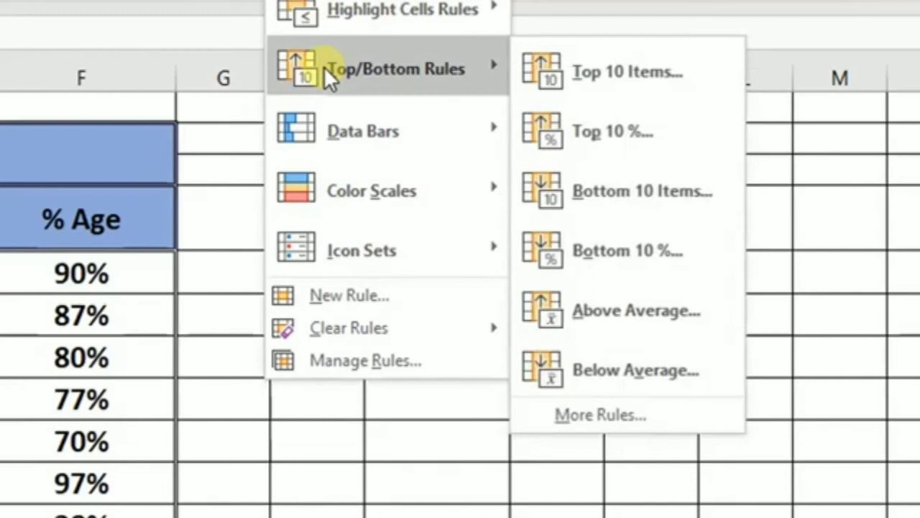
pyautogui.moveTo(405, 143)
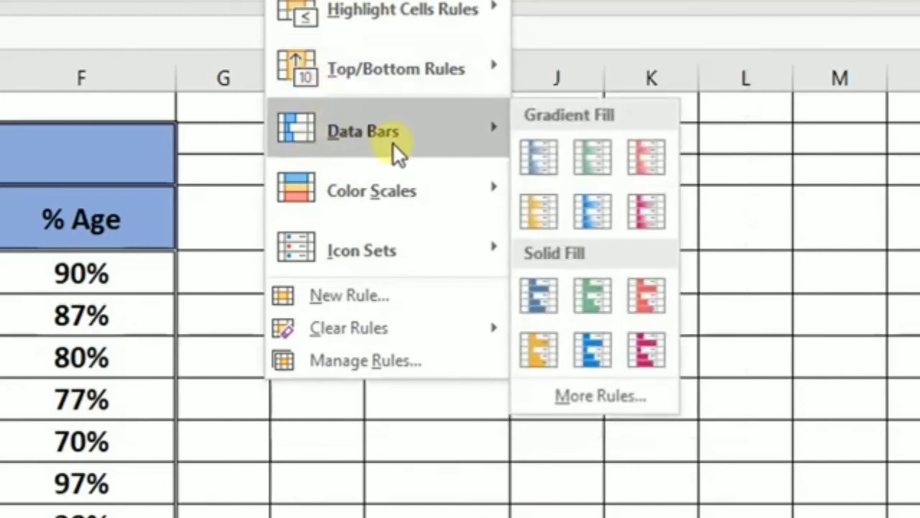
pyautogui.moveTo(413, 189)
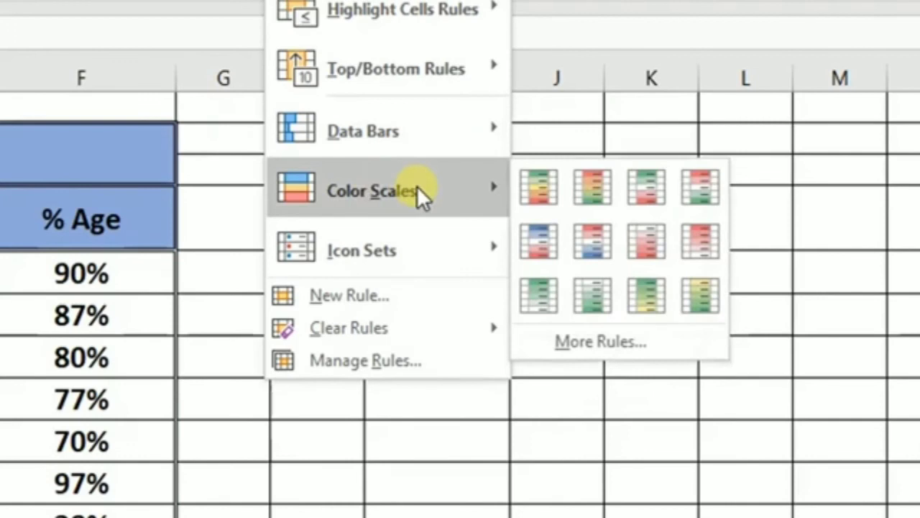
pyautogui.moveTo(366, 248)
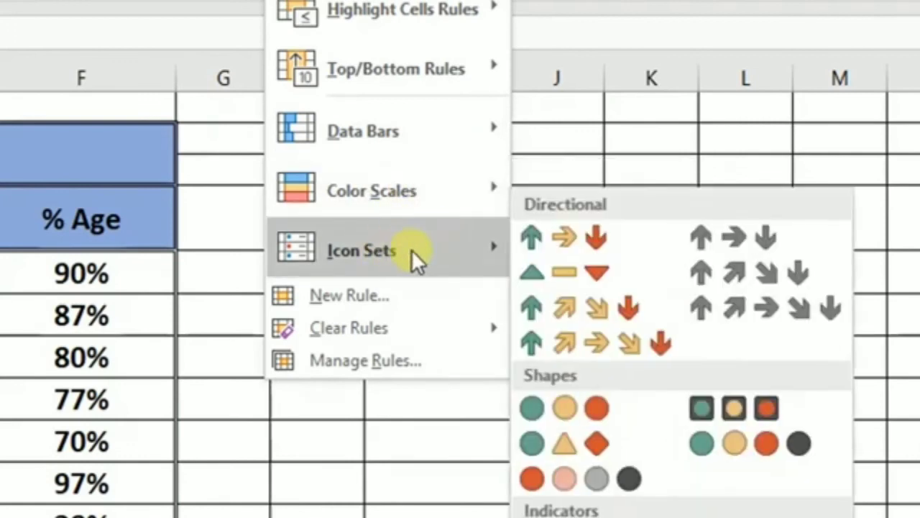
pyautogui.moveTo(343, 131)
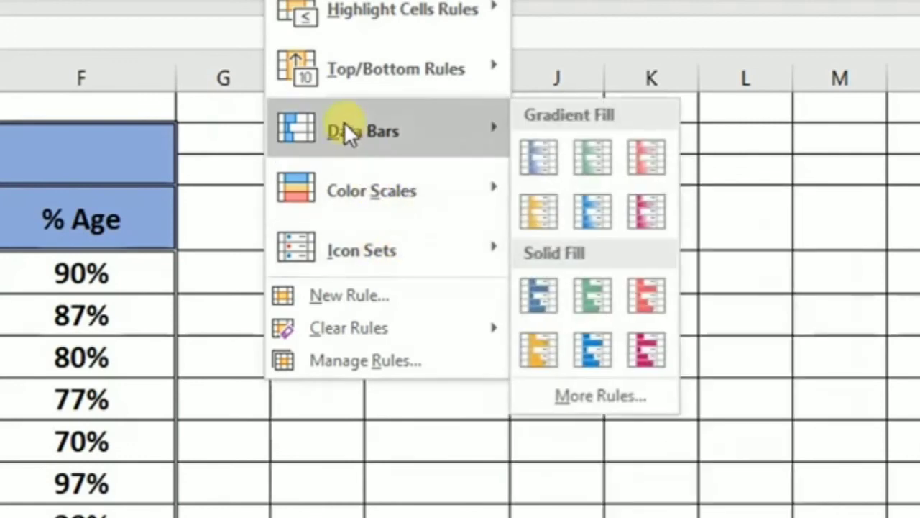
pyautogui.click(45, 274)
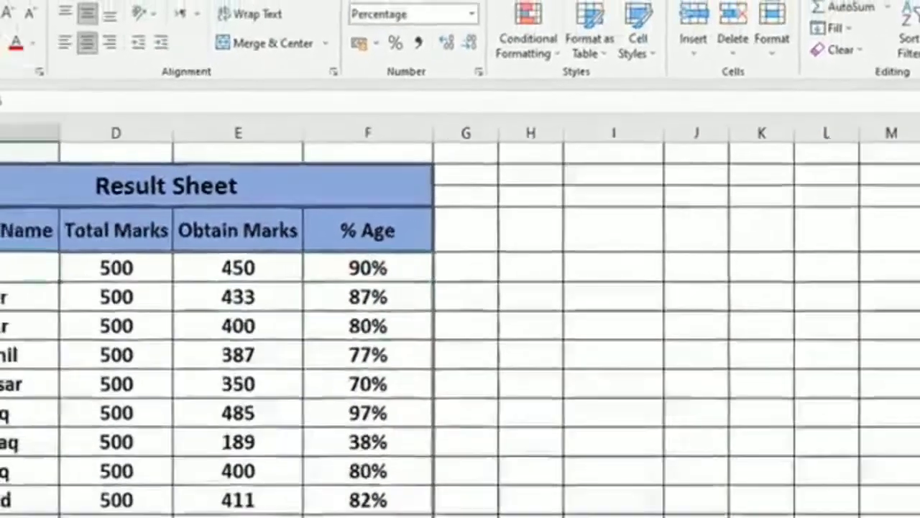
pyautogui.moveTo(93, 267); pyautogui.dragTo(476, 470)
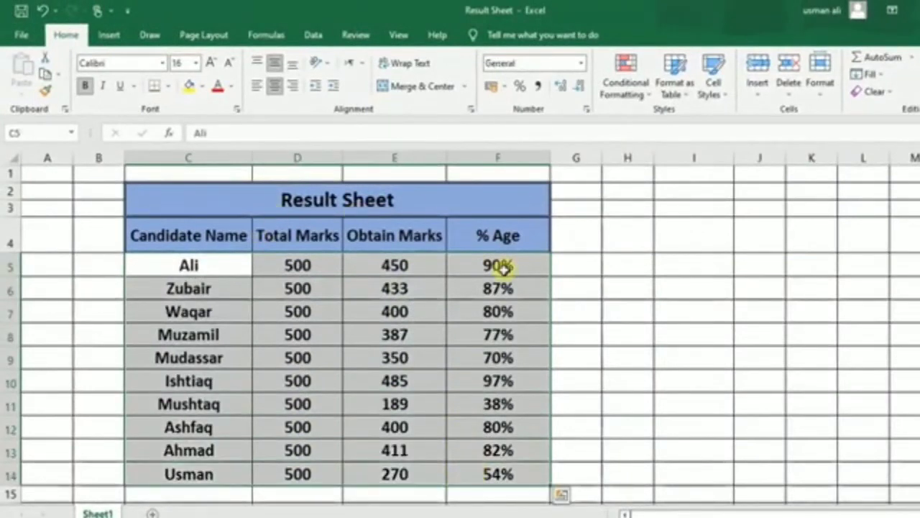
pyautogui.click(503, 266)
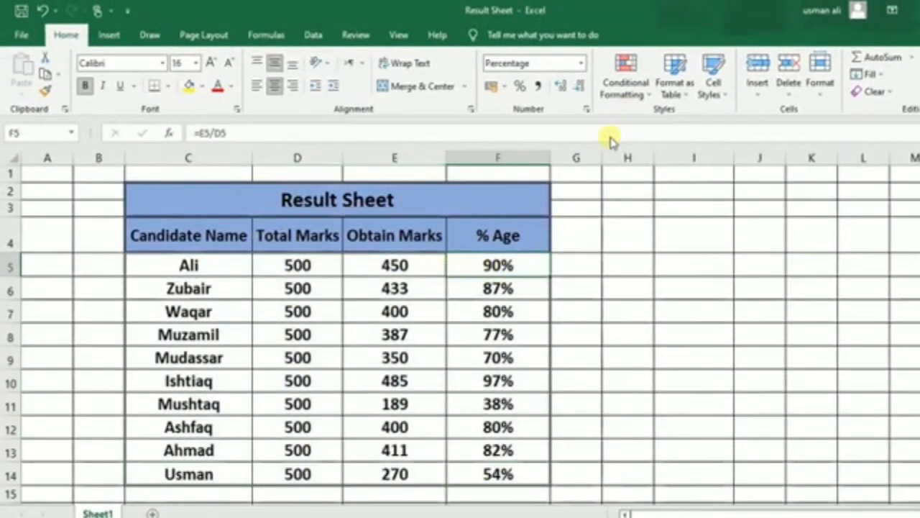
pyautogui.moveTo(518, 265); pyautogui.dragTo(539, 471)
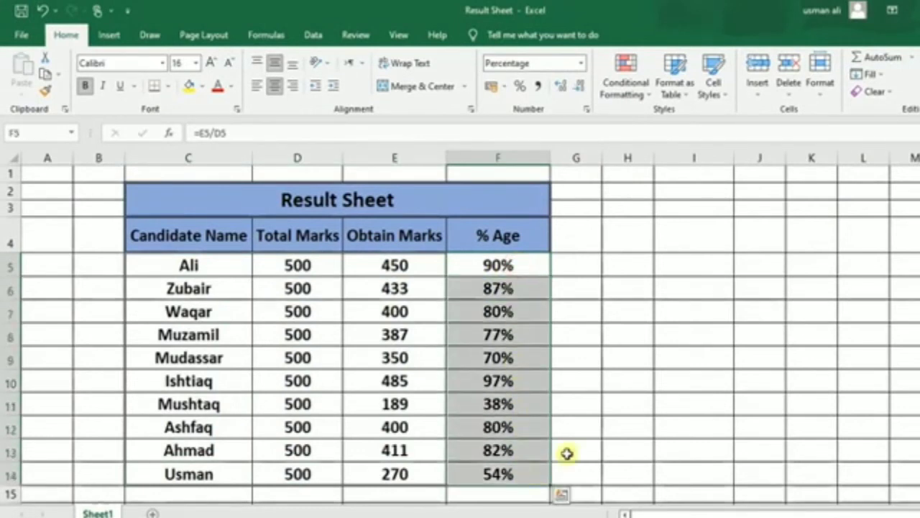
pyautogui.click(633, 90)
pyautogui.moveTo(654, 205)
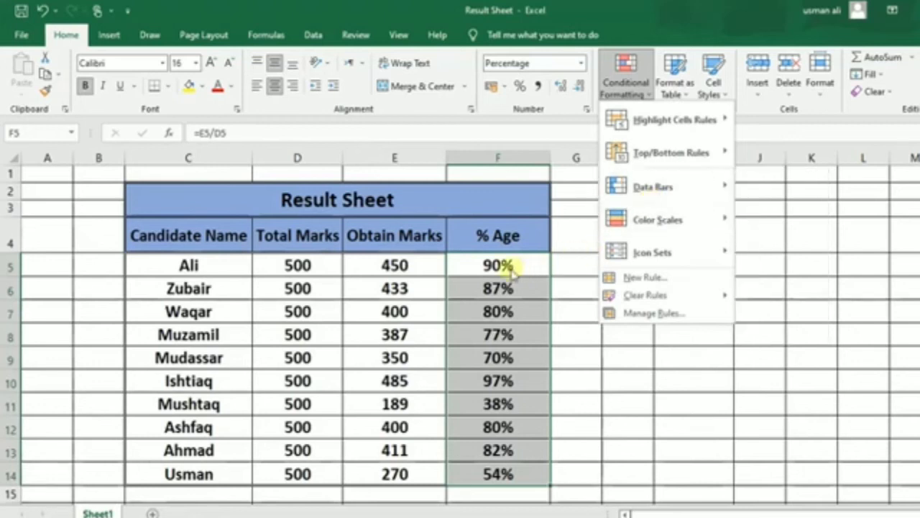
pyautogui.click(557, 265)
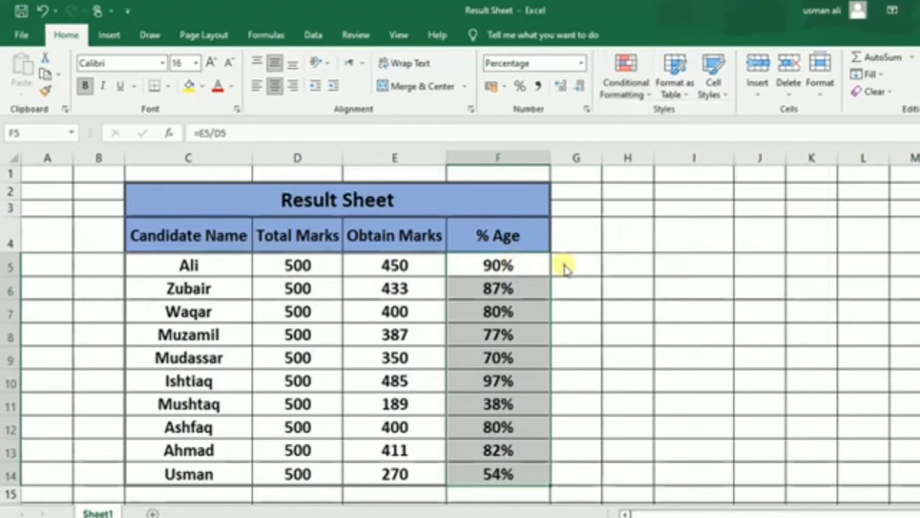
pyautogui.click(531, 272)
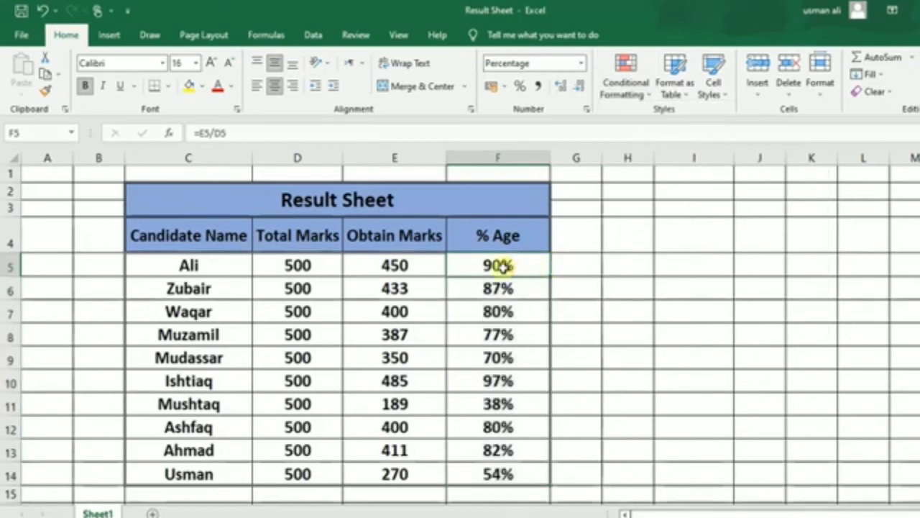
# Apply the gradient-fill Purple Data Bar to the % Age range F5:F14.
pyautogui.moveTo(501, 266); pyautogui.dragTo(502, 472)
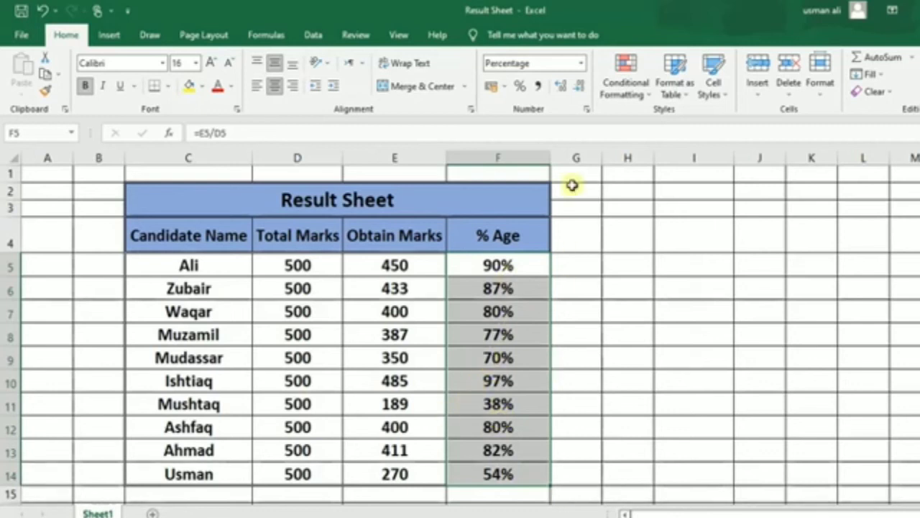
pyautogui.click(642, 89)
pyautogui.moveTo(644, 182)
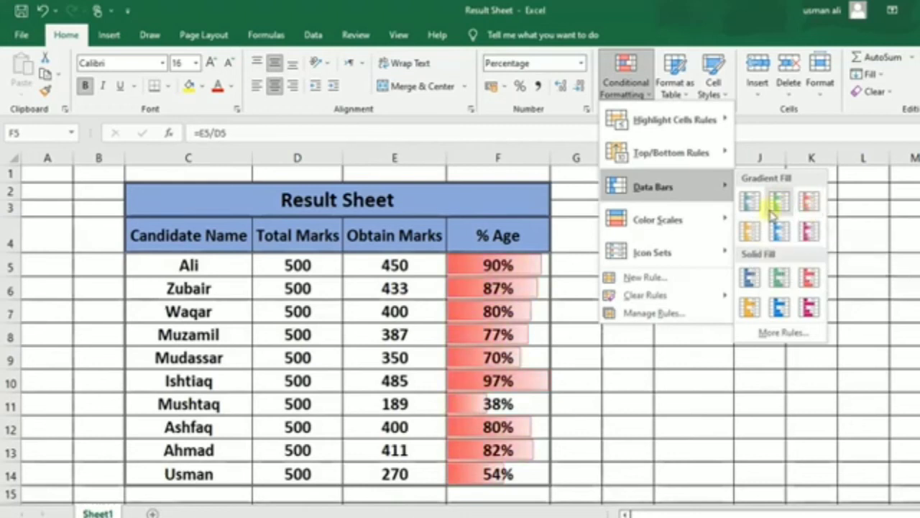
pyautogui.click(808, 236)
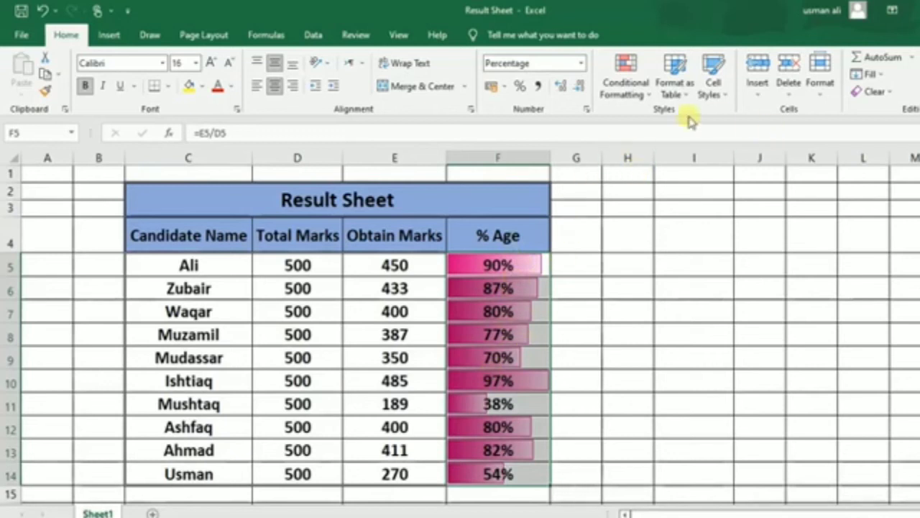
# Apply a solid-fill blue data bar to the % Age range F5:F14.
pyautogui.click(647, 94)
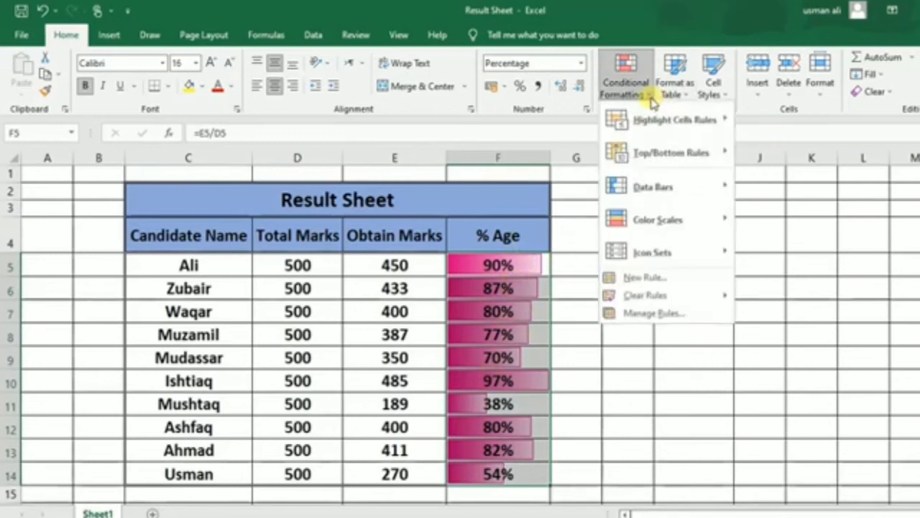
pyautogui.moveTo(661, 187)
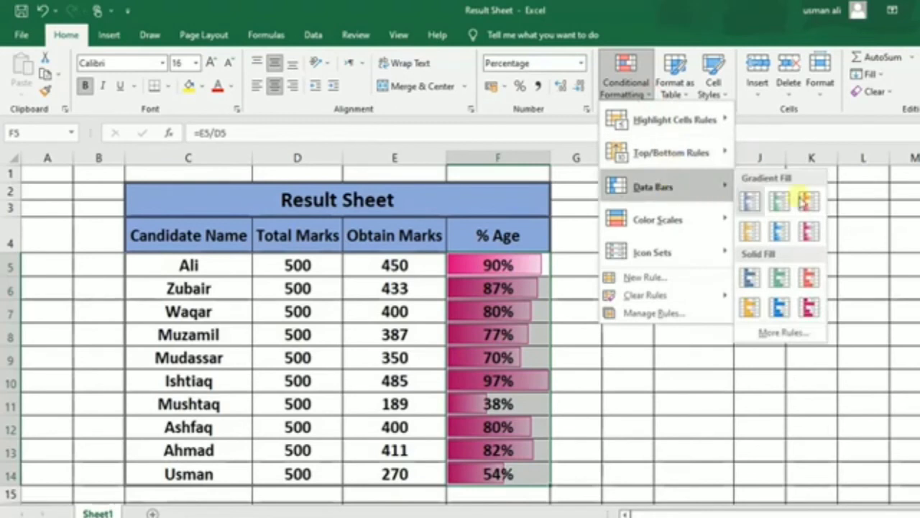
pyautogui.click(750, 282)
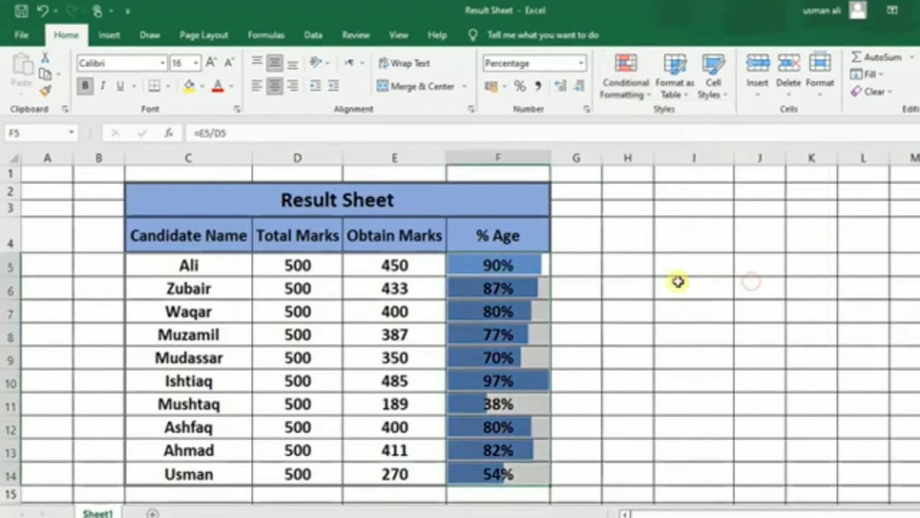
# Give only cell F6 in the % Age column the gradient-fill Purple Data Bar.
pyautogui.click(501, 267)
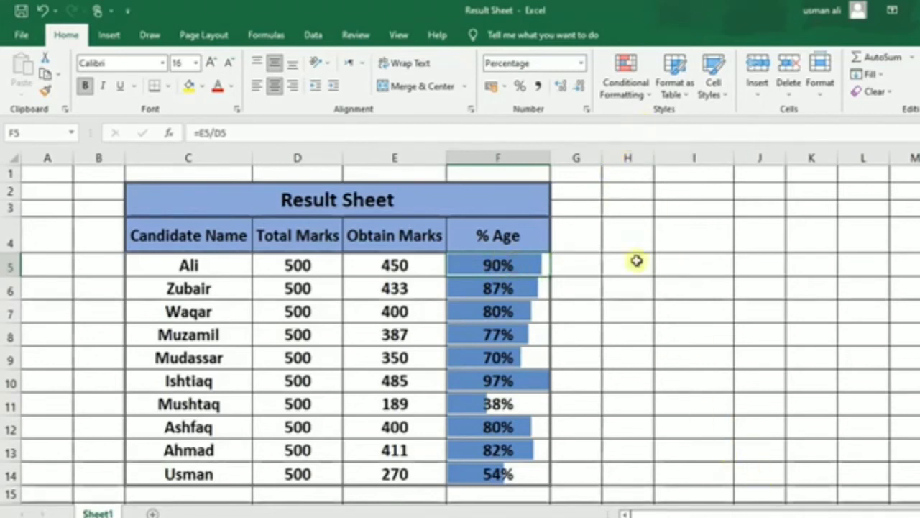
pyautogui.click(511, 286)
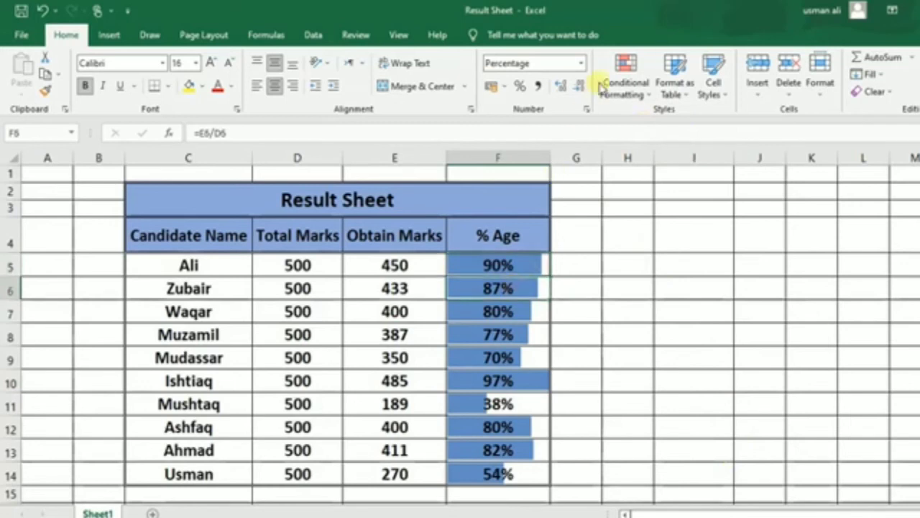
pyautogui.click(642, 94)
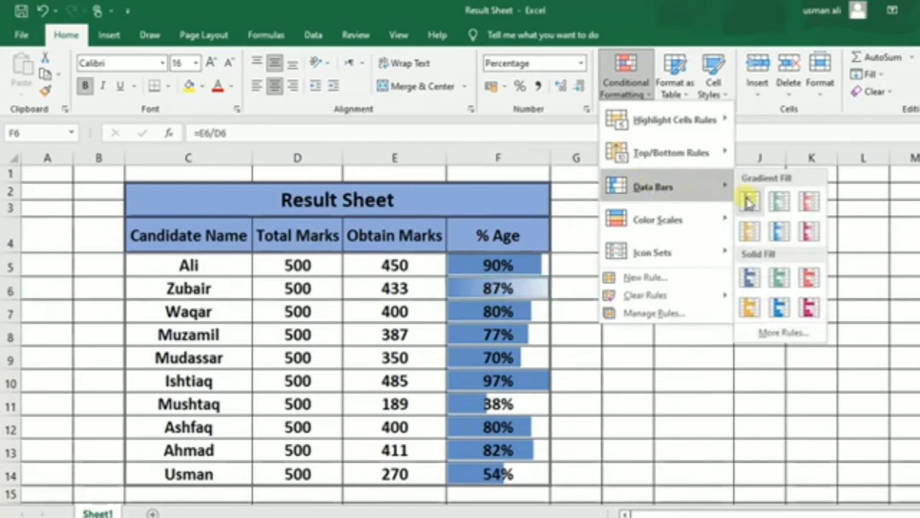
pyautogui.click(806, 230)
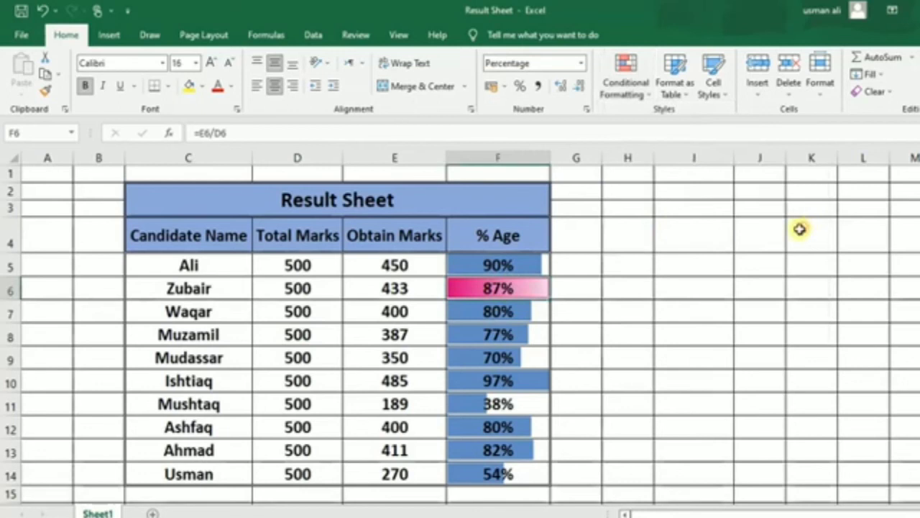
# Give only cell F10 in the % Age column a solid-fill light blue data bar.
pyautogui.click(519, 380)
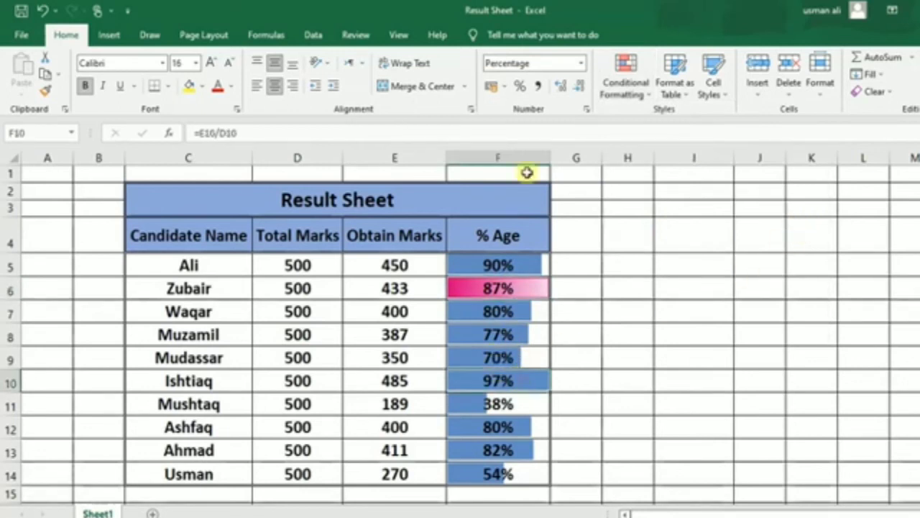
pyautogui.click(625, 85)
pyautogui.moveTo(662, 205)
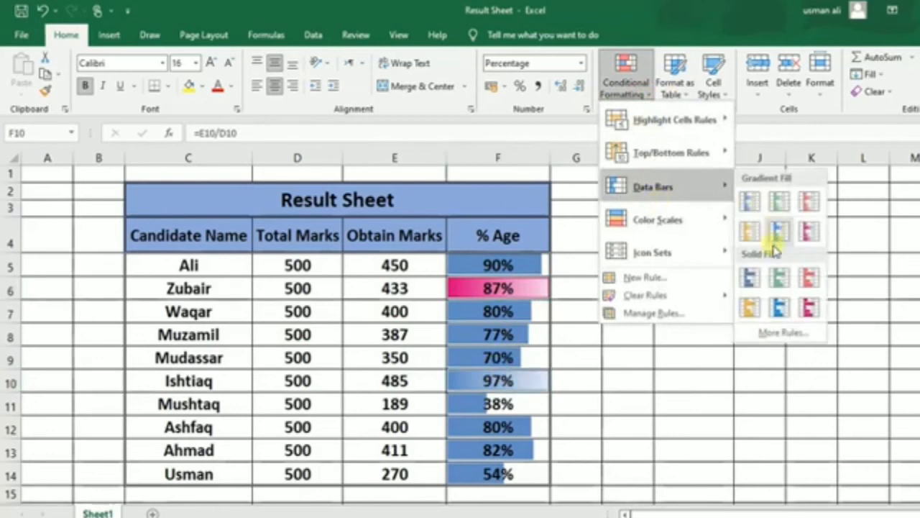
pyautogui.click(778, 306)
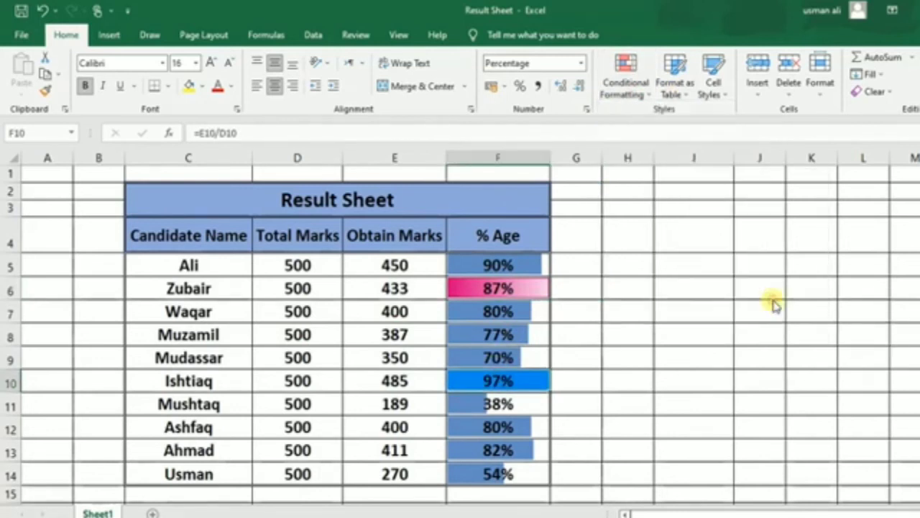
pyautogui.click(590, 404)
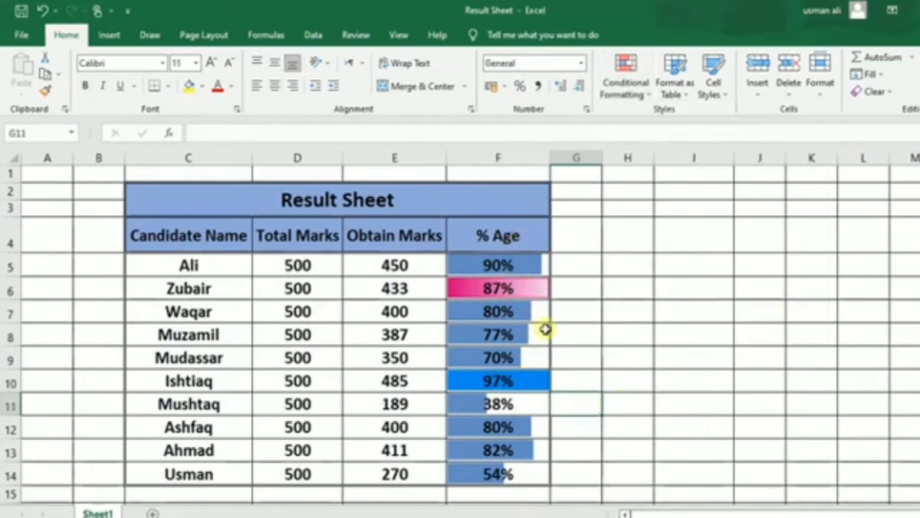
# Undo all the data bar formatting applied to the % Age cells.
pyautogui.click(653, 98)
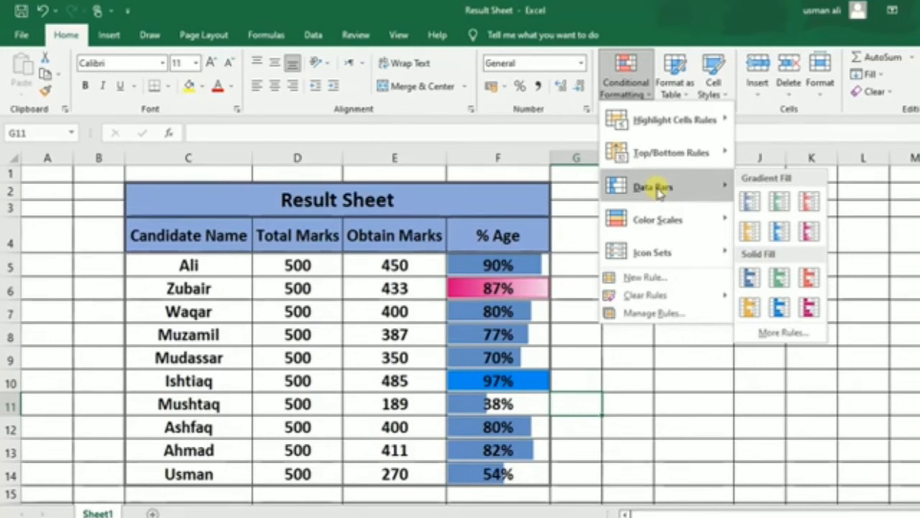
pyautogui.moveTo(708, 218)
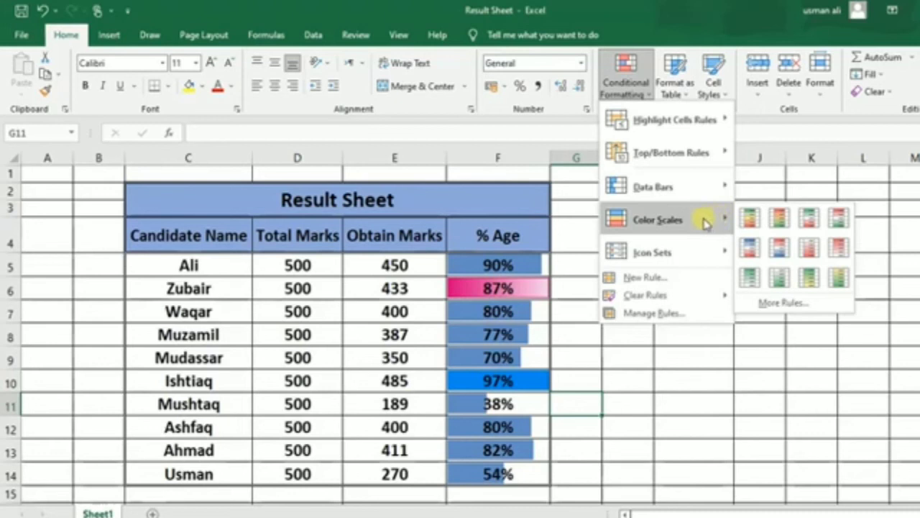
pyautogui.click(675, 357)
pyautogui.hotkey('ctrl', 'z')
pyautogui.hotkey('ctrl', 'z')
pyautogui.hotkey('ctrl', 'z')
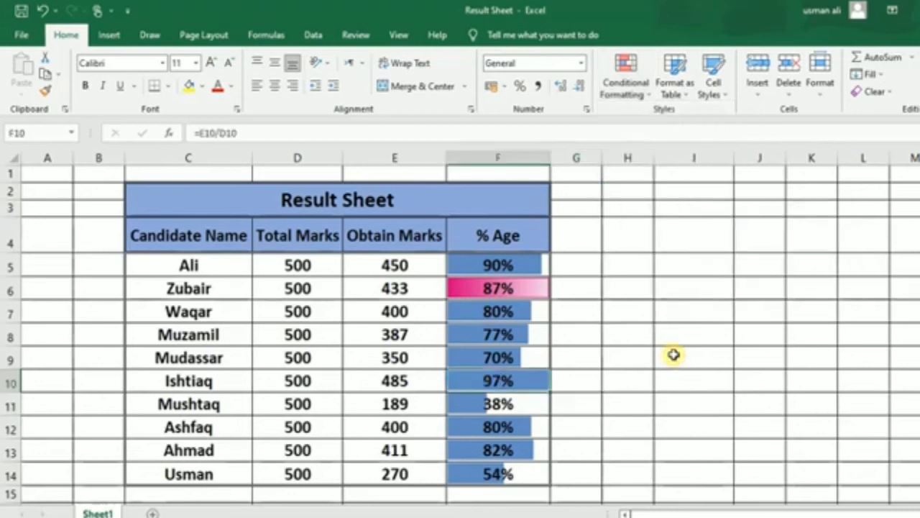
pyautogui.hotkey('ctrl', 'z')
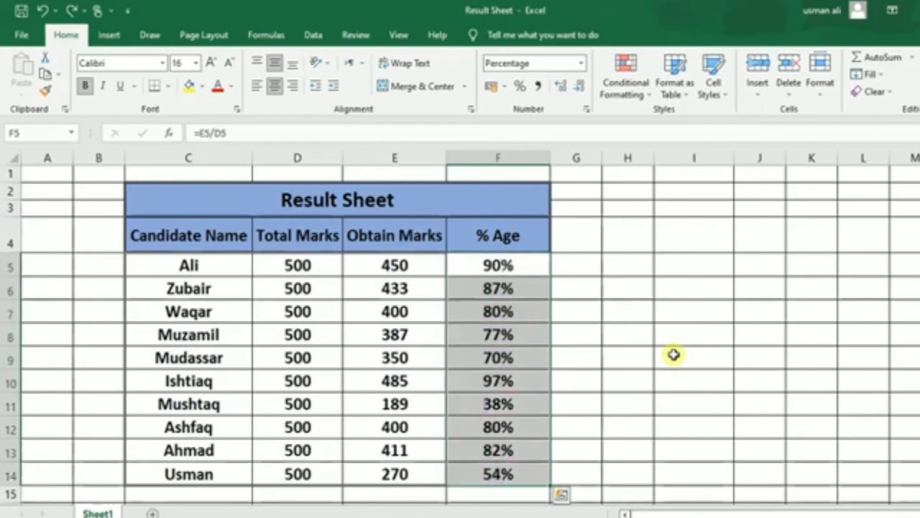
# Apply the green-yellow-red color scale to the % Age range F5:F14.
pyautogui.click(654, 95)
pyautogui.moveTo(652, 226)
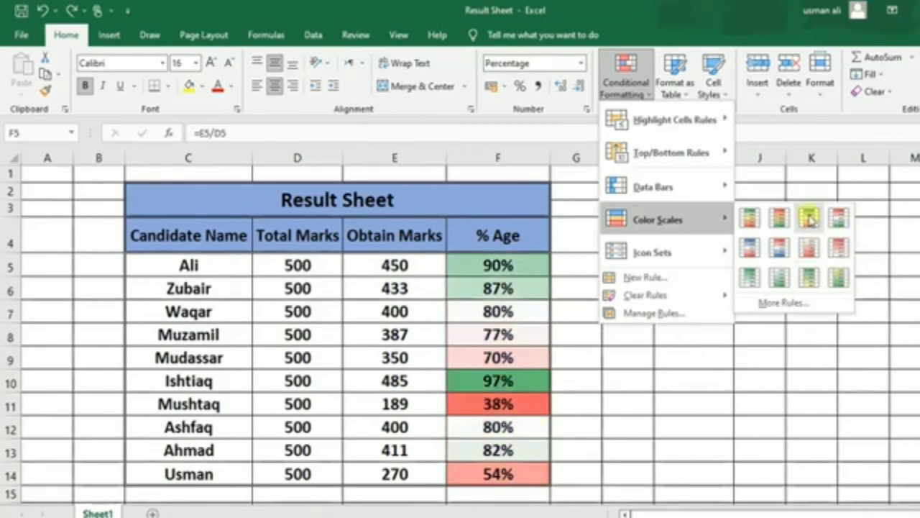
pyautogui.click(760, 226)
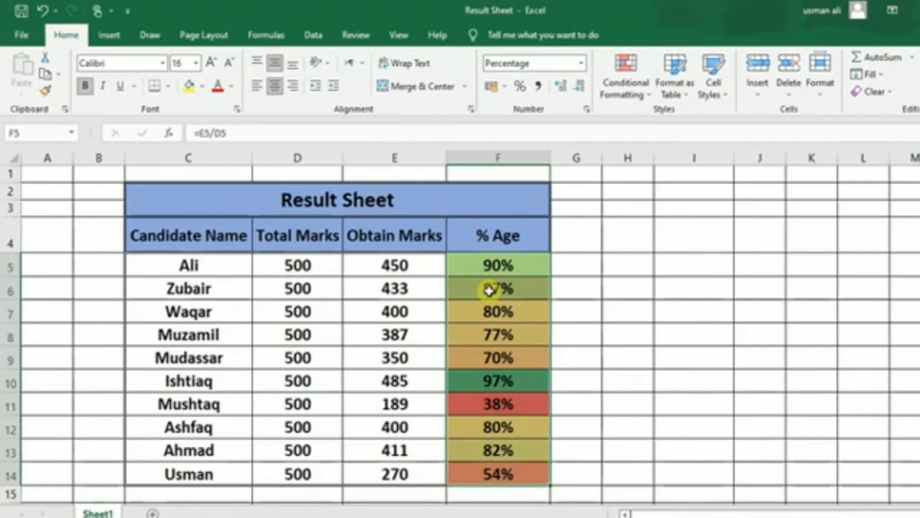
# Compare the color scale shading of the lowest % Age cells F11 and F14 with the highest cells F10 and F5.
pyautogui.click(490, 406)
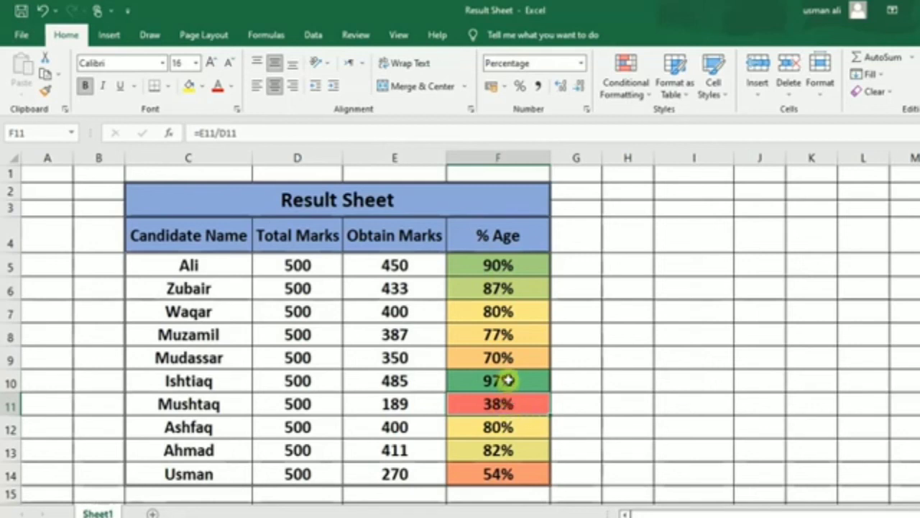
pyautogui.click(518, 476)
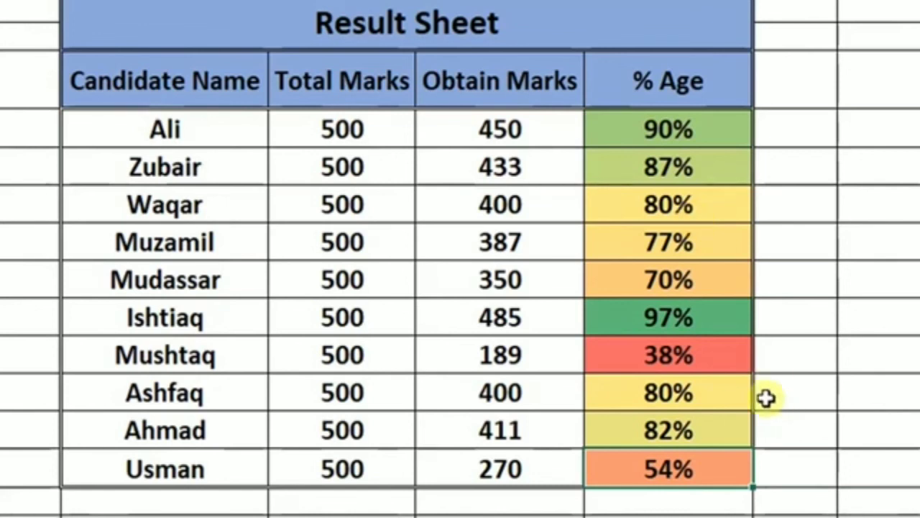
pyautogui.click(694, 324)
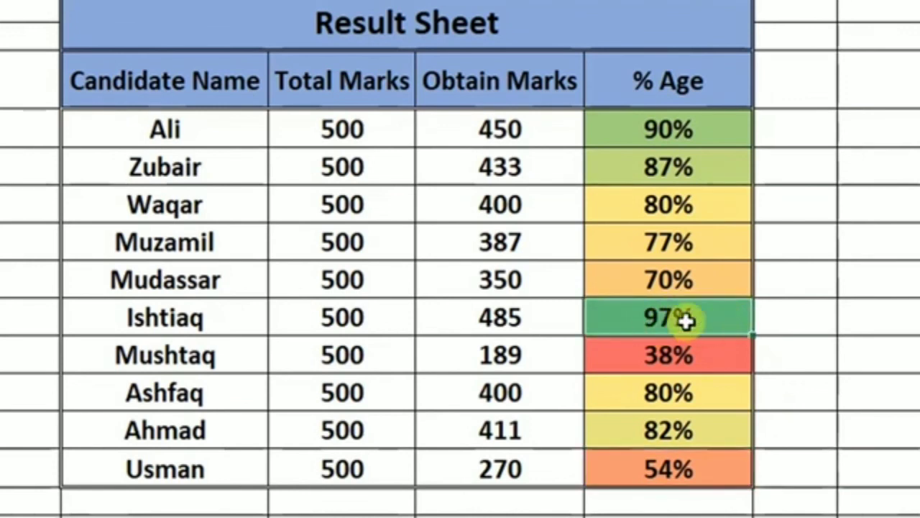
pyautogui.click(684, 130)
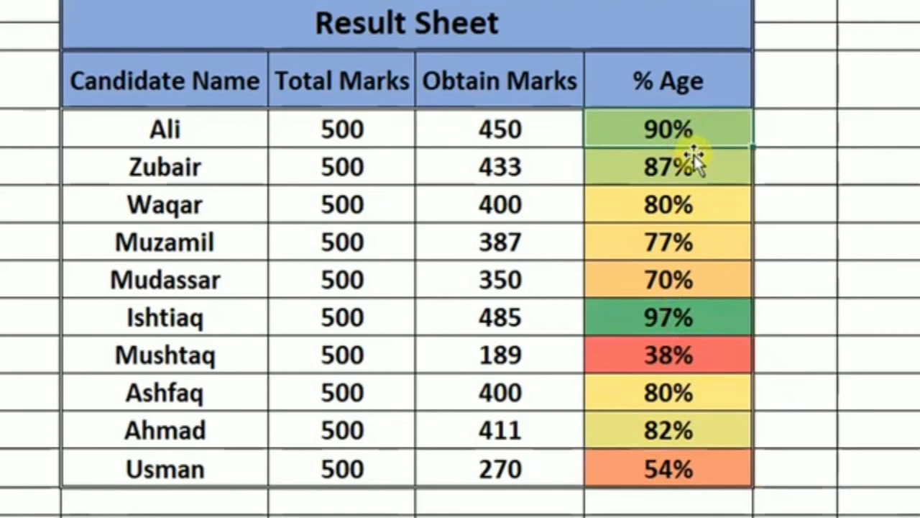
# Compare the color scale shading of the neighbouring high % Age cells F6 and F5.
pyautogui.click(696, 177)
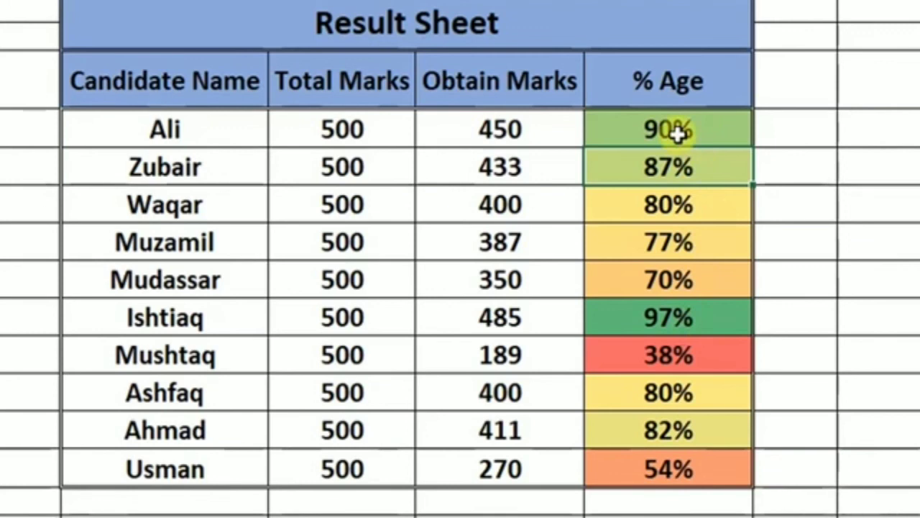
pyautogui.click(717, 130)
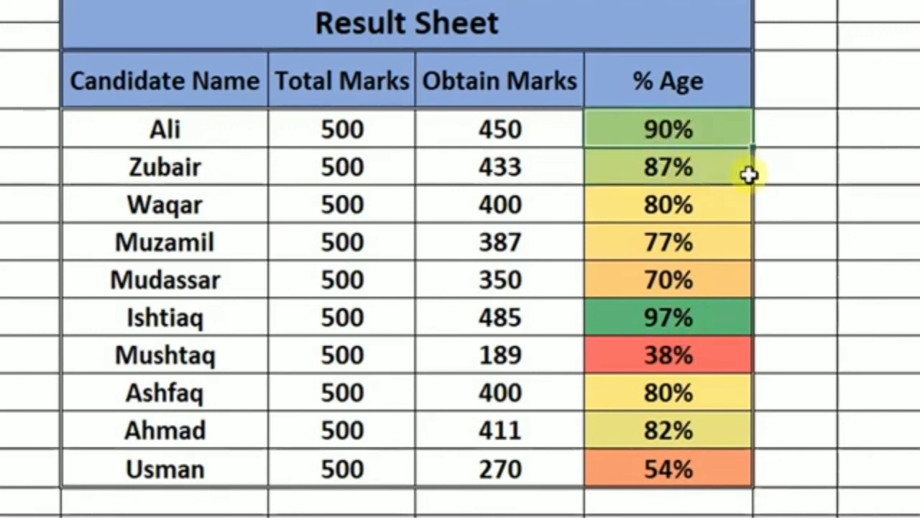
pyautogui.click(798, 189)
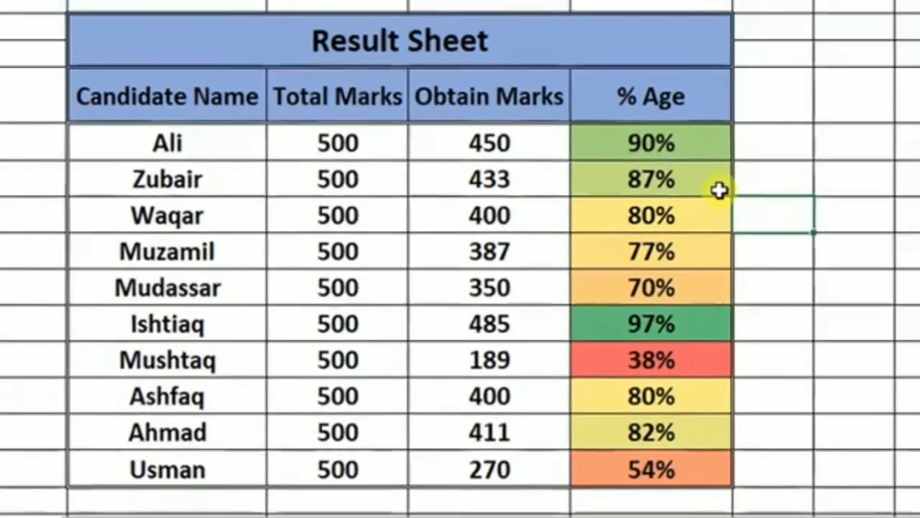
# Undo the color scale on the % Age range F5:F14 and apply the 3 Arrows (Colored) icon set to it instead.
pyautogui.hotkey('ctrl', 'z')
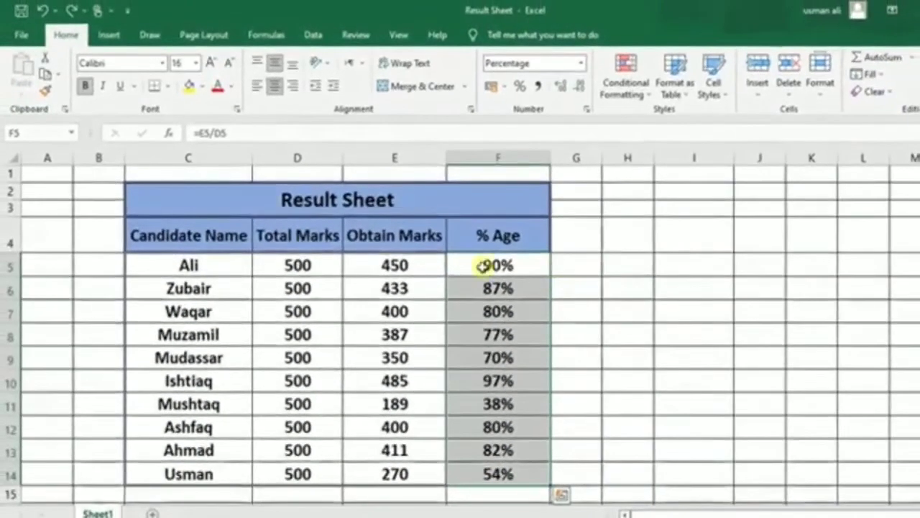
pyautogui.click(646, 99)
pyautogui.moveTo(676, 266)
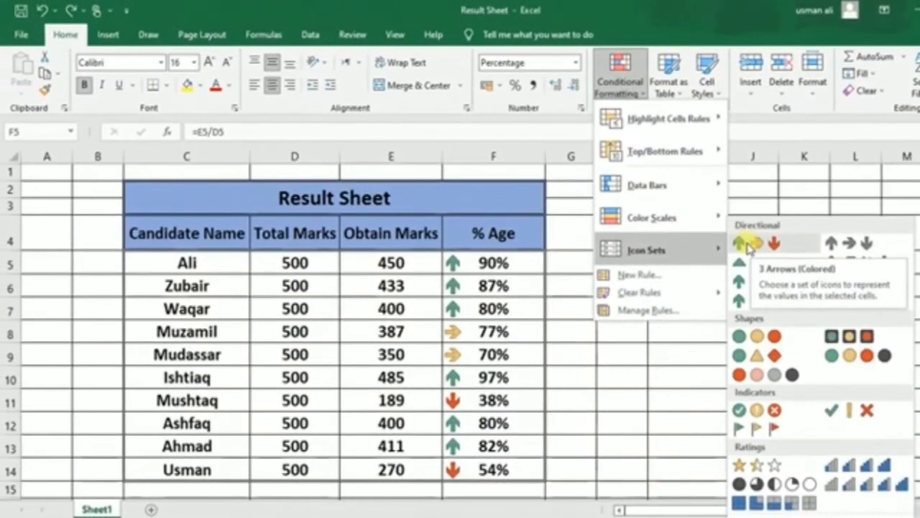
pyautogui.click(747, 247)
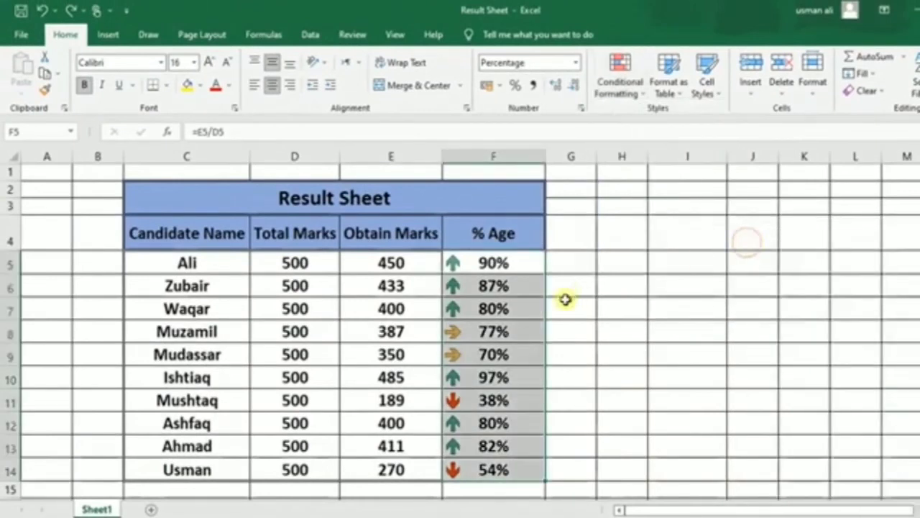
pyautogui.click(608, 285)
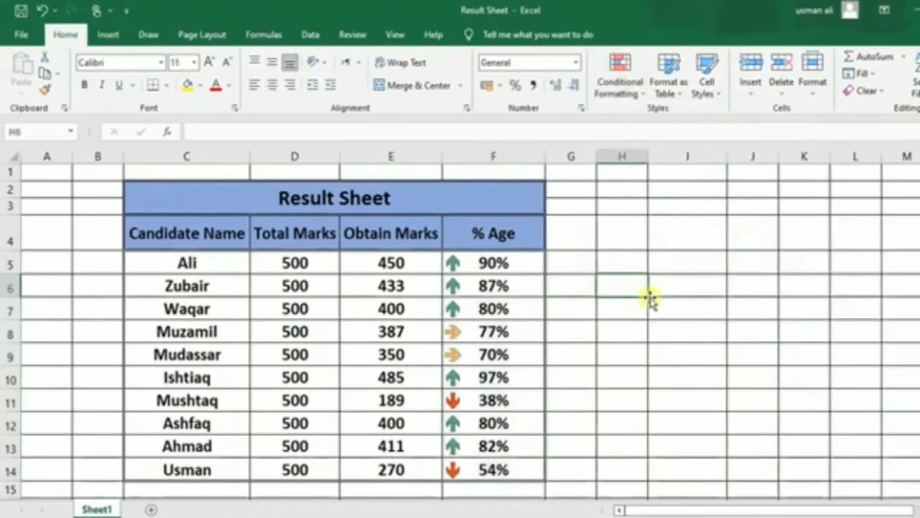